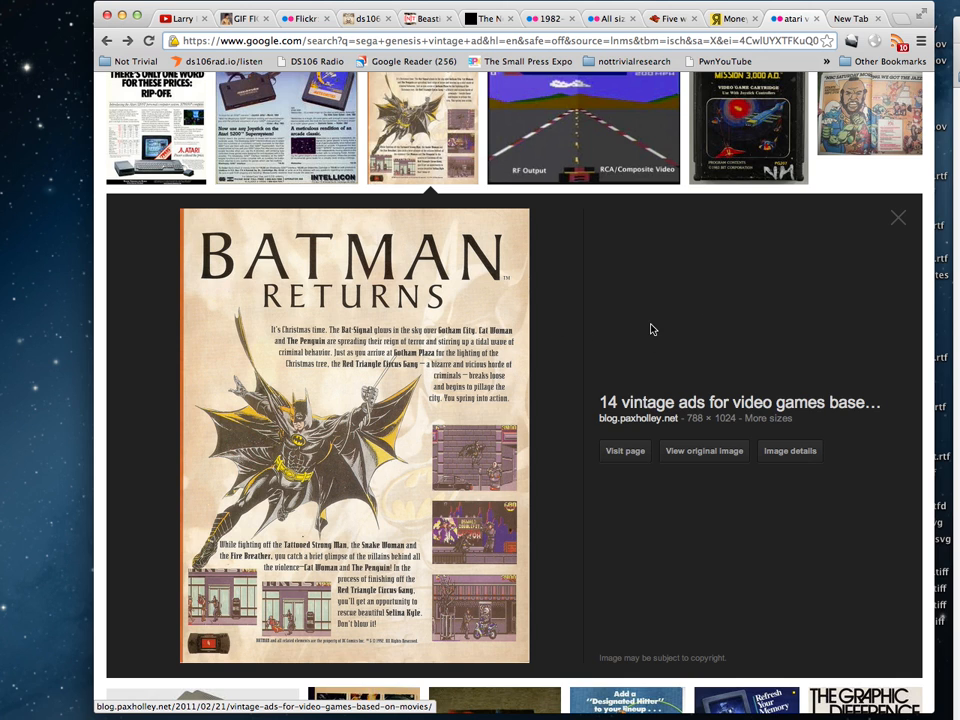
# - Check the size filter options above the "atari vintage ad" image results
pyautogui.scroll(5, 651, 329)
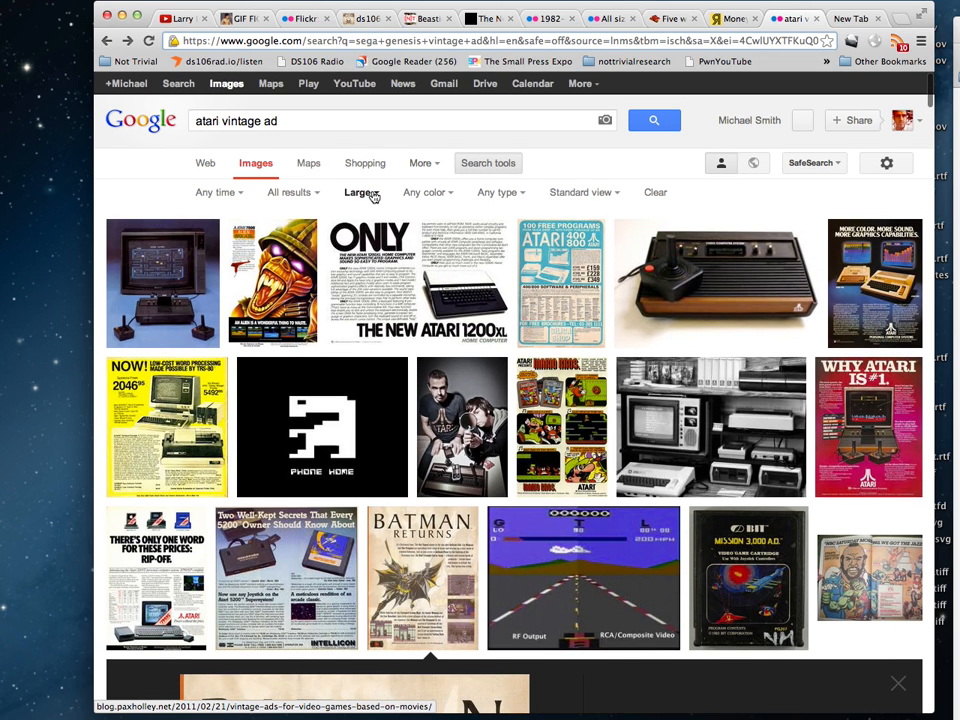
pyautogui.click(377, 200)
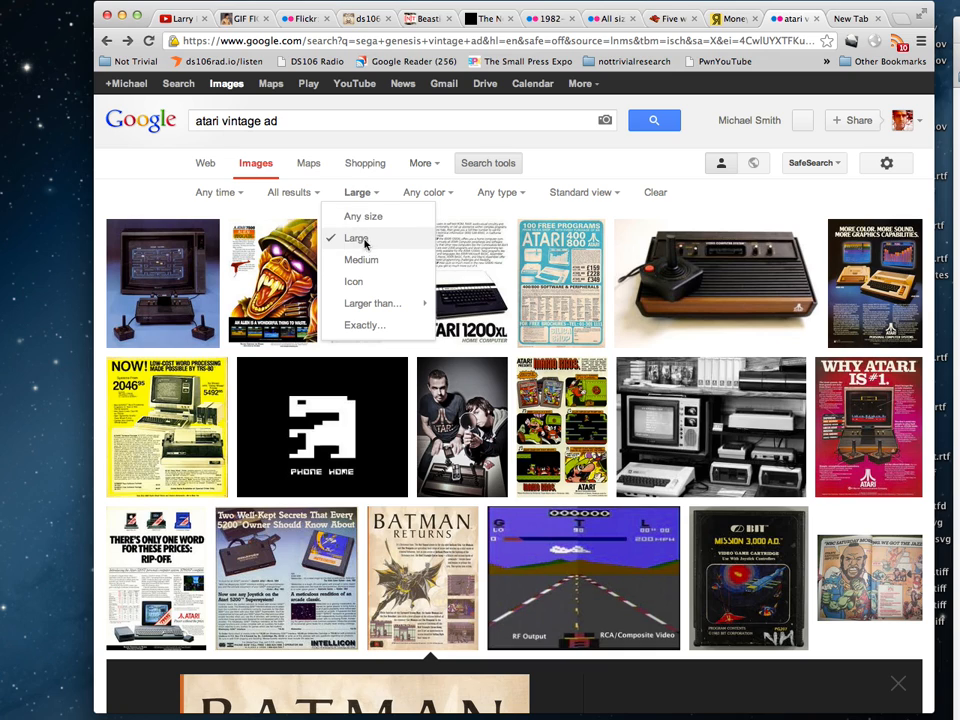
pyautogui.click(741, 207)
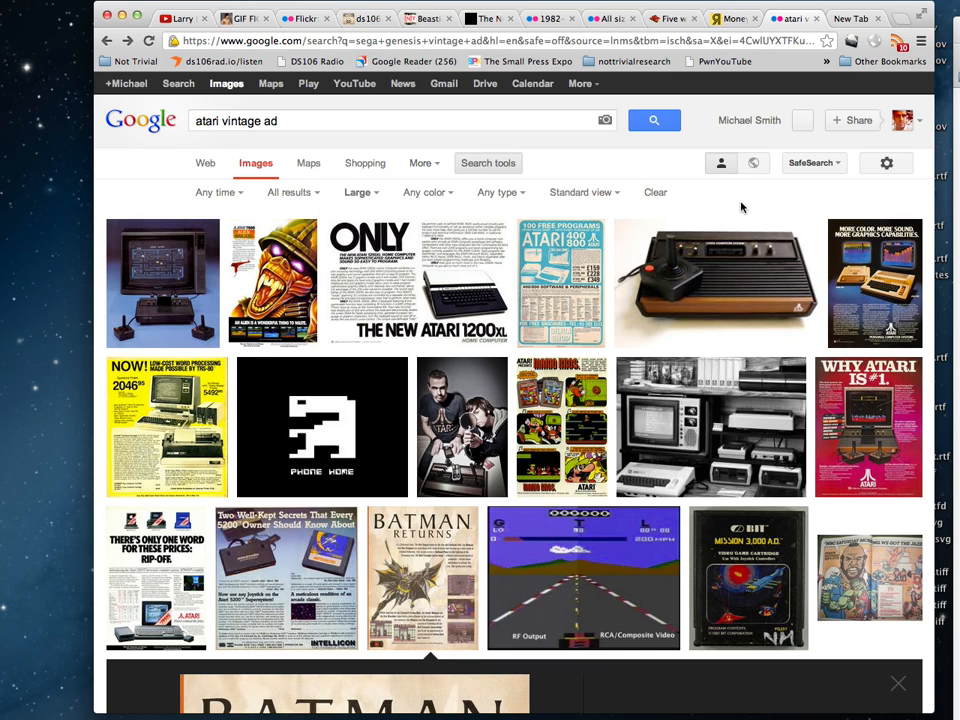
# - Return to the full-size Batman Returns ad image and copy its address
pyautogui.click(128, 42)
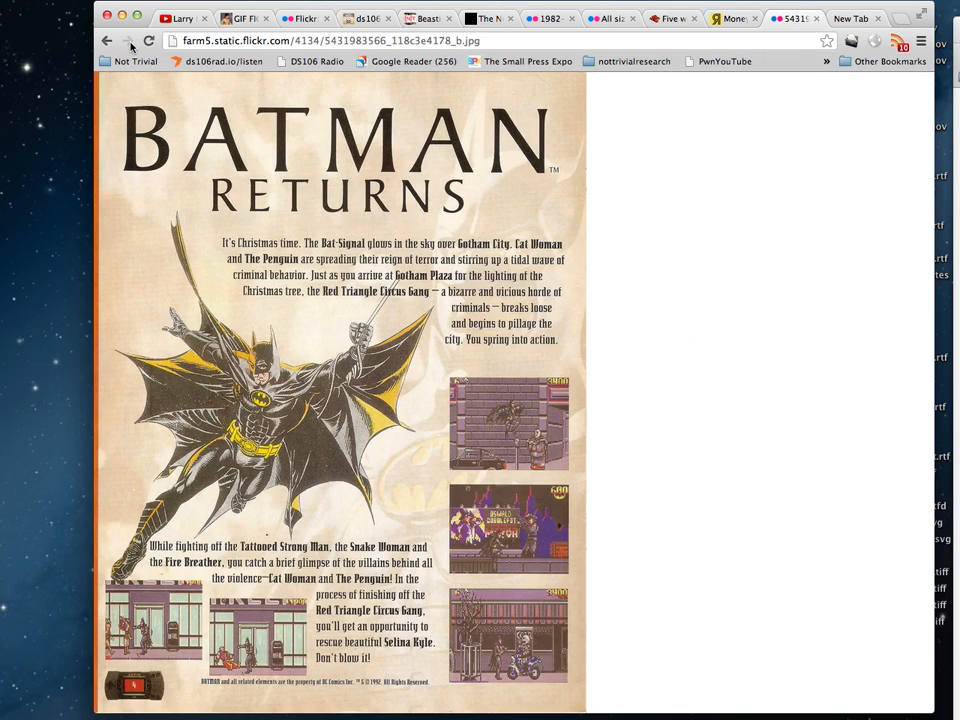
pyautogui.click(361, 41)
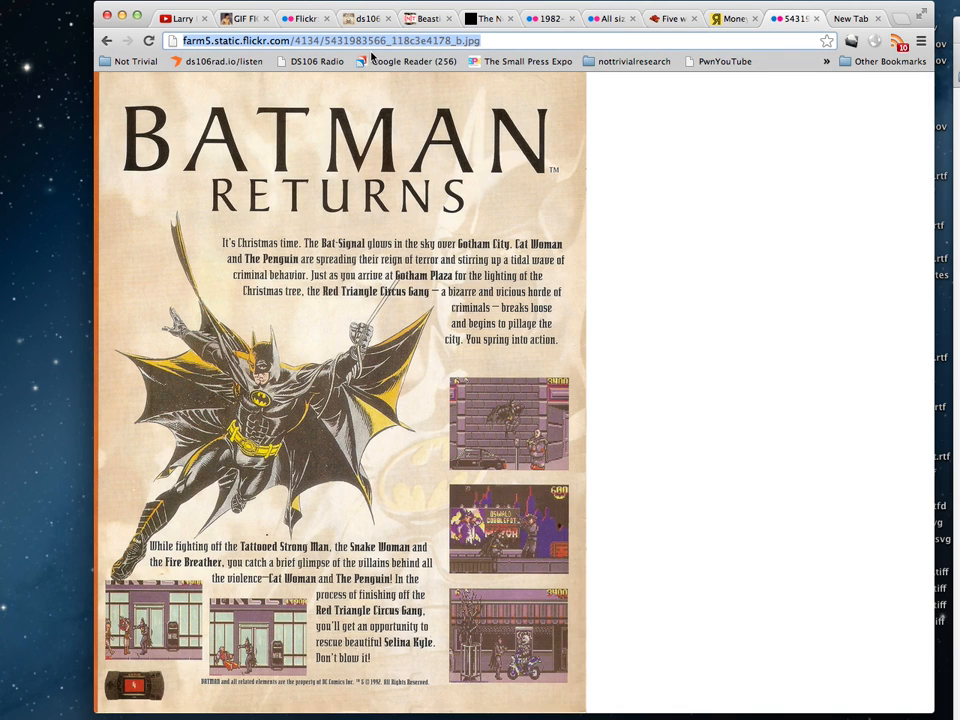
# - Go to pixlr.com in the empty browser tab and open Pixlr editor (Advanced)
pyautogui.click(852, 20)
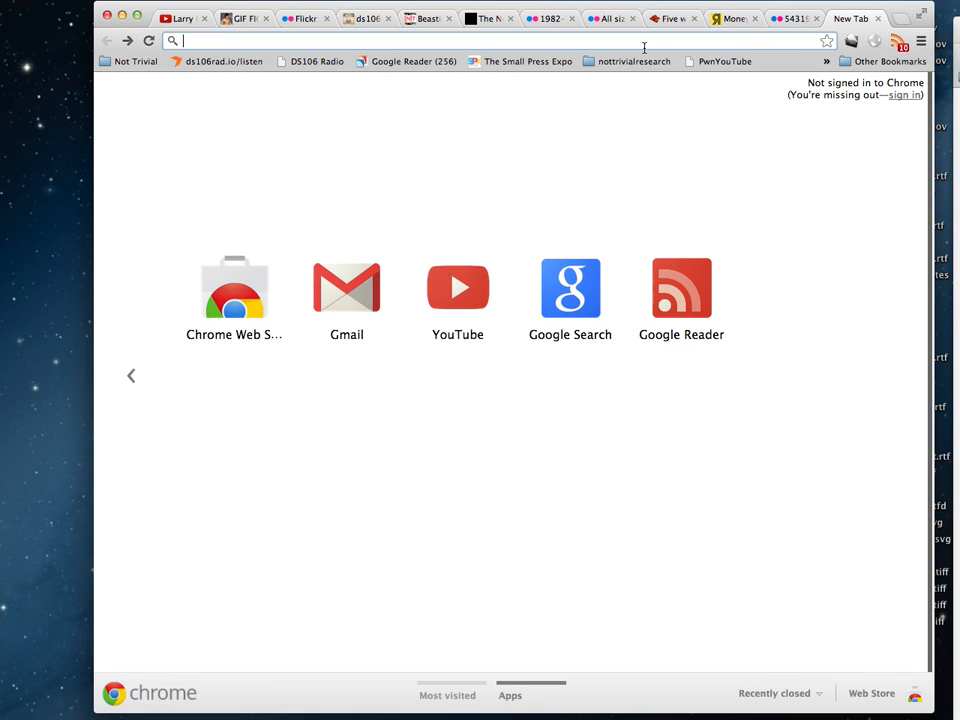
pyautogui.write('pixlr.com')
pyautogui.press('Return')
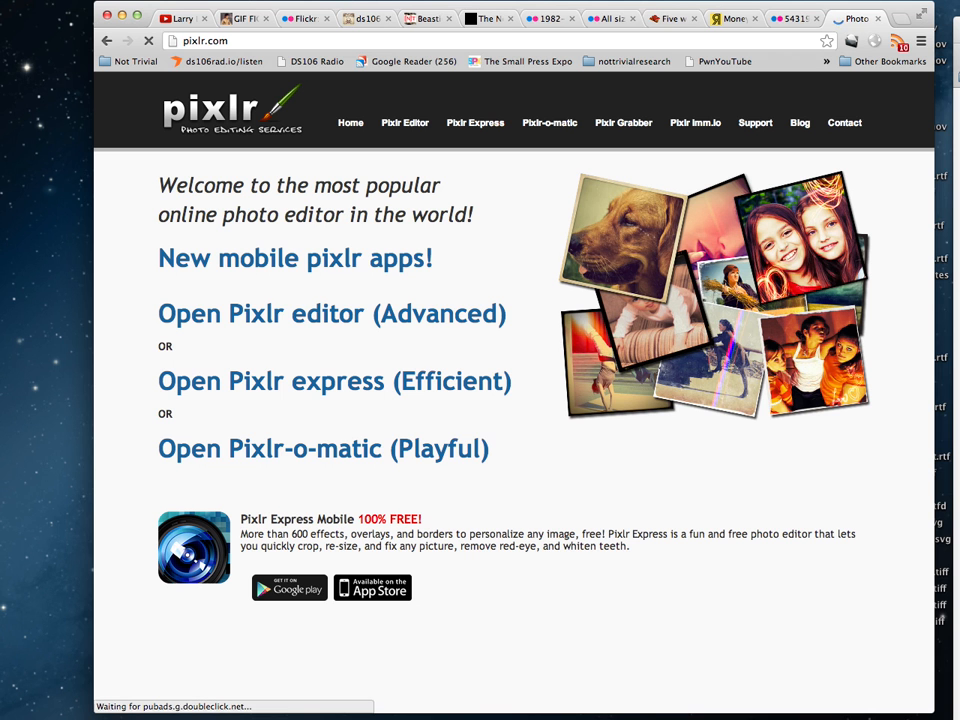
pyautogui.click(294, 325)
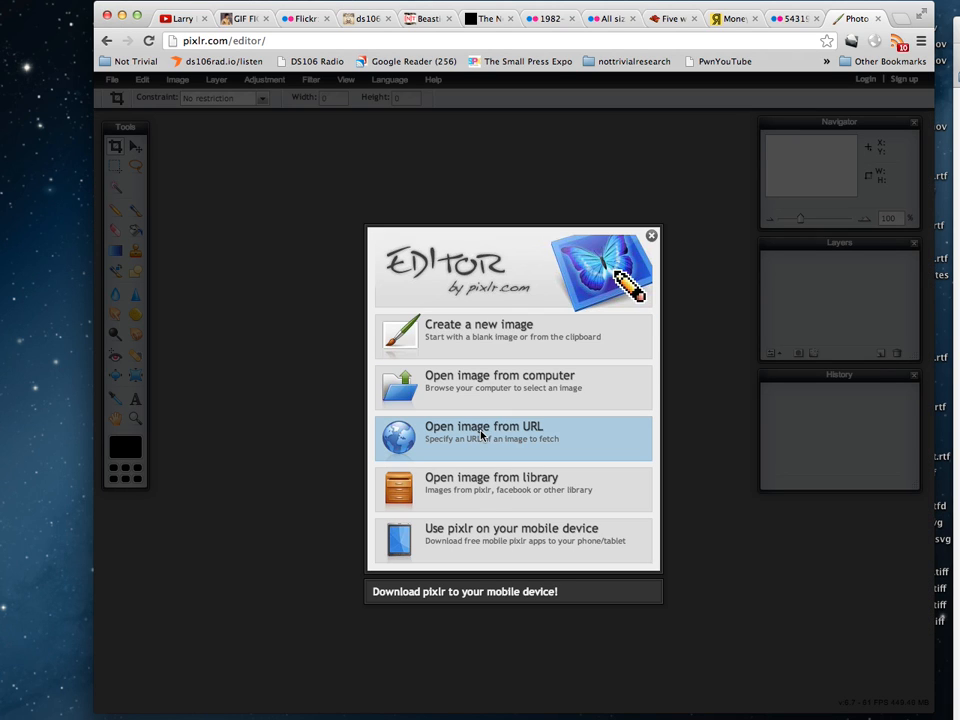
# - Open the Batman Returns ad in the editor from its copied image URL
pyautogui.click(480, 434)
pyautogui.press('super+v')
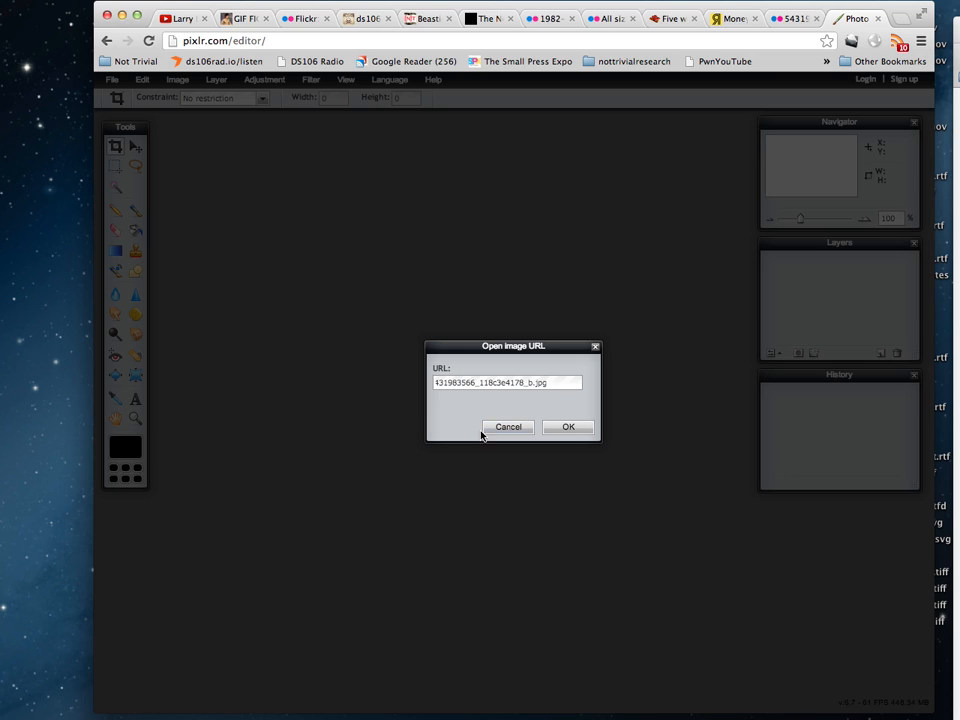
pyautogui.click(569, 427)
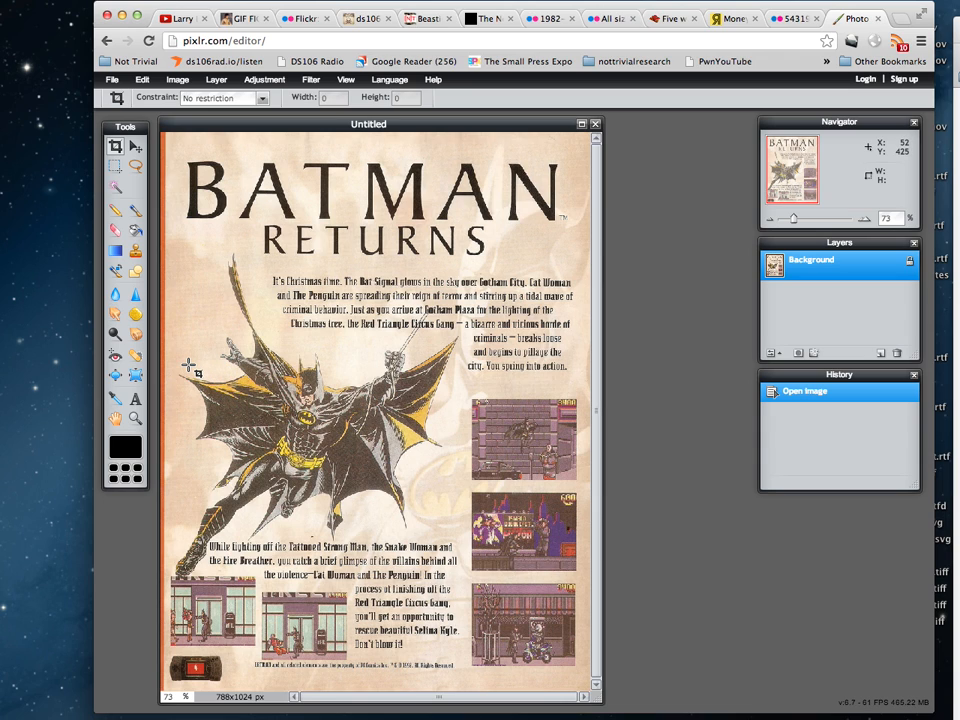
# - Examine the ad at 280% magnification around the cape tip above Batman's outstretched open hand
pyautogui.click(116, 231)
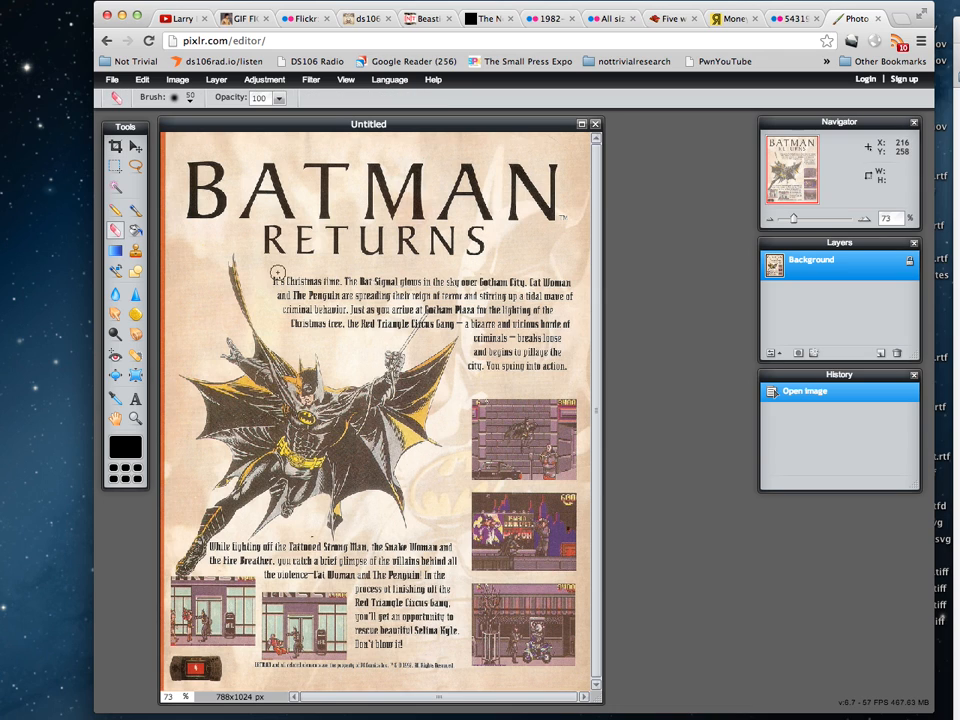
pyautogui.click(135, 419)
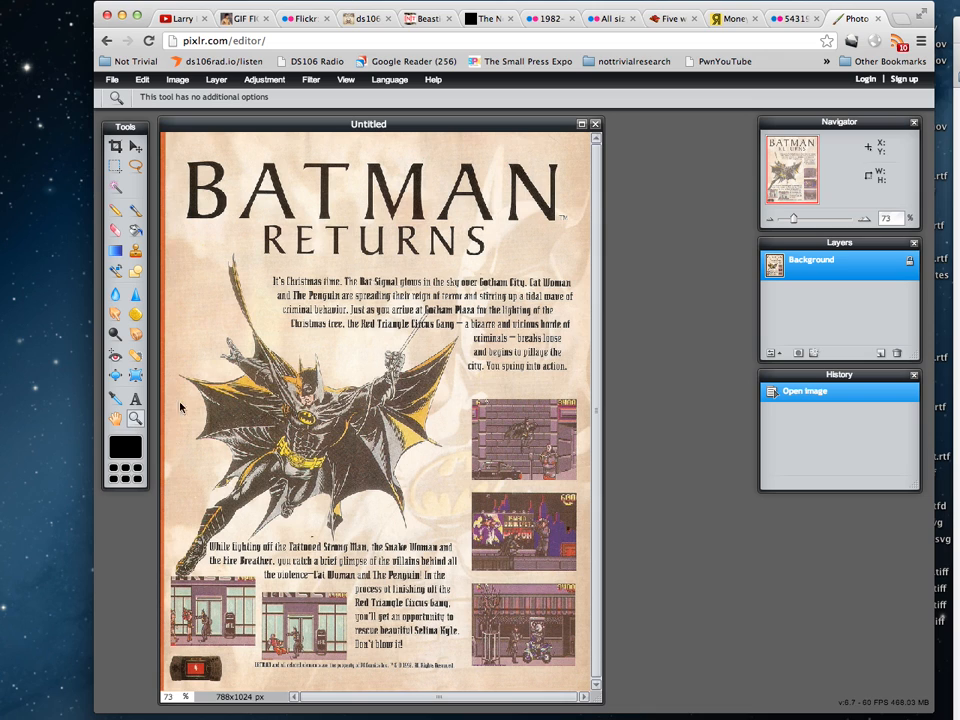
pyautogui.click(285, 334)
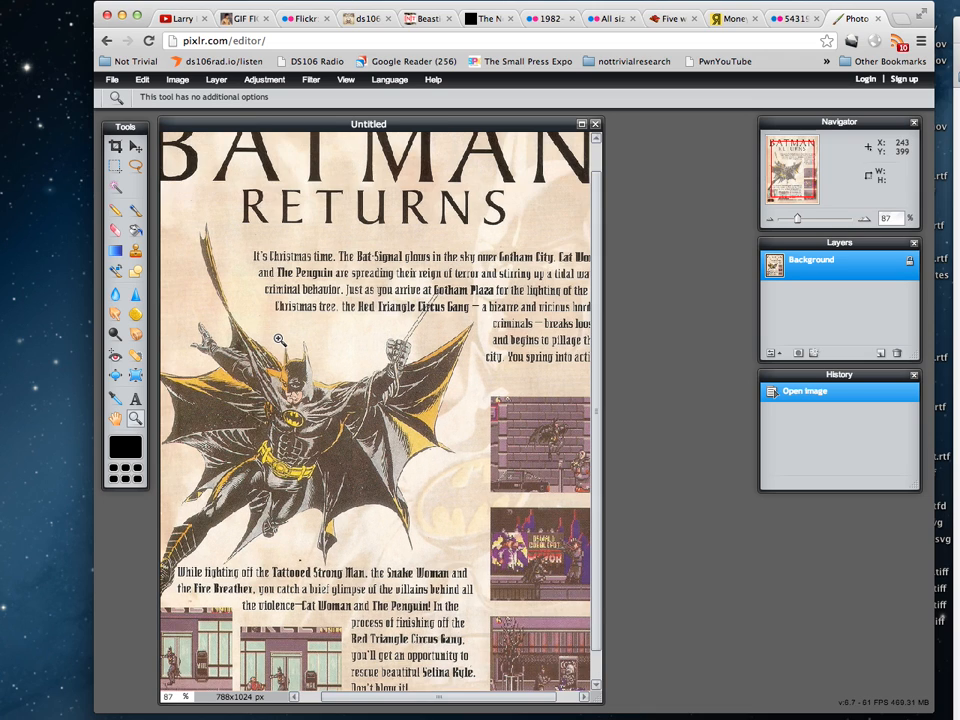
pyautogui.click(283, 337)
pyautogui.click(280, 340)
pyautogui.click(282, 344)
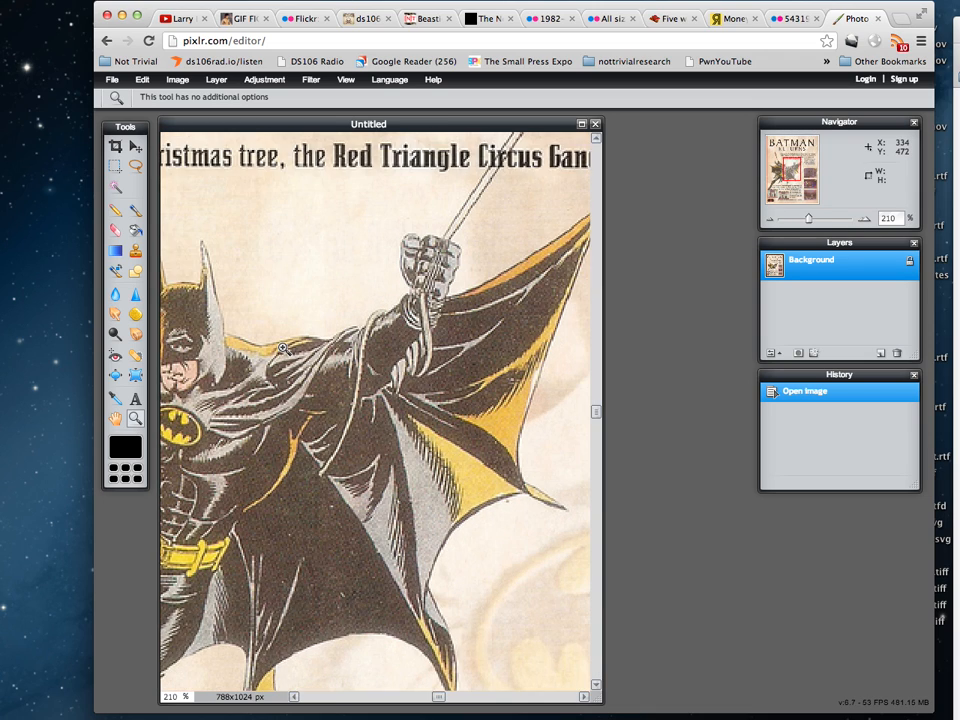
pyautogui.click(290, 352)
pyautogui.click(298, 355)
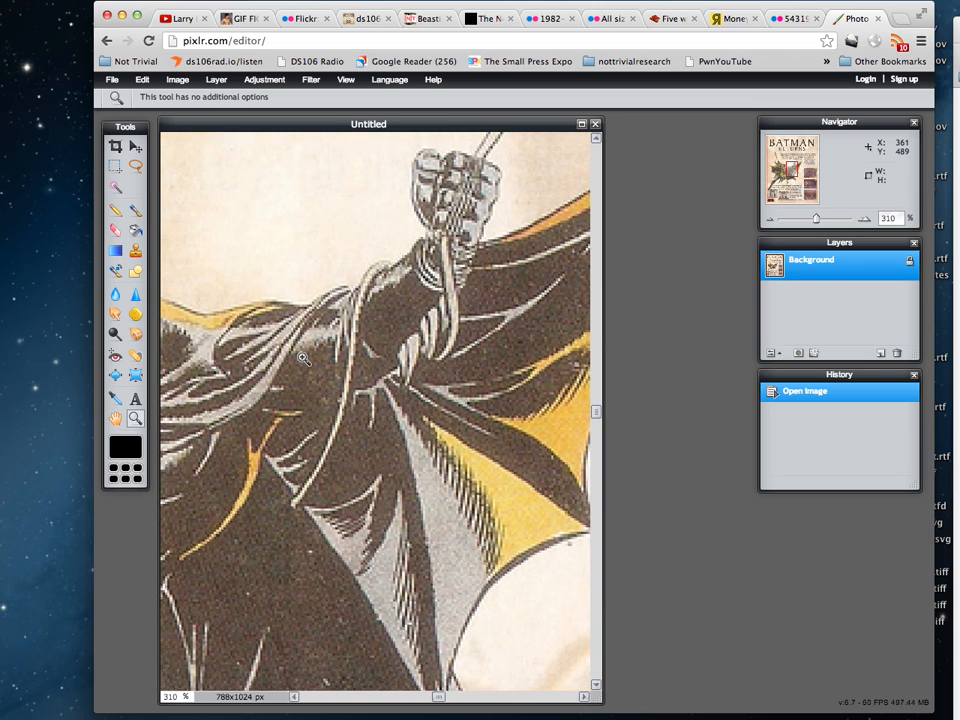
pyautogui.scroll(-3, 303, 358)
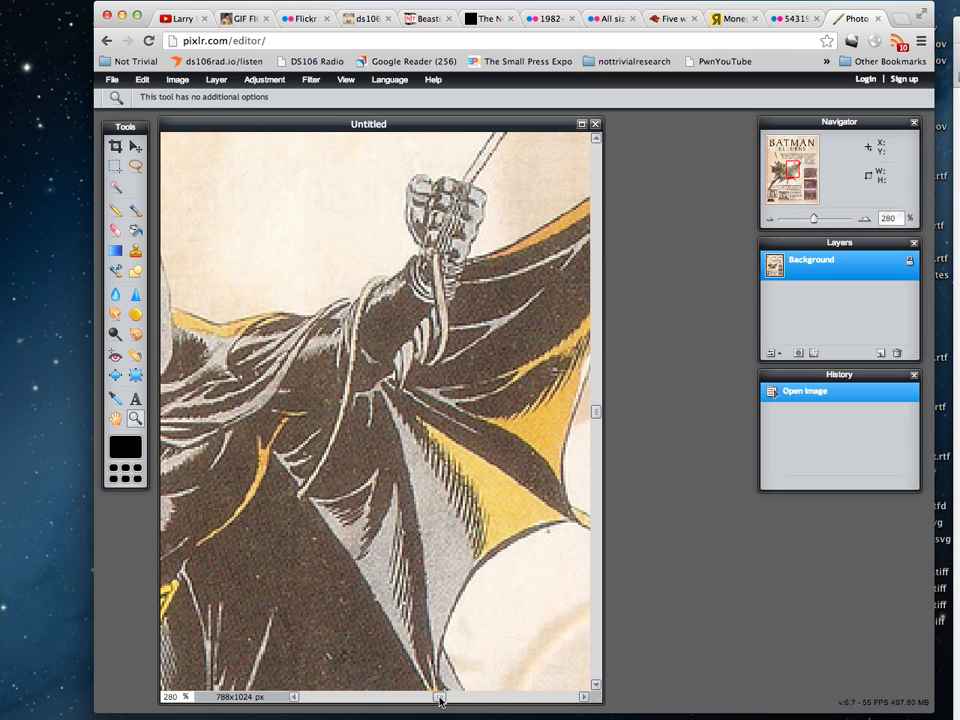
pyautogui.moveTo(440, 700); pyautogui.dragTo(339, 700)
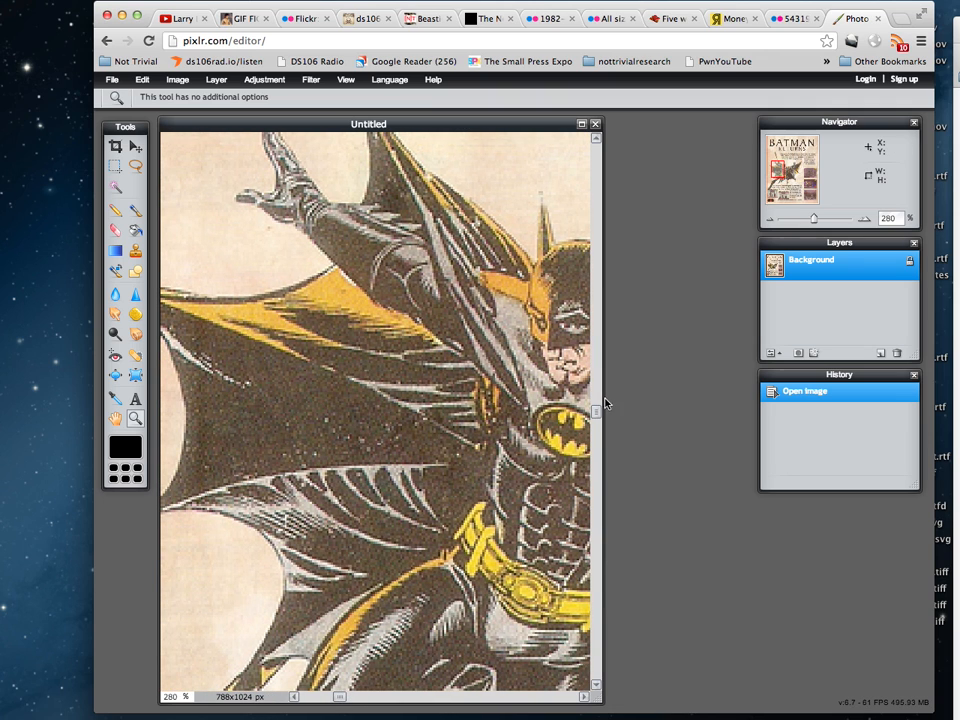
pyautogui.moveTo(598, 411); pyautogui.dragTo(592, 268)
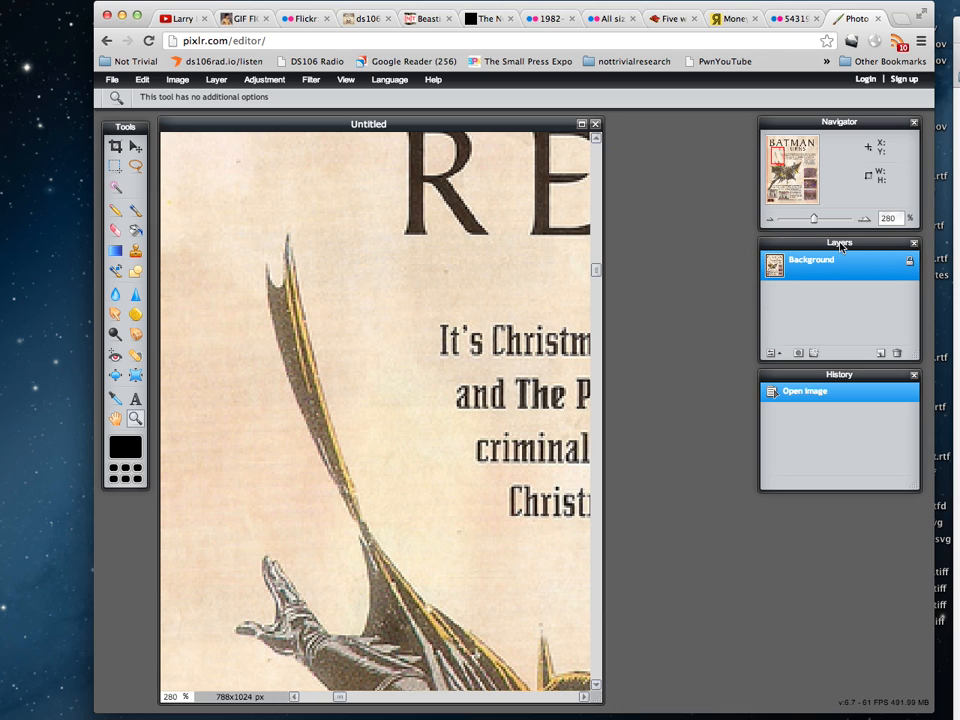
# - Unlock the Background layer and erase the paper between the cape tip and the ad text with the soft 50 eraser brush
pyautogui.moveTo(841, 246); pyautogui.dragTo(821, 249)
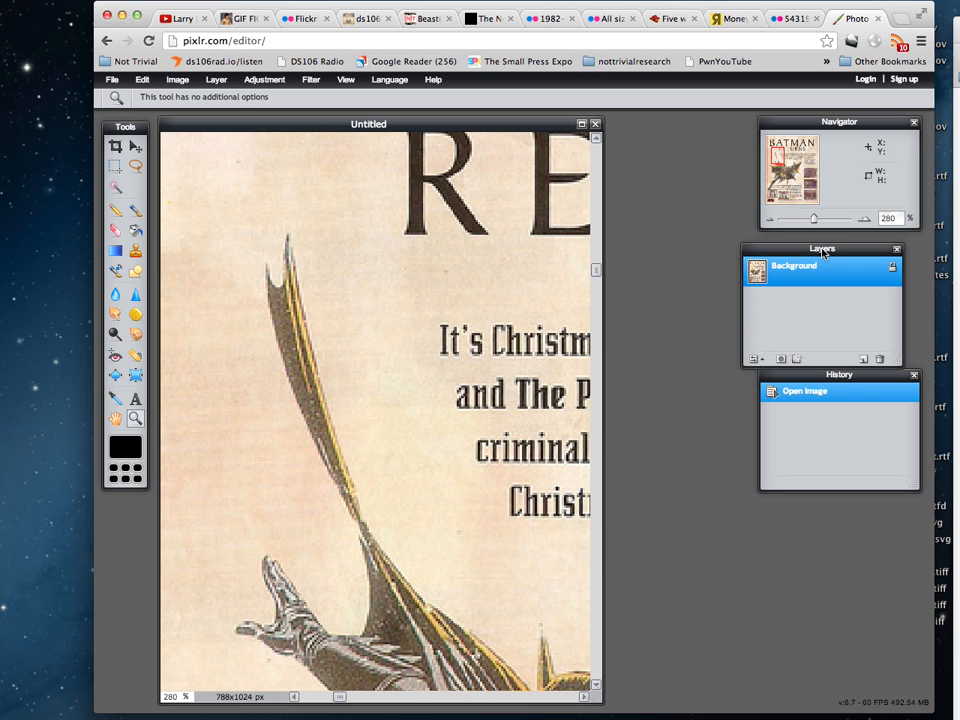
pyautogui.doubleClick(894, 273)
pyautogui.click(112, 228)
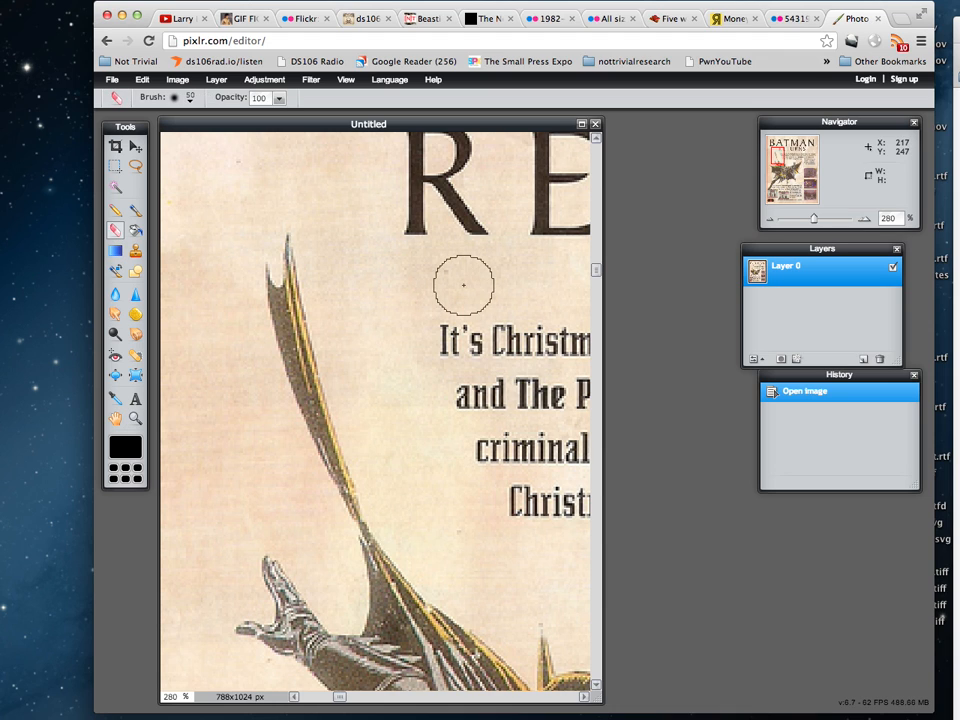
pyautogui.moveTo(461, 286)
pyautogui.mouseDown()
pyautogui.moveTo(461, 430)
pyautogui.moveTo(417, 240)
pyautogui.moveTo(414, 313)
pyautogui.moveTo(440, 394)
pyautogui.mouseUp()
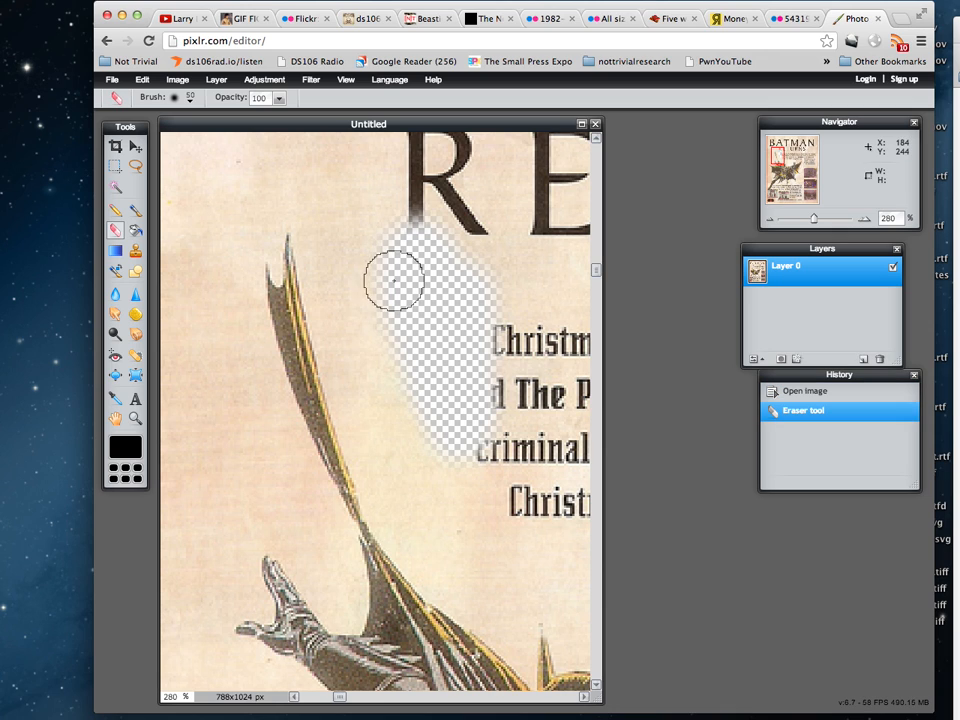
pyautogui.moveTo(338, 169)
pyautogui.mouseDown()
pyautogui.moveTo(456, 212)
pyautogui.moveTo(474, 231)
pyautogui.moveTo(488, 278)
pyautogui.moveTo(401, 210)
pyautogui.moveTo(369, 227)
pyautogui.moveTo(356, 283)
pyautogui.moveTo(381, 375)
pyautogui.mouseUp()
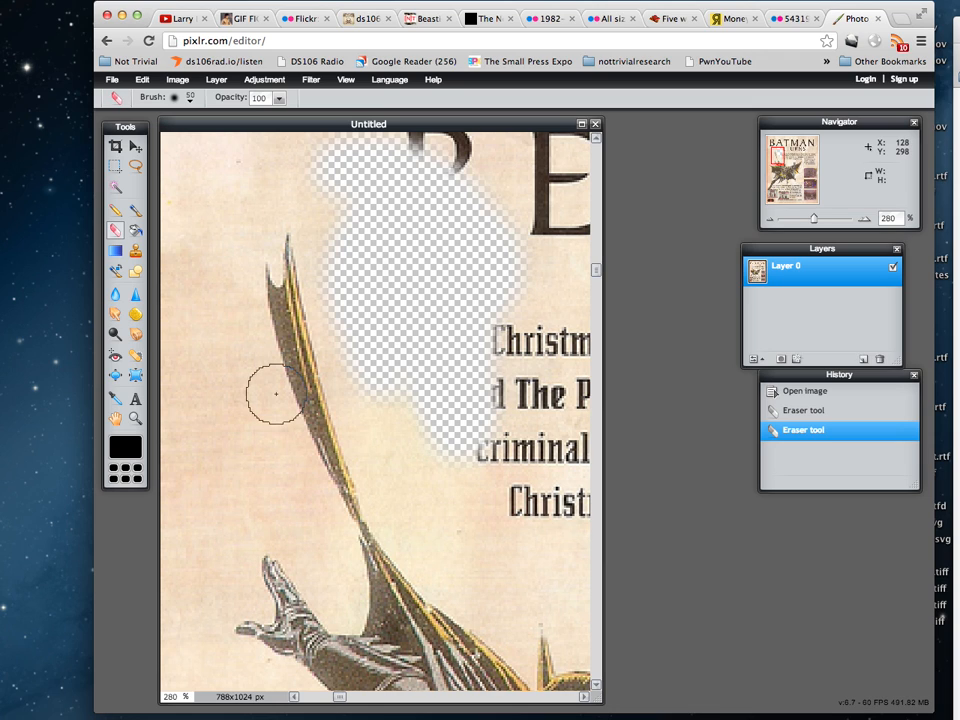
# - Switch the eraser to the hard-edged 20 brush, reduce its diameter to 11 and lower its hardness slightly
pyautogui.click(192, 99)
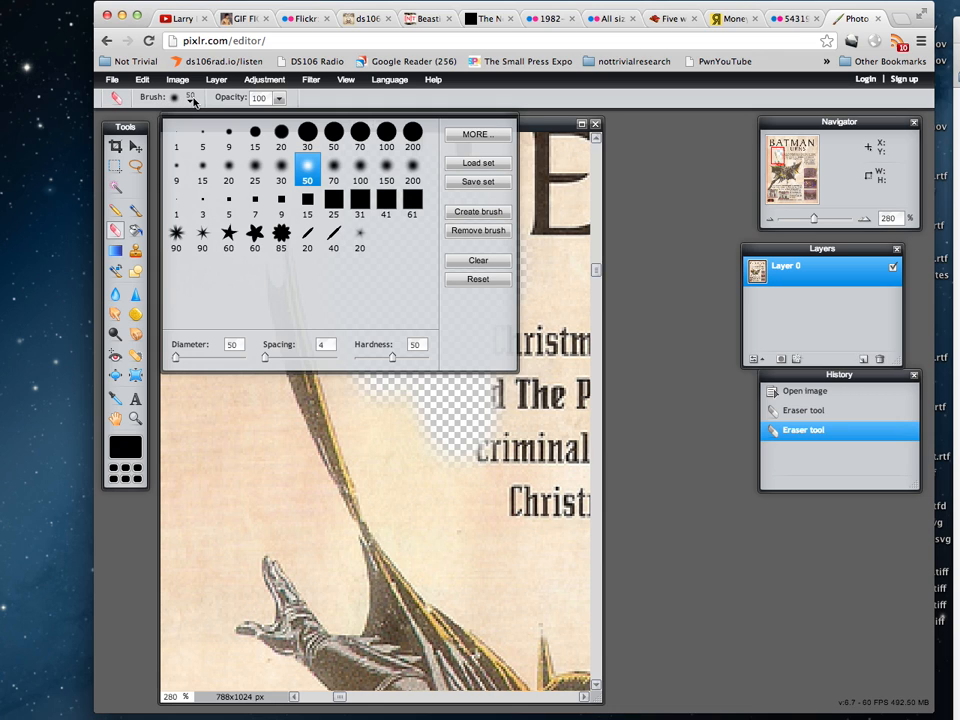
pyautogui.click(282, 135)
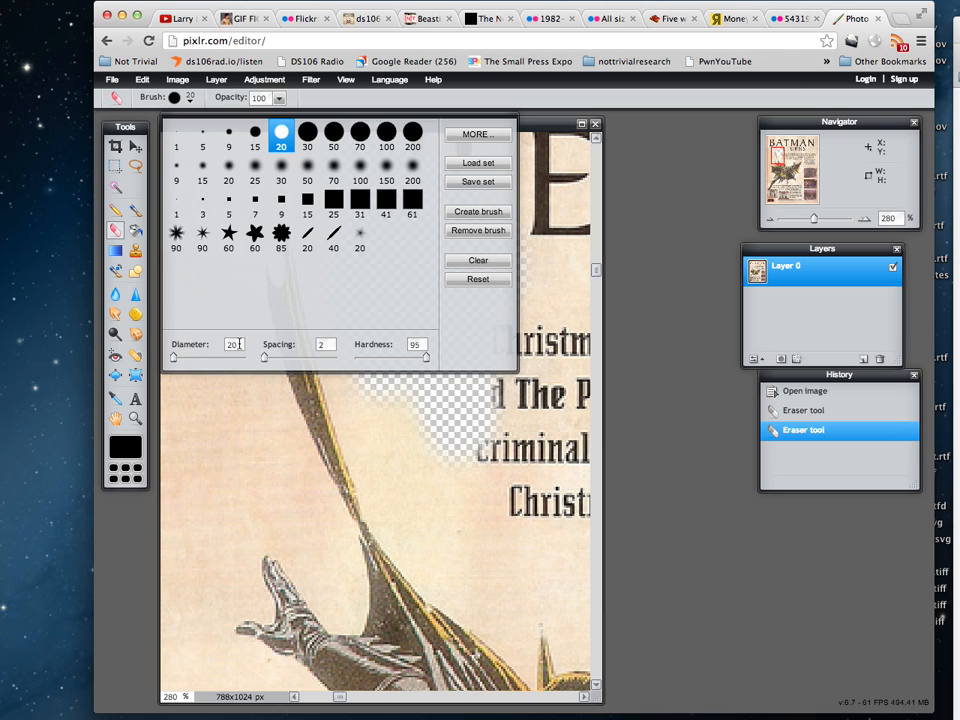
pyautogui.click(336, 169)
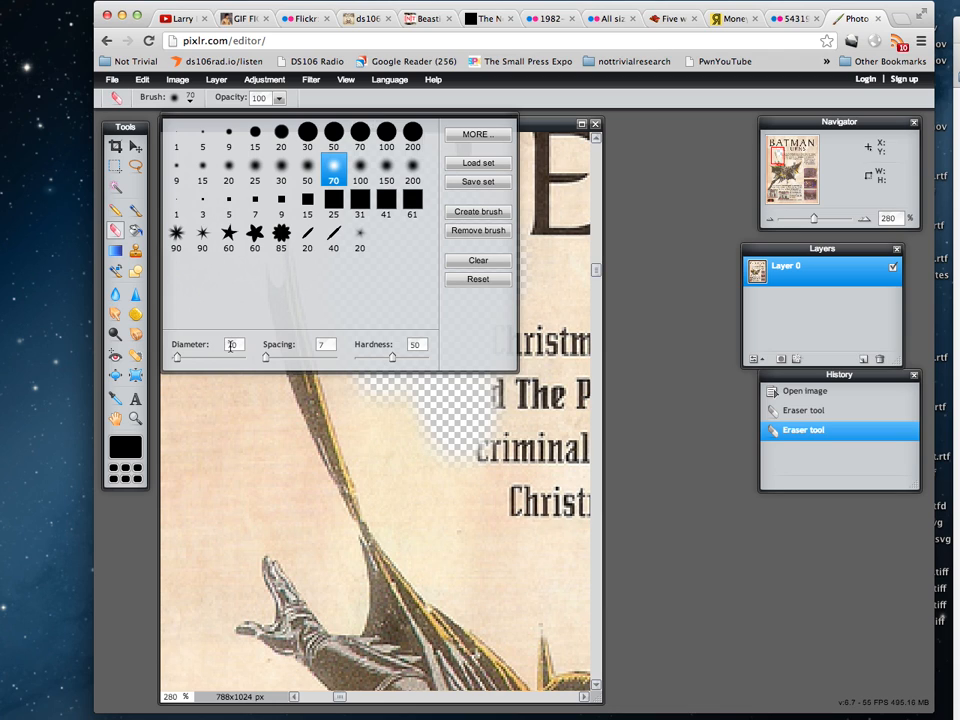
pyautogui.click(282, 134)
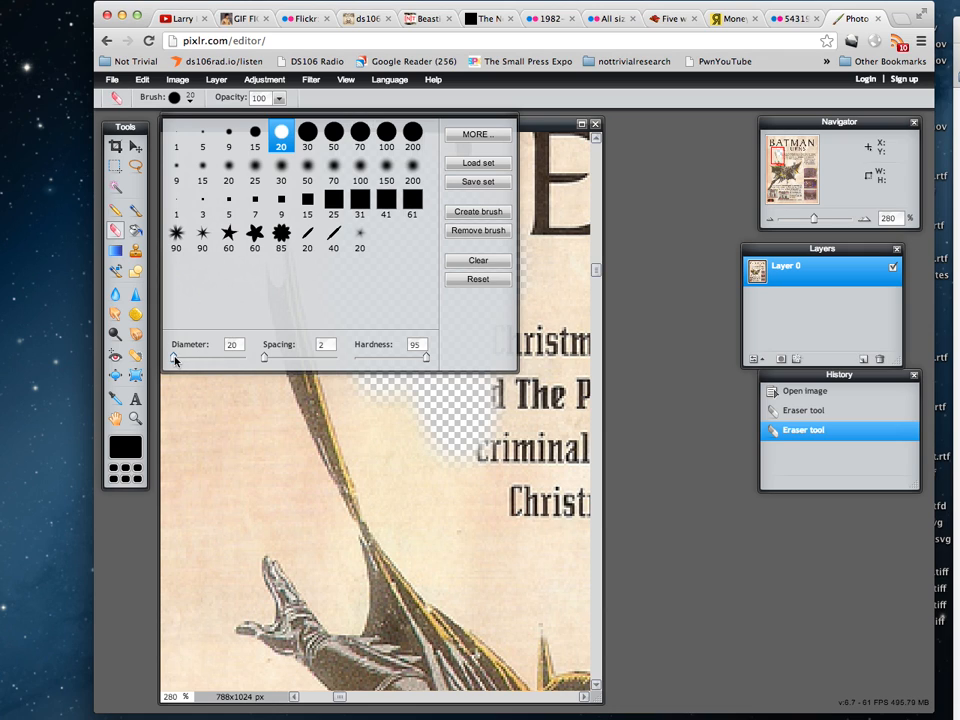
pyautogui.moveTo(174, 358); pyautogui.dragTo(175, 361)
pyautogui.moveTo(424, 362); pyautogui.dragTo(421, 362)
# - Erase a strip of paper along the cape's right-hand edge, from its narrow point down toward Batman's ear
pyautogui.click(409, 441)
pyautogui.moveTo(409, 441)
pyautogui.mouseDown()
pyautogui.moveTo(409, 525)
pyautogui.moveTo(399, 529)
pyautogui.moveTo(373, 479)
pyautogui.moveTo(372, 493)
pyautogui.moveTo(423, 589)
pyautogui.mouseUp()
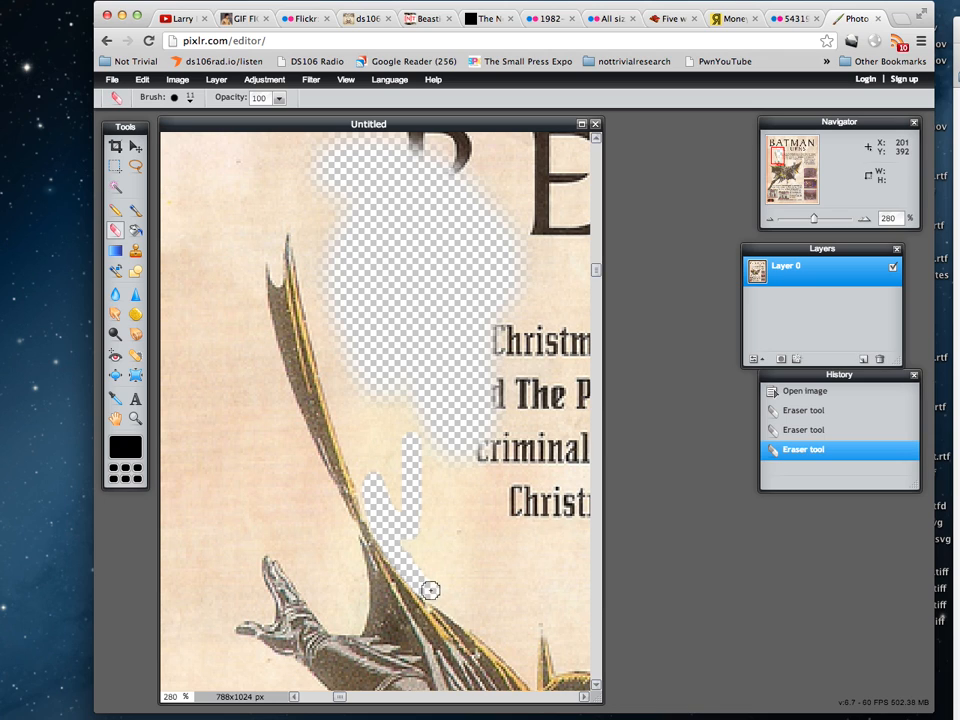
pyautogui.moveTo(430, 590); pyautogui.dragTo(489, 635)
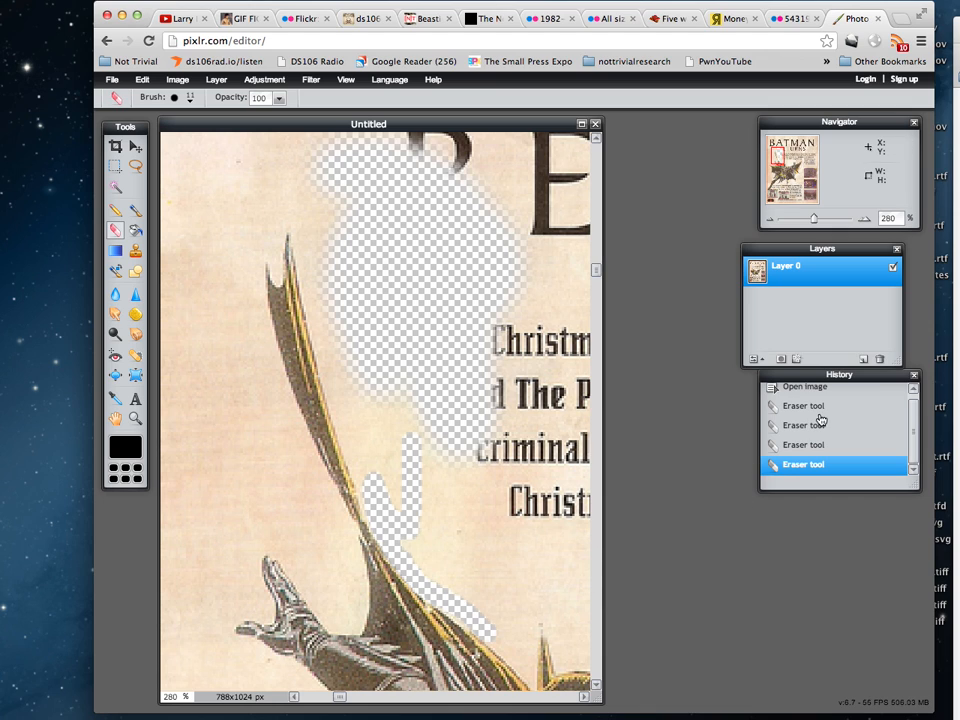
# - Reposition and lengthen the History panel, and step back to the first eraser stroke before restoring the latest one
pyautogui.moveTo(866, 380); pyautogui.dragTo(831, 429)
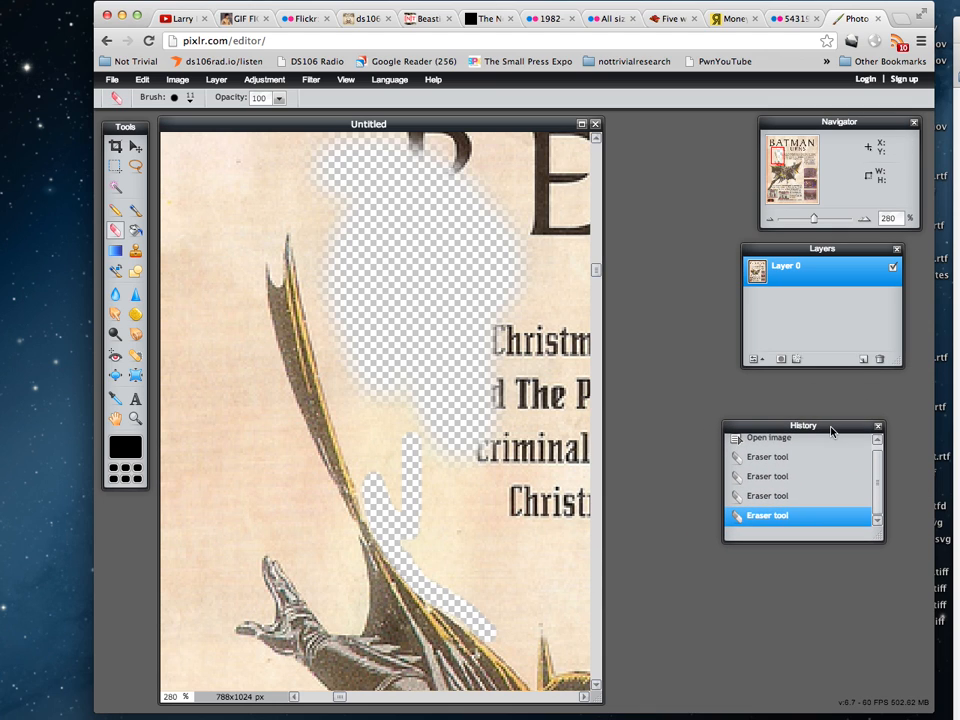
pyautogui.click(779, 496)
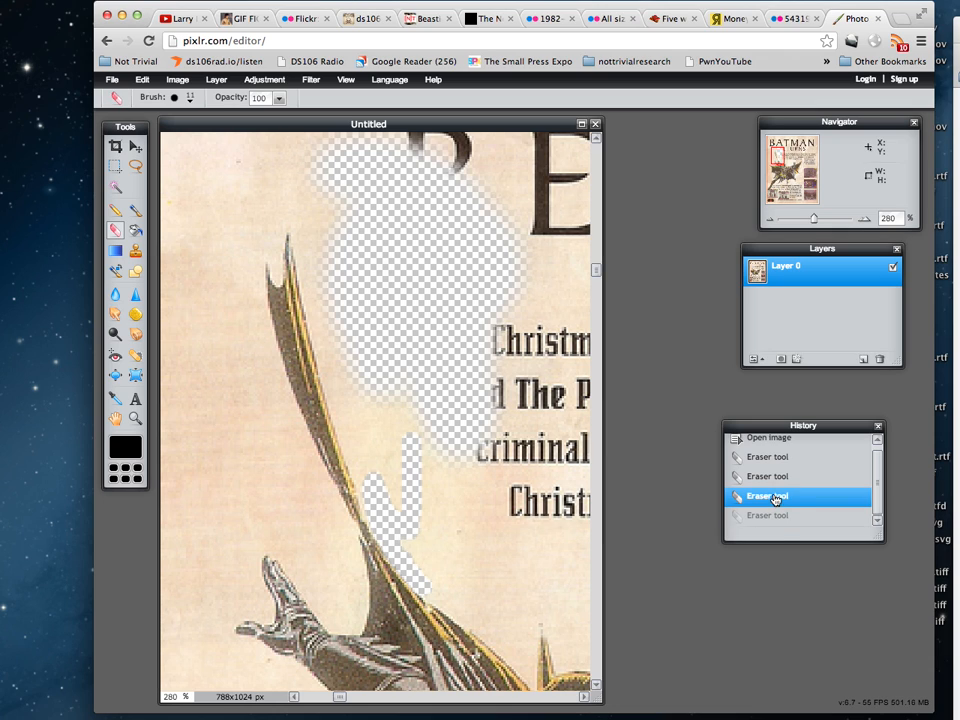
pyautogui.click(782, 480)
pyautogui.click(774, 457)
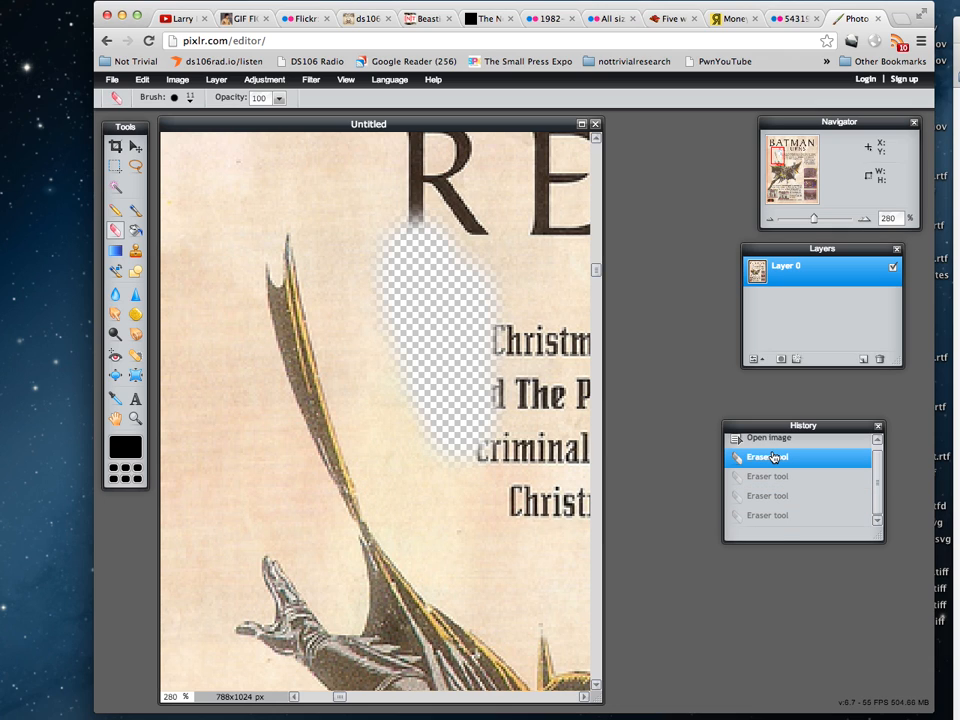
pyautogui.click(768, 516)
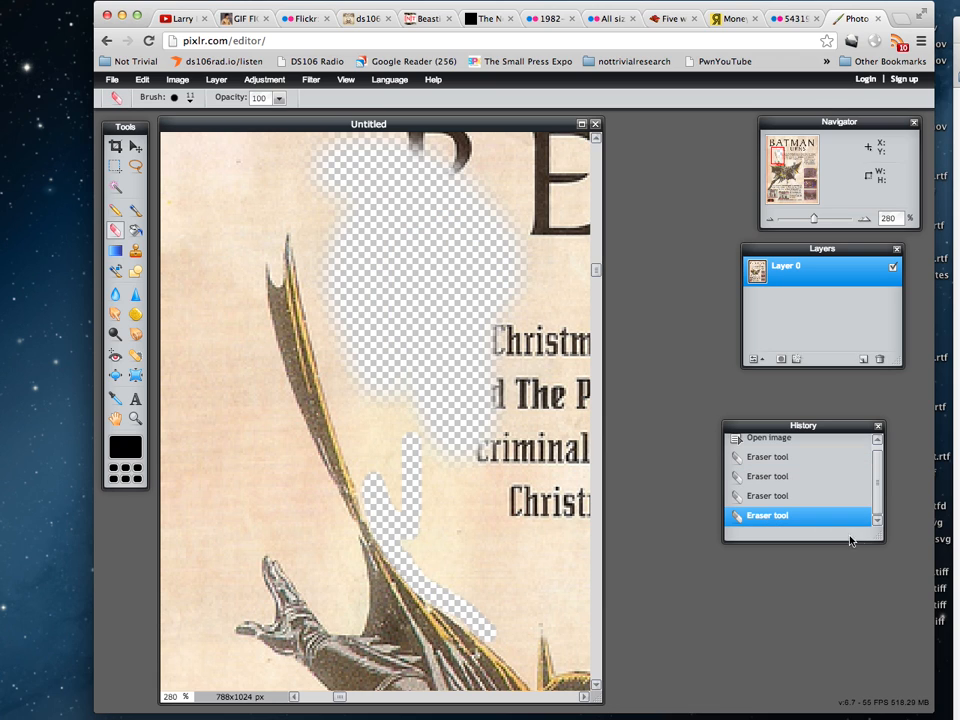
pyautogui.moveTo(880, 536); pyautogui.dragTo(883, 668)
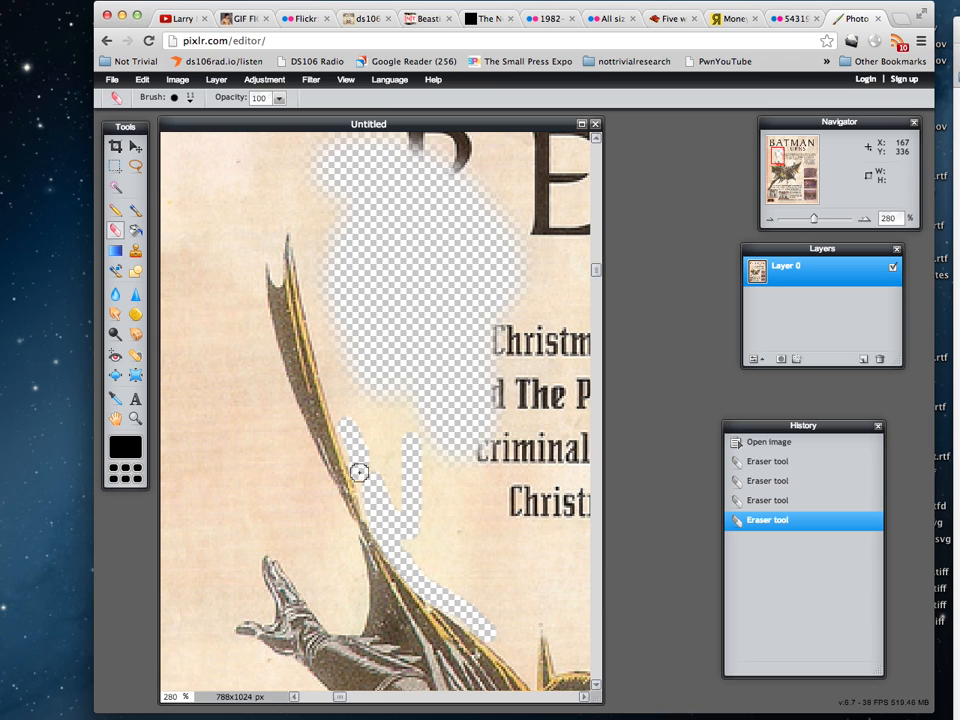
# - Erase the remaining paper along the right-hand edge of the cape's upper spike, from its tip down to the narrow point
pyautogui.click(374, 513)
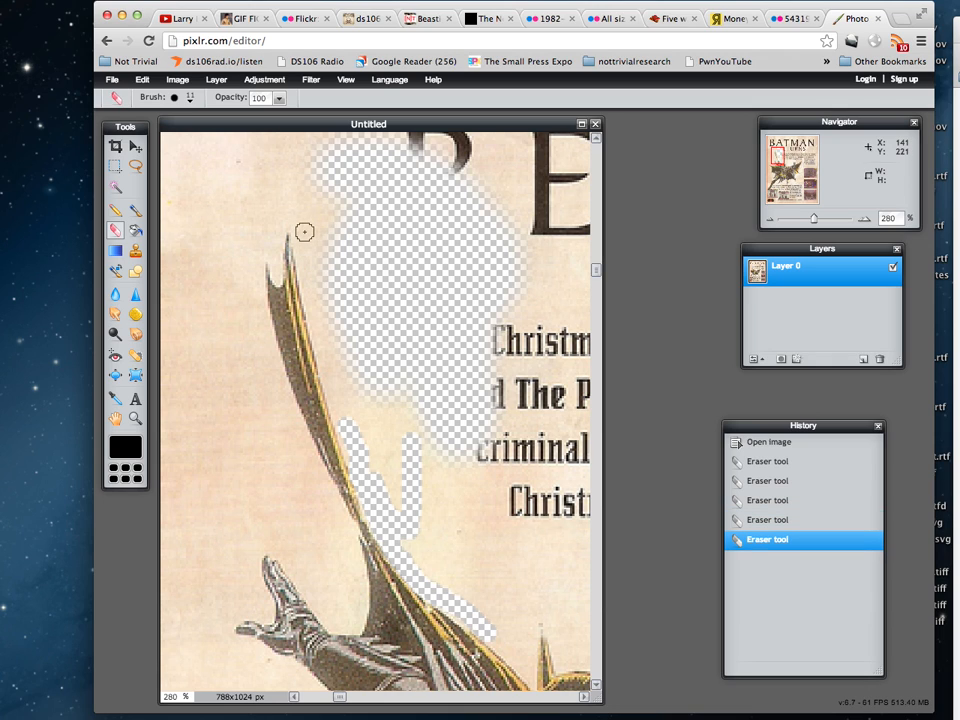
pyautogui.moveTo(300, 245)
pyautogui.mouseDown()
pyautogui.moveTo(306, 296)
pyautogui.moveTo(321, 317)
pyautogui.moveTo(311, 306)
pyautogui.moveTo(309, 332)
pyautogui.moveTo(348, 443)
pyautogui.mouseUp()
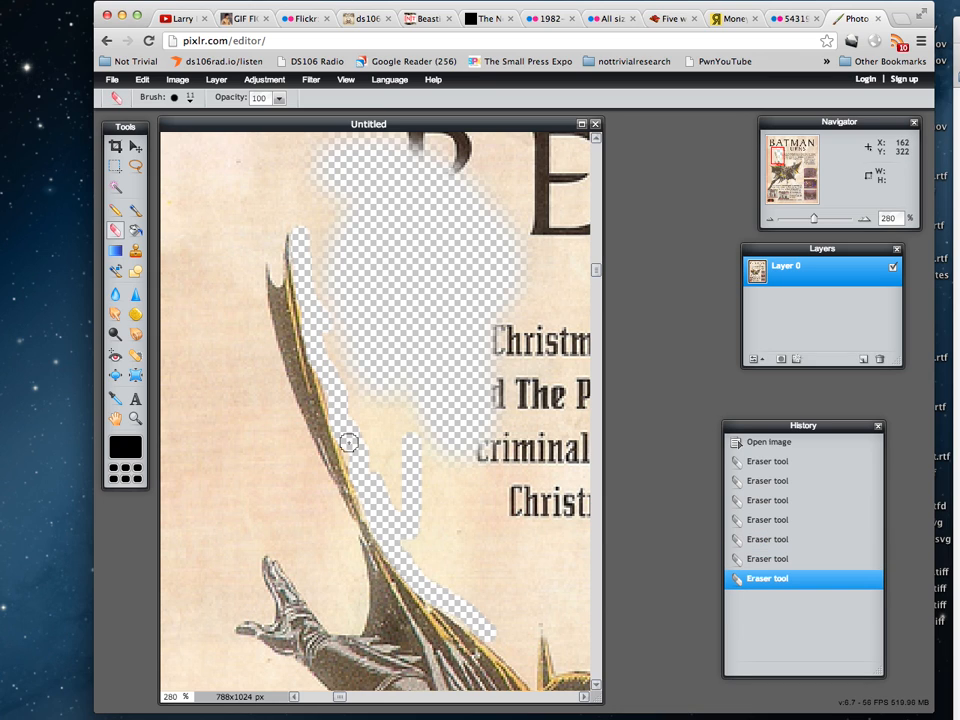
# - Revert the history to the state before the right-hand edge of the cape's upper spike was erased
pyautogui.press('super+z')
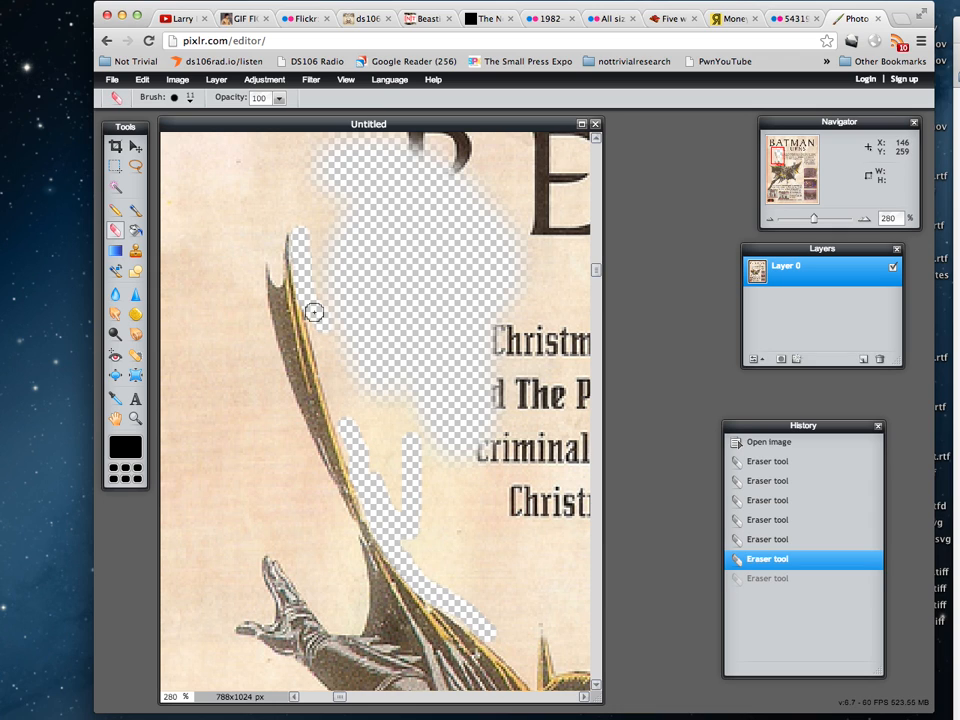
pyautogui.press('super+y')
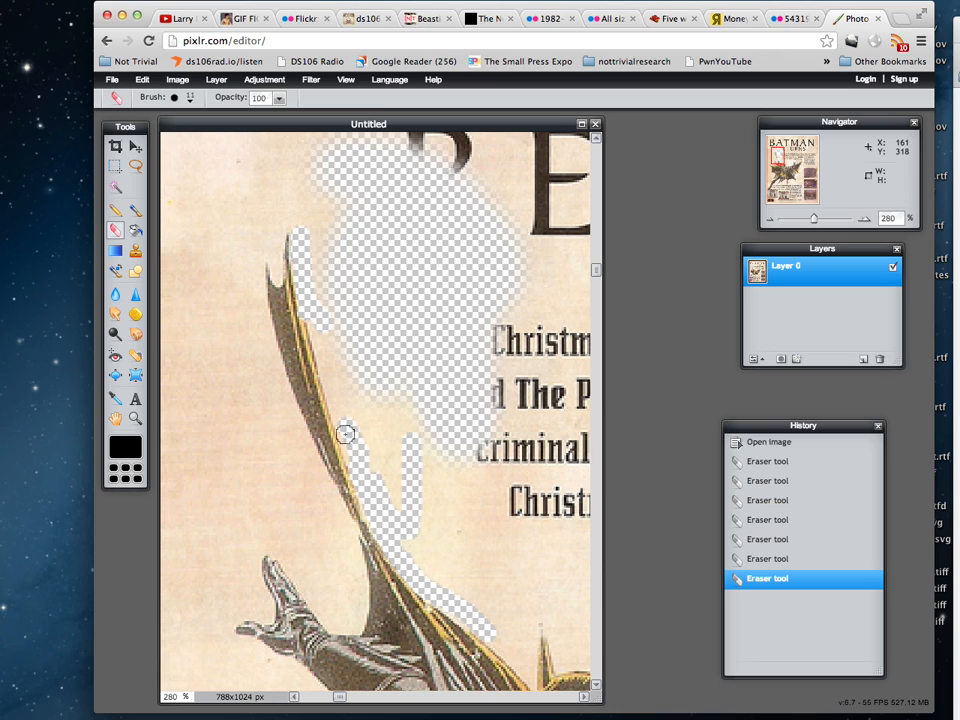
pyautogui.moveTo(343, 428); pyautogui.dragTo(334, 331)
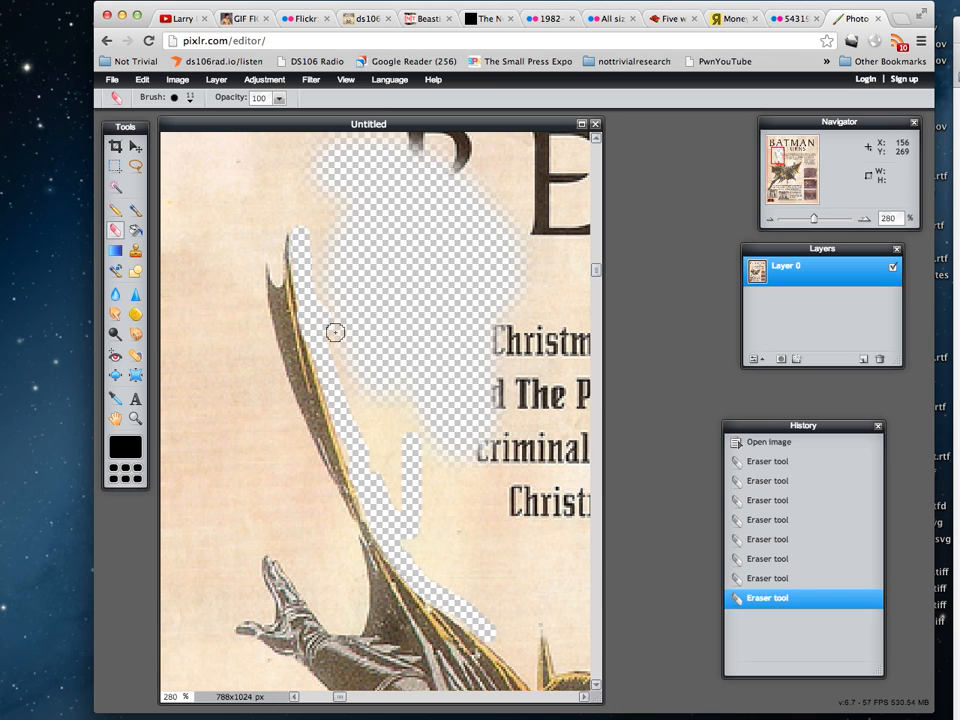
pyautogui.click(777, 559)
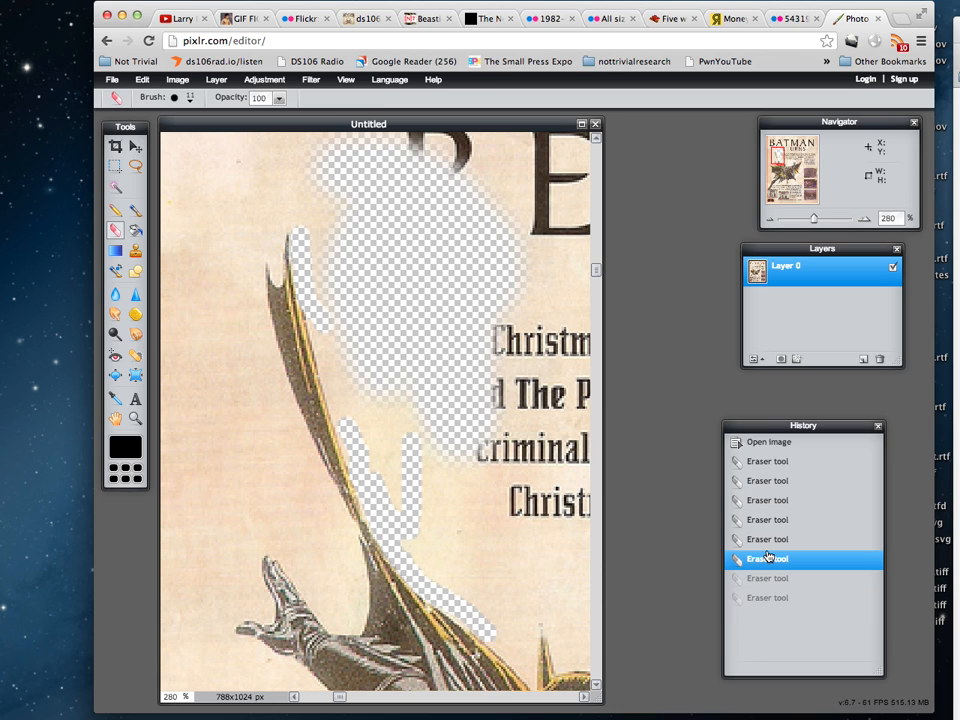
pyautogui.click(768, 541)
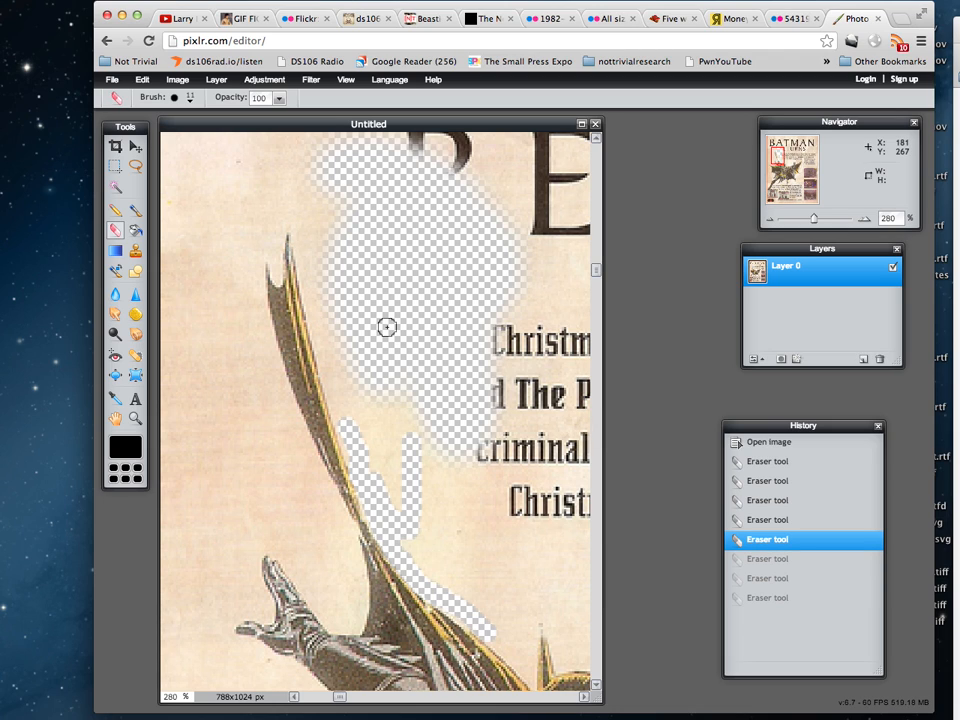
# - Erase a cleaner strip of paper along the right-hand edge of the cape's upper spike, from its tip to the narrow point
pyautogui.click(300, 238)
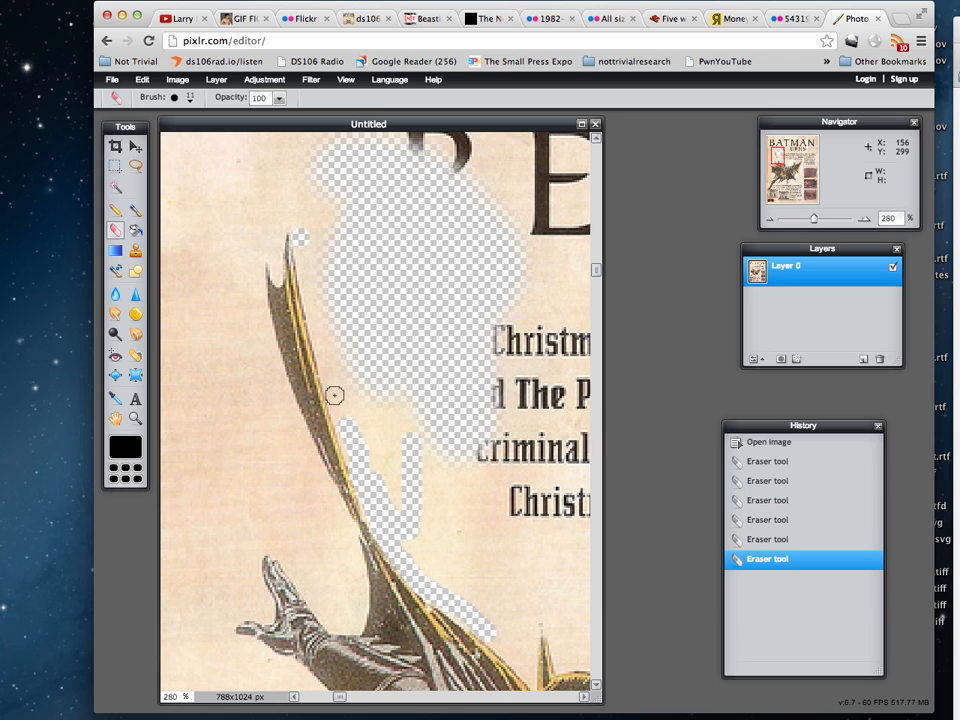
pyautogui.moveTo(300, 245); pyautogui.dragTo(334, 396)
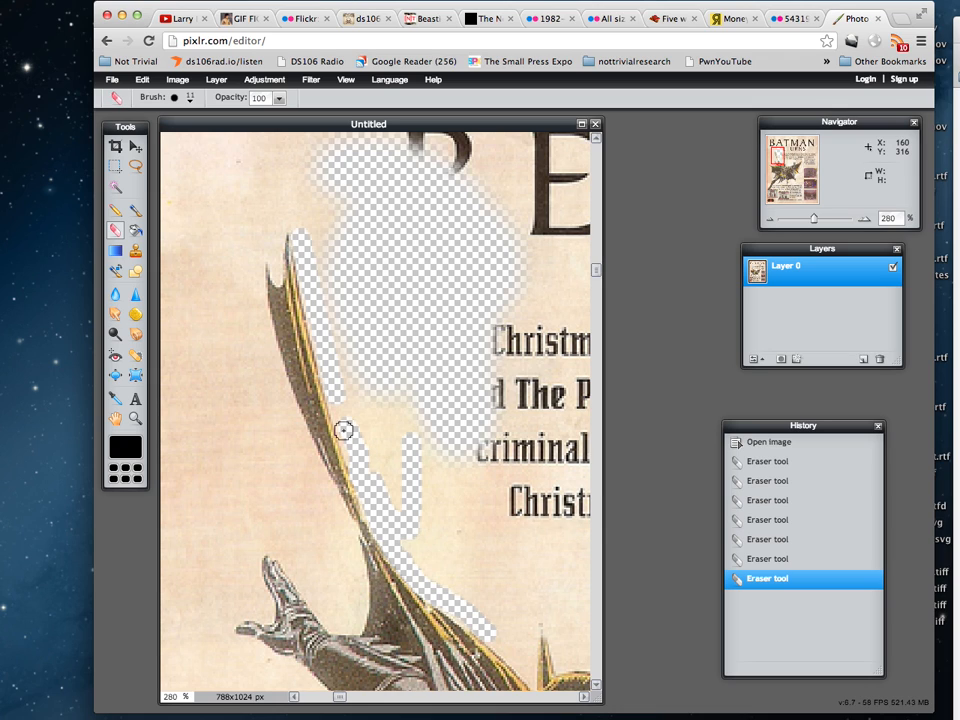
pyautogui.moveTo(343, 430); pyautogui.dragTo(364, 456)
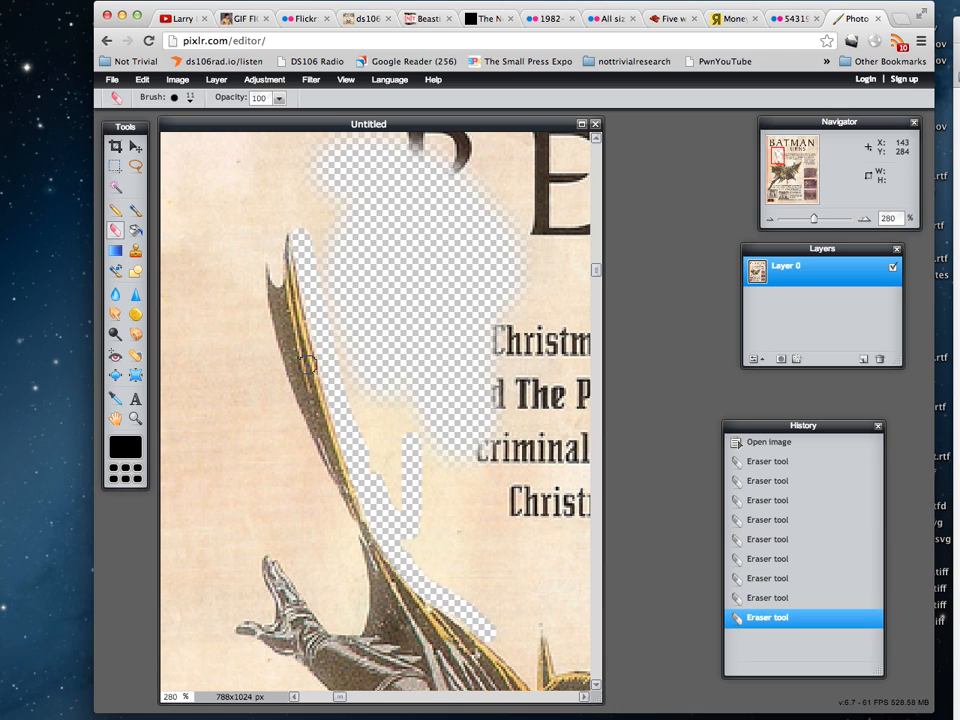
# - Erase the paper along the left-hand edge of the cape's upper spike in straight segments, from near its tip down to Batman's raised arm
pyautogui.click(257, 294)
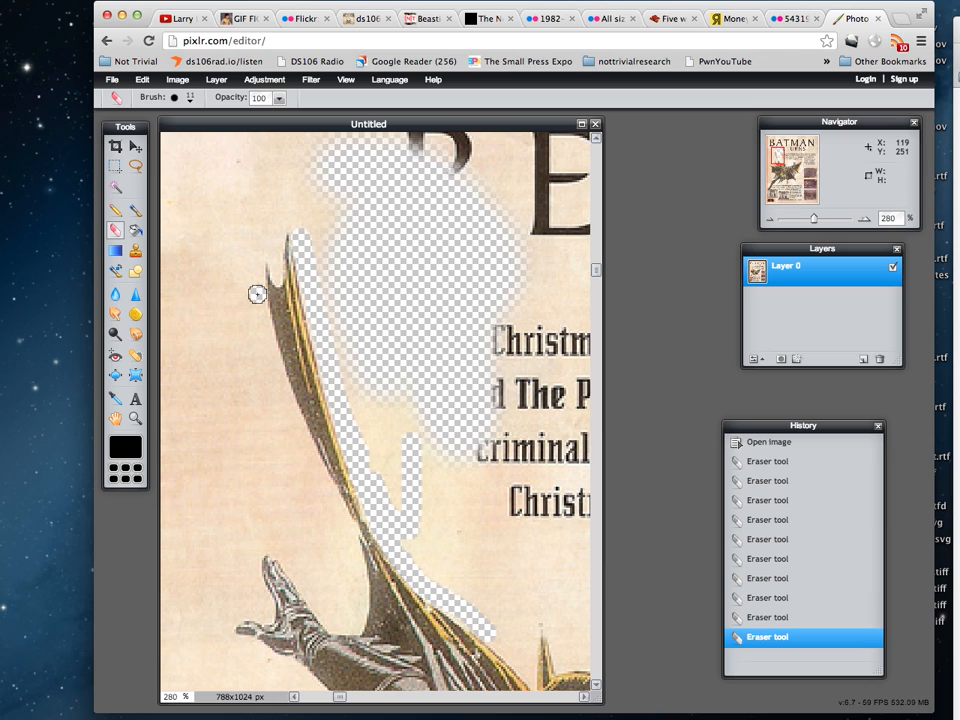
pyautogui.keyDown('shift'); pyautogui.click(276, 374); pyautogui.keyUp('shift')
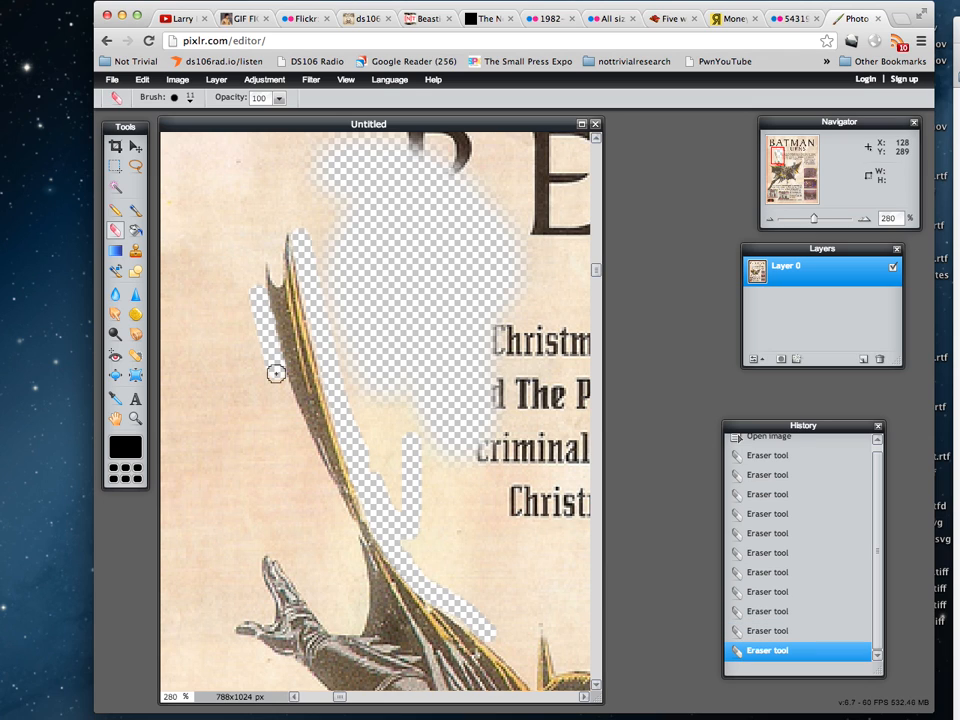
pyautogui.keyDown('shift'); pyautogui.click(310, 464); pyautogui.keyUp('shift')
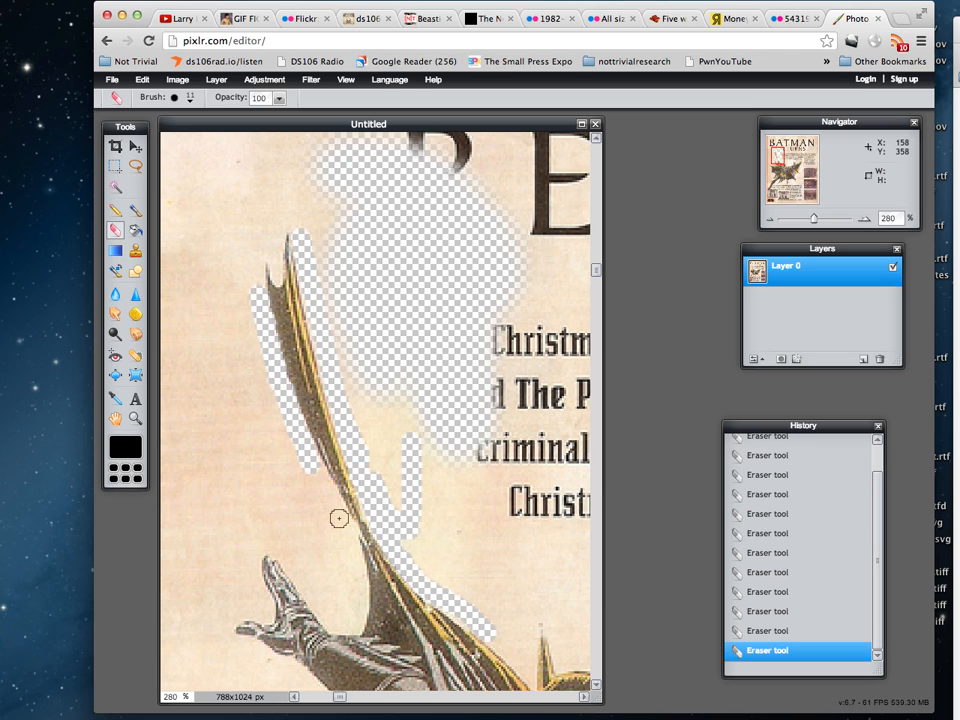
pyautogui.keyDown('shift'); pyautogui.click(352, 556); pyautogui.keyUp('shift')
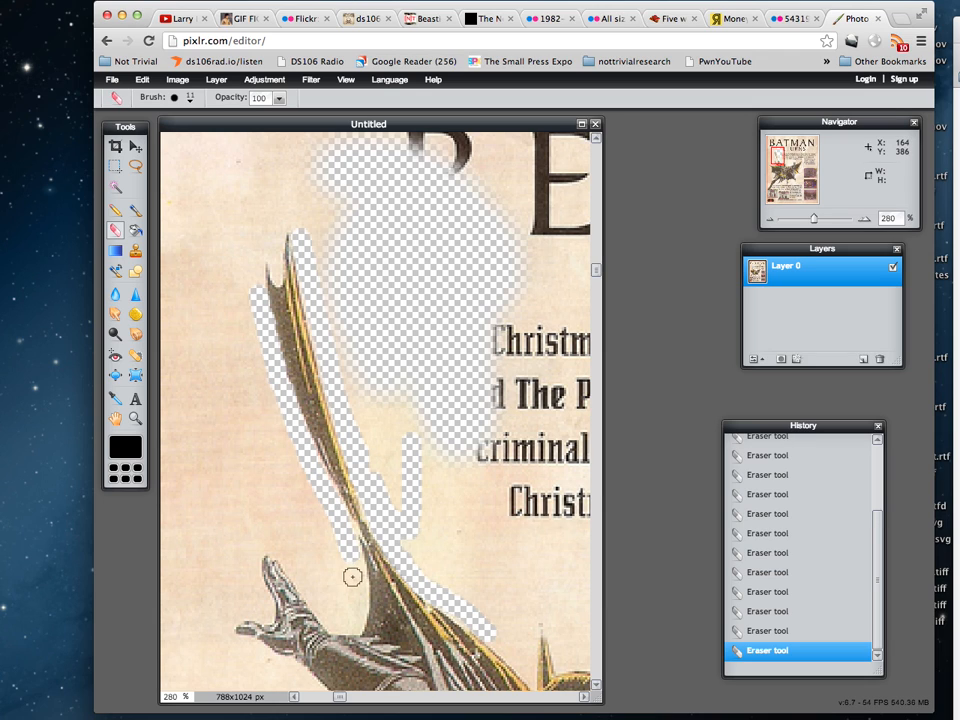
pyautogui.keyDown('shift'); pyautogui.click(358, 597); pyautogui.keyUp('shift')
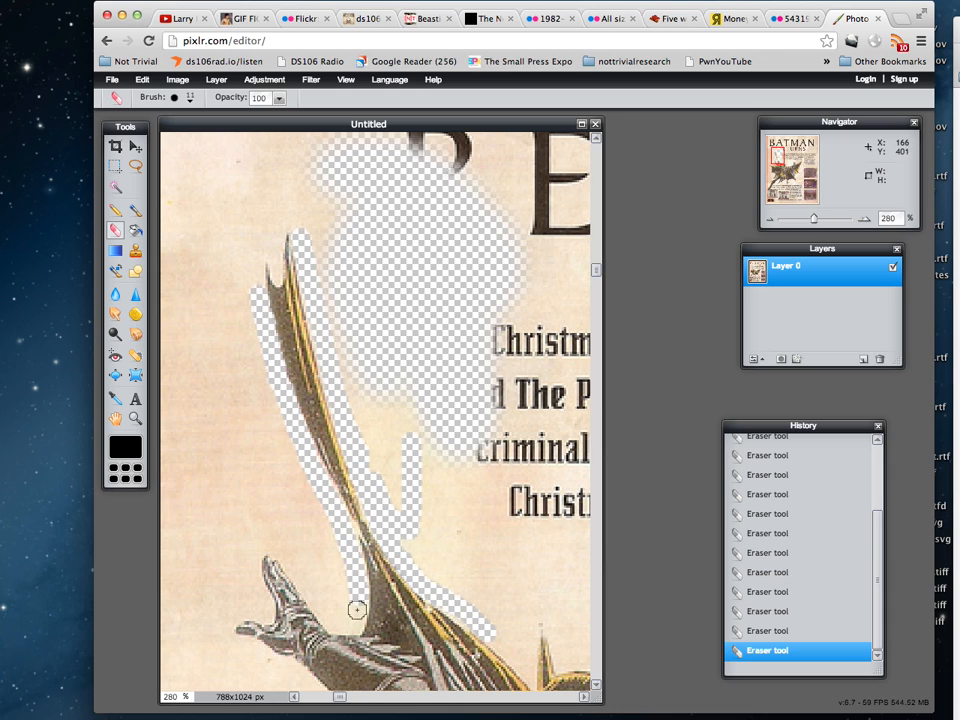
pyautogui.keyDown('shift'); pyautogui.click(352, 621); pyautogui.keyUp('shift')
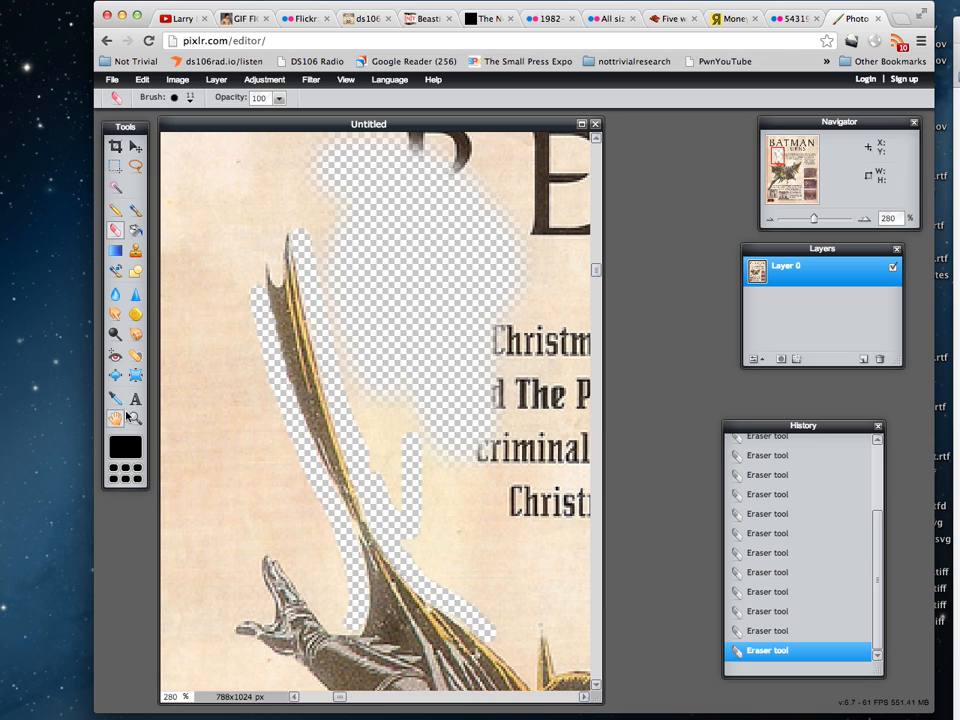
# - Crop the ad to the area around the Batman figure, about 564 by 616 pixels, with no size restriction
pyautogui.click(135, 418)
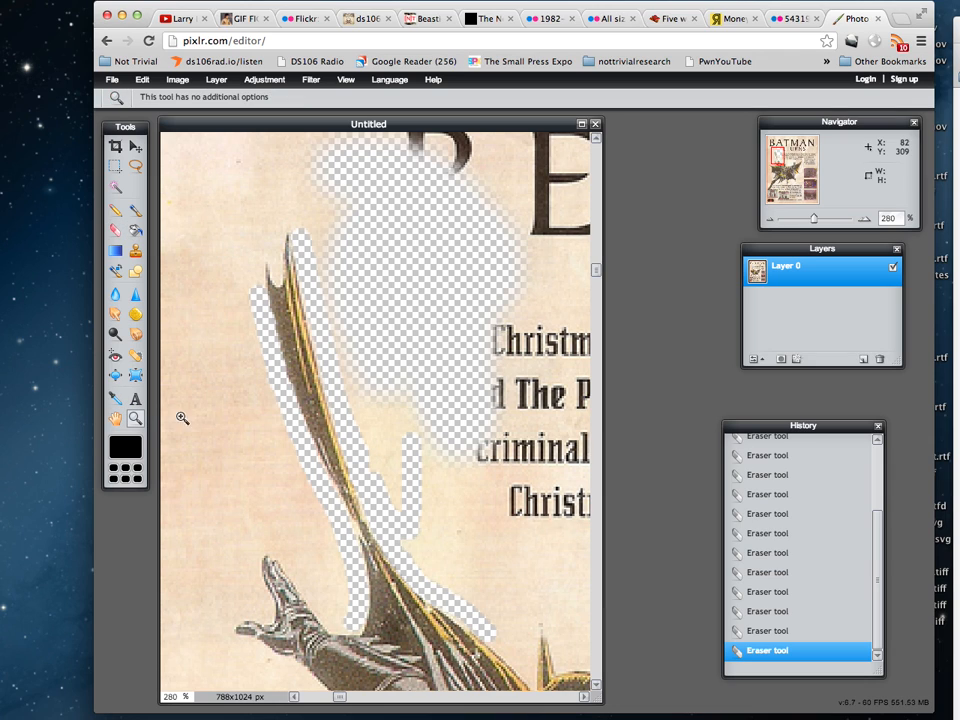
pyautogui.keyDown('alt'); pyautogui.click(250, 444); pyautogui.keyUp('alt')
pyautogui.keyDown('alt'); pyautogui.click(250, 444); pyautogui.keyUp('alt')
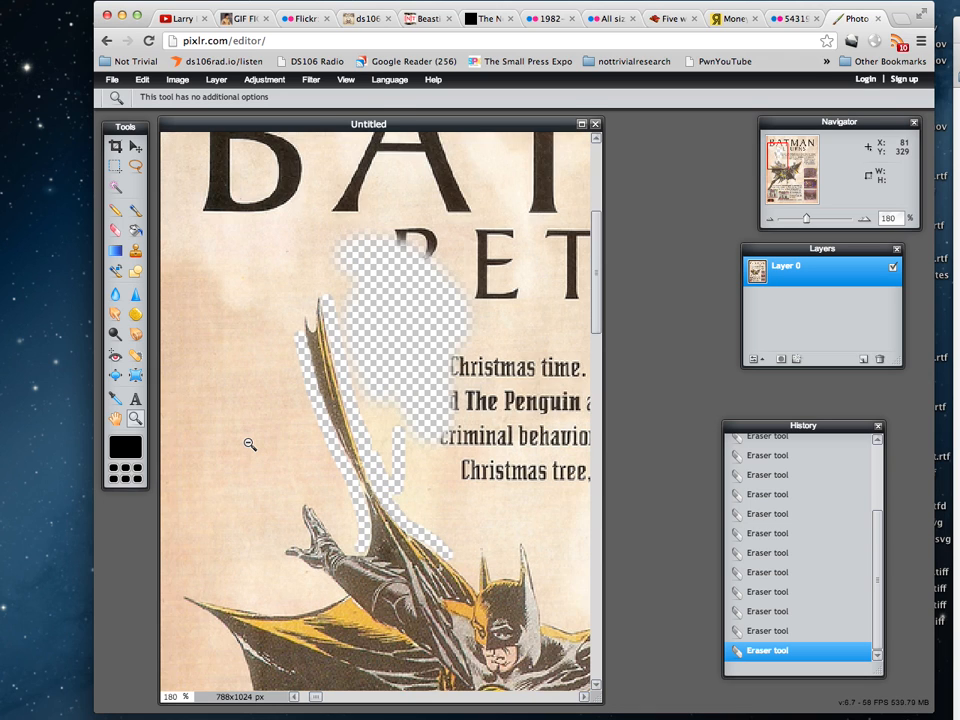
pyautogui.keyDown('alt'); pyautogui.click(332, 470); pyautogui.keyUp('alt')
pyautogui.keyDown('alt'); pyautogui.click(332, 470); pyautogui.keyUp('alt')
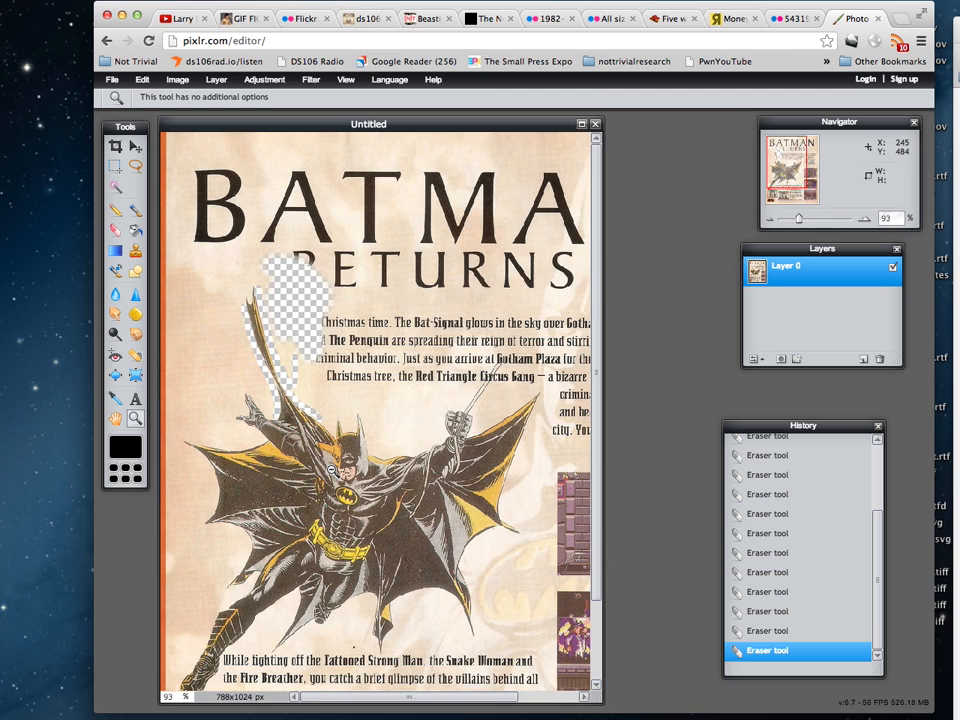
pyautogui.keyDown('alt'); pyautogui.click(251, 354); pyautogui.keyUp('alt')
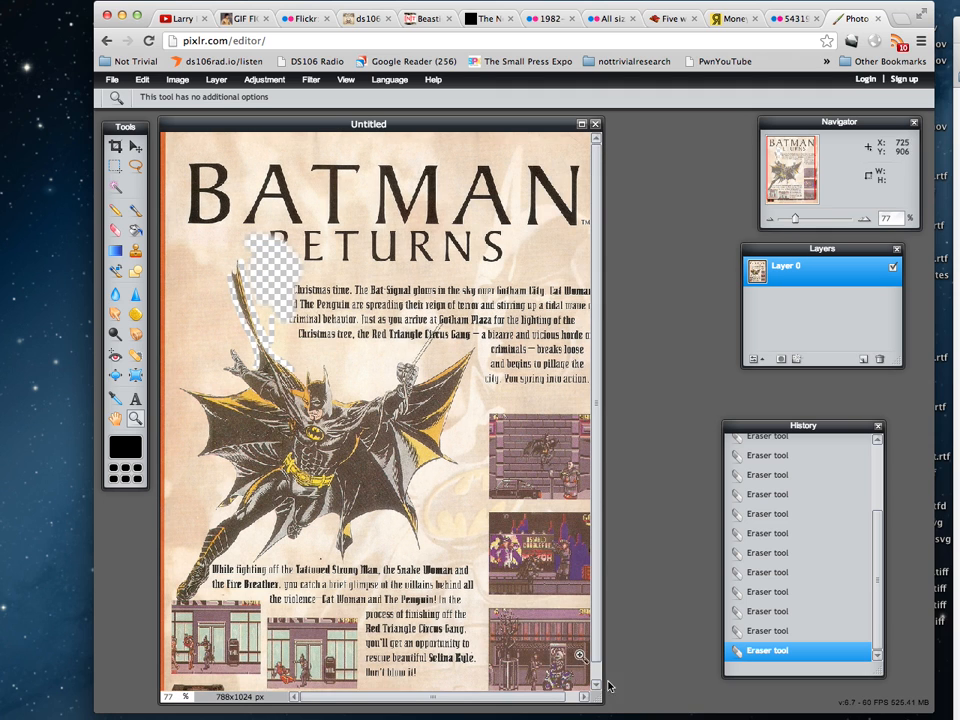
pyautogui.moveTo(596, 696); pyautogui.dragTo(622, 641)
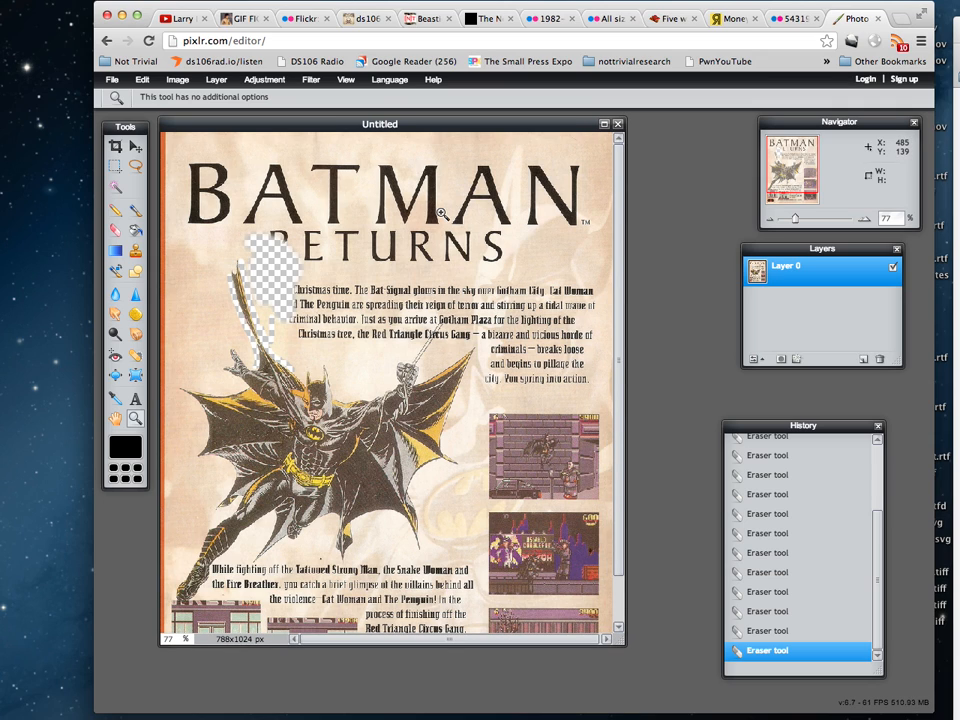
pyautogui.click(114, 148)
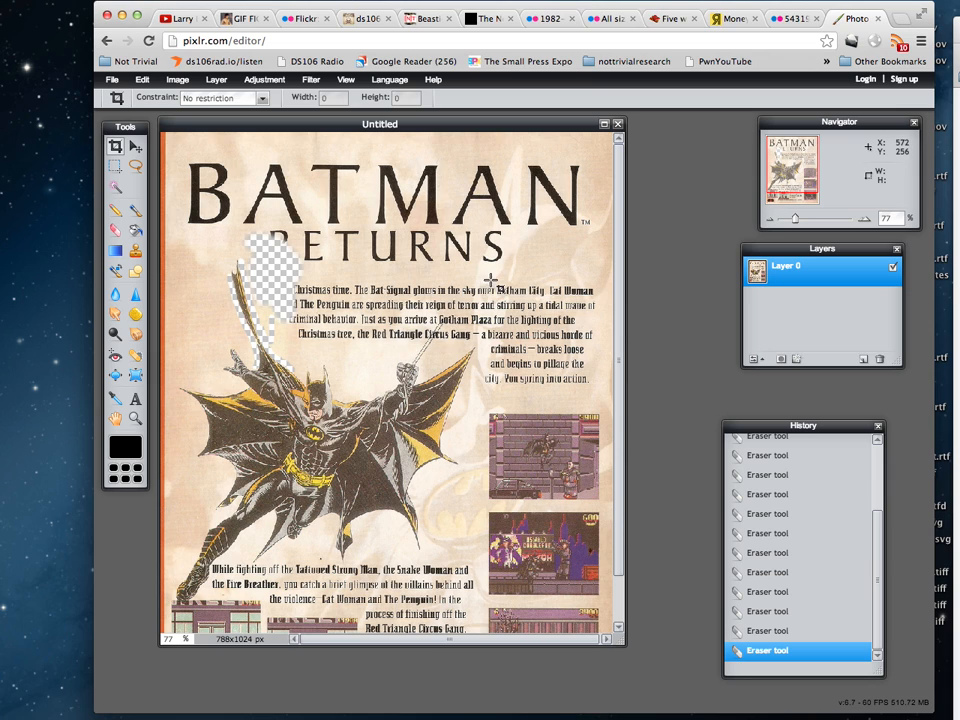
pyautogui.moveTo(527, 186); pyautogui.dragTo(156, 606)
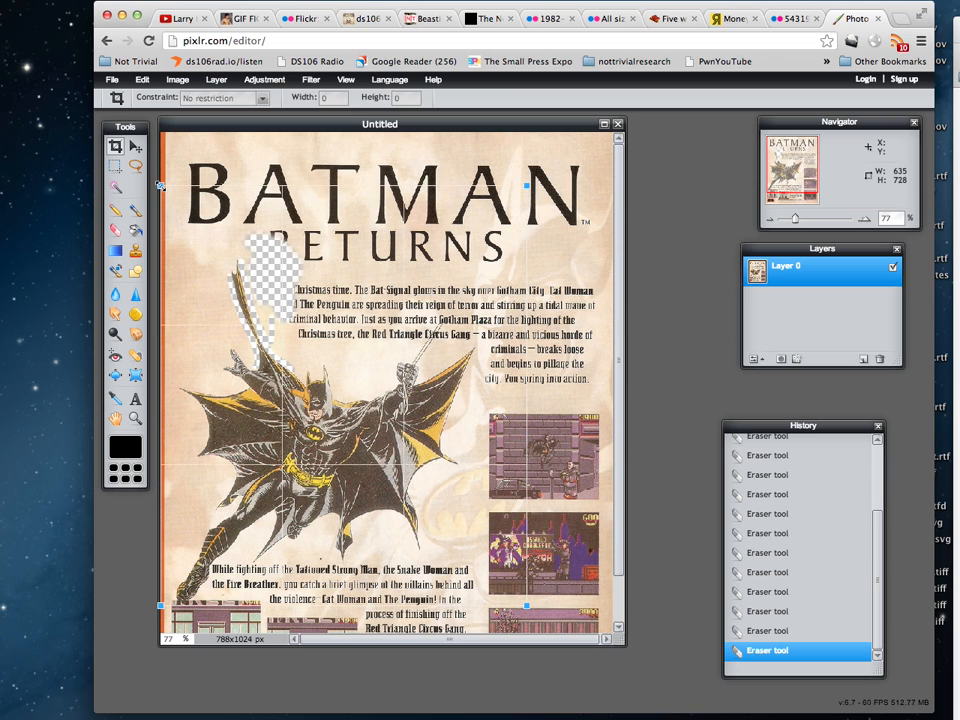
pyautogui.moveTo(160, 185); pyautogui.dragTo(163, 247)
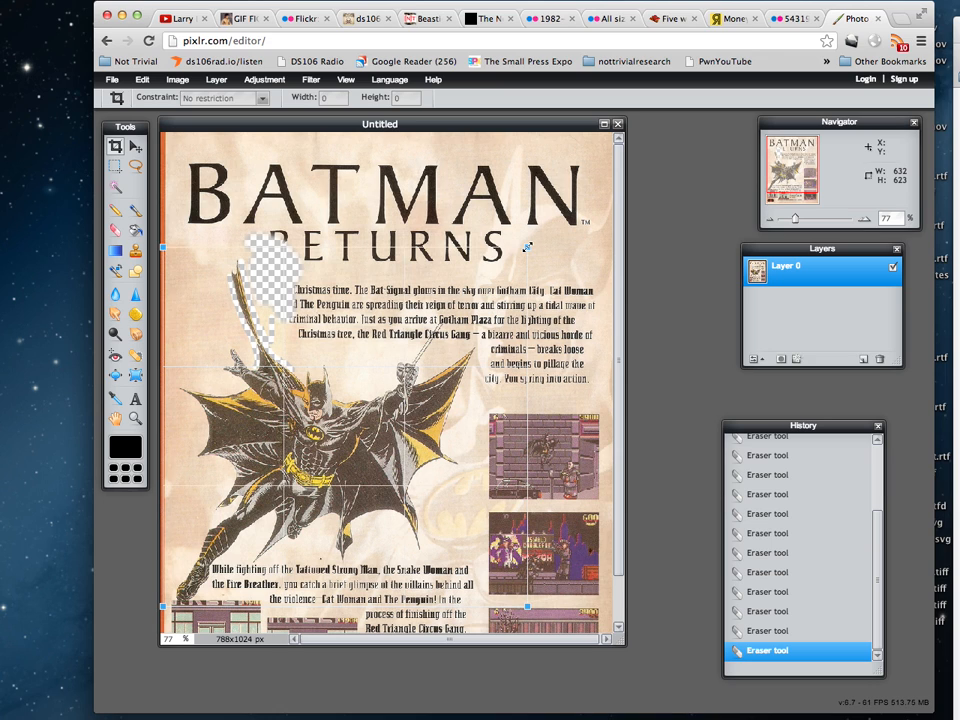
pyautogui.moveTo(527, 246); pyautogui.dragTo(489, 252)
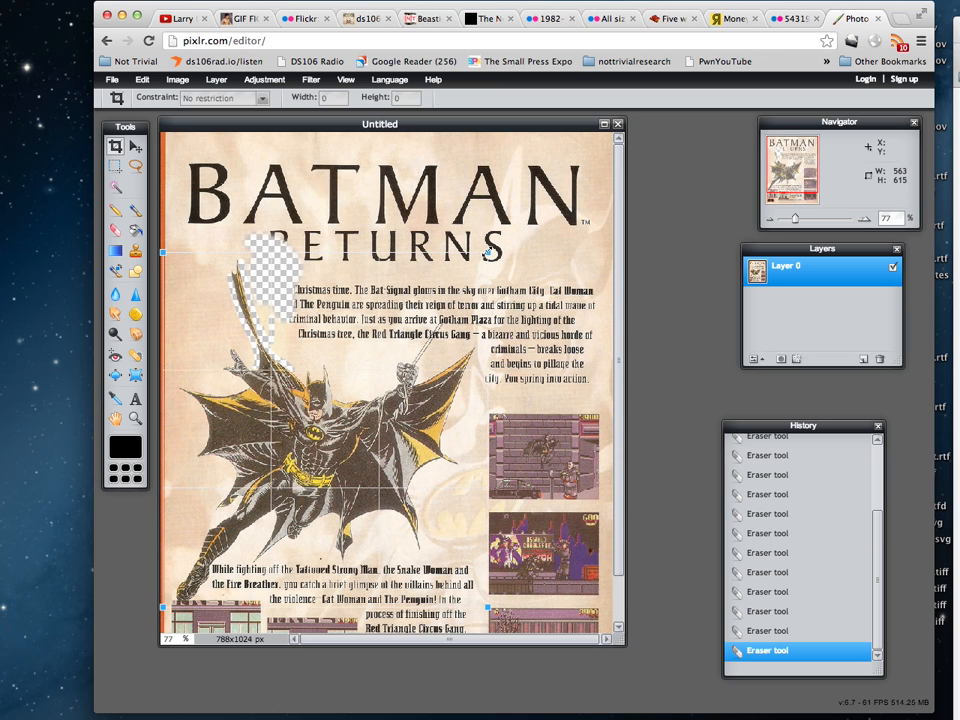
pyautogui.press('Return')
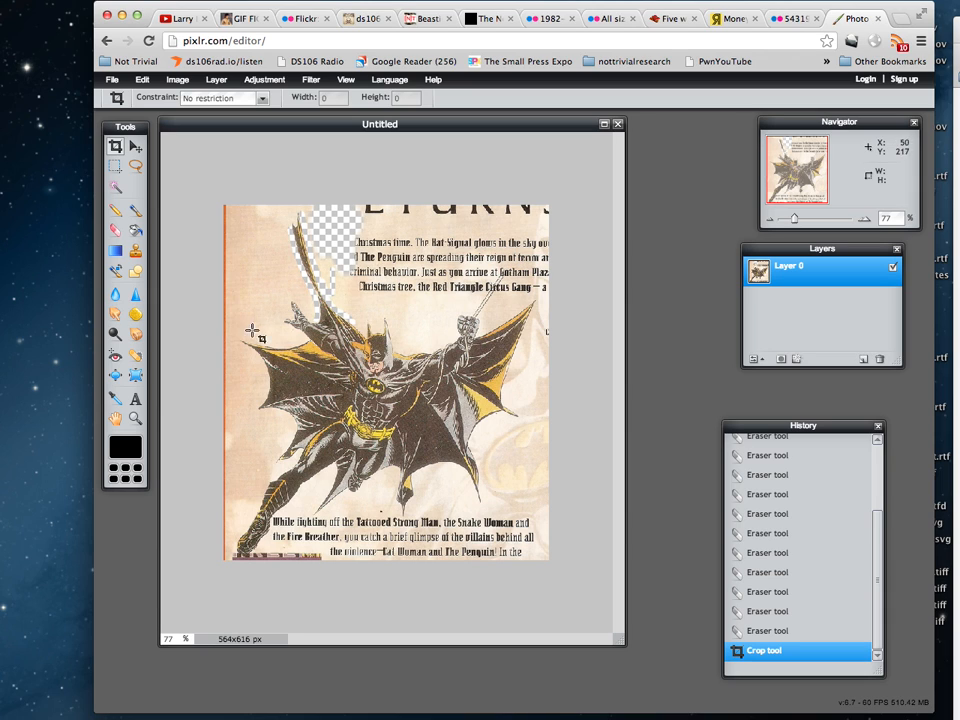
# - Enlarge the image window to fit the cropped figure, and resize the image to 1000 pixels wide with proportions constrained
pyautogui.press('z')
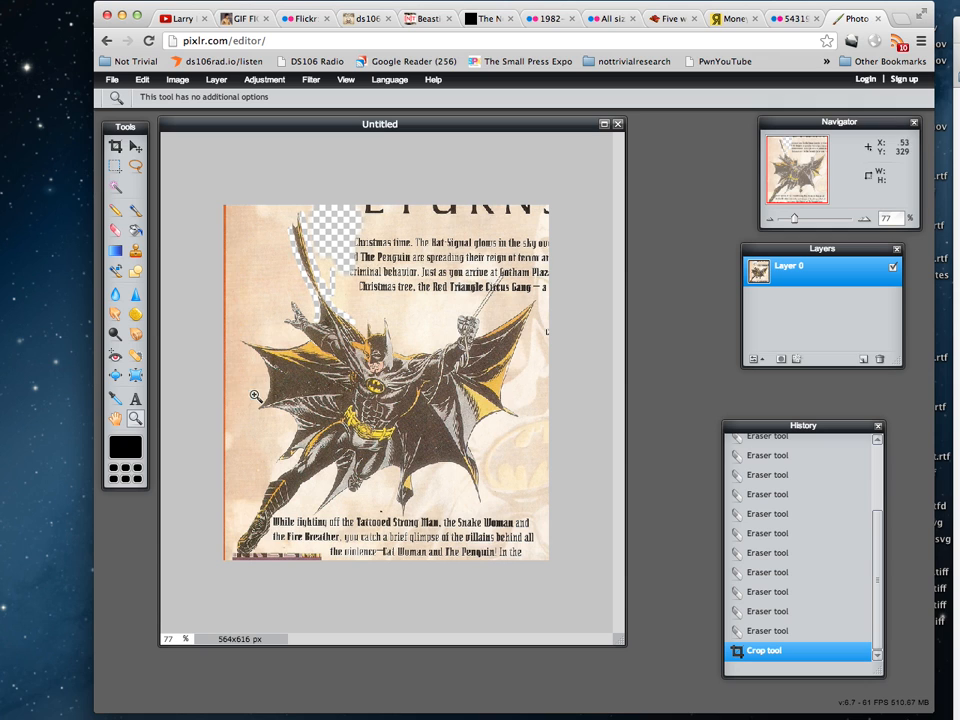
pyautogui.click(364, 385)
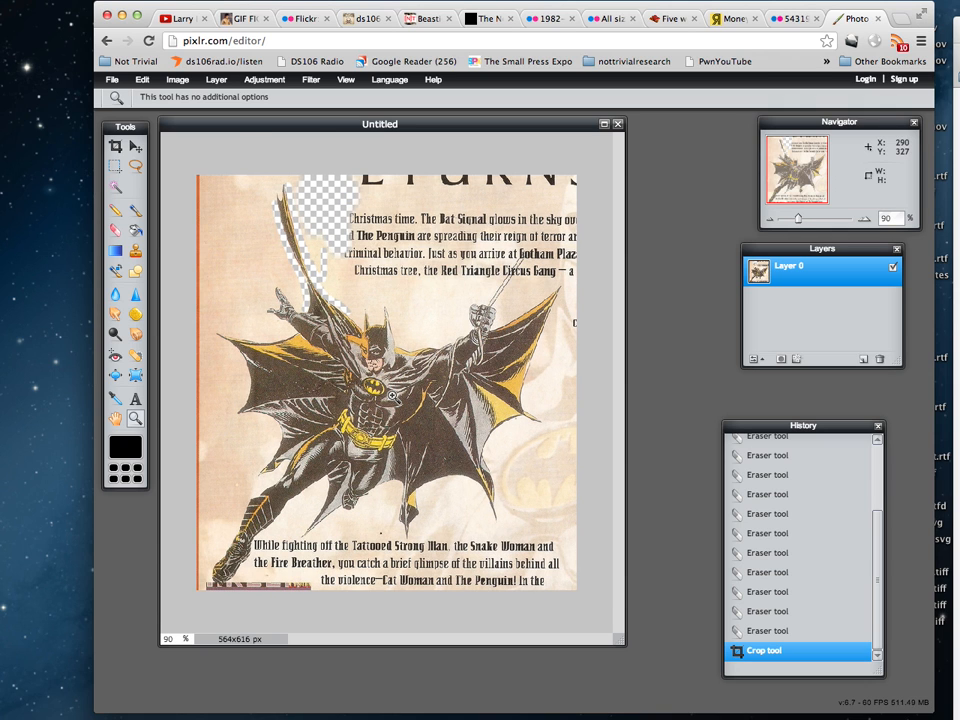
pyautogui.click(297, 299)
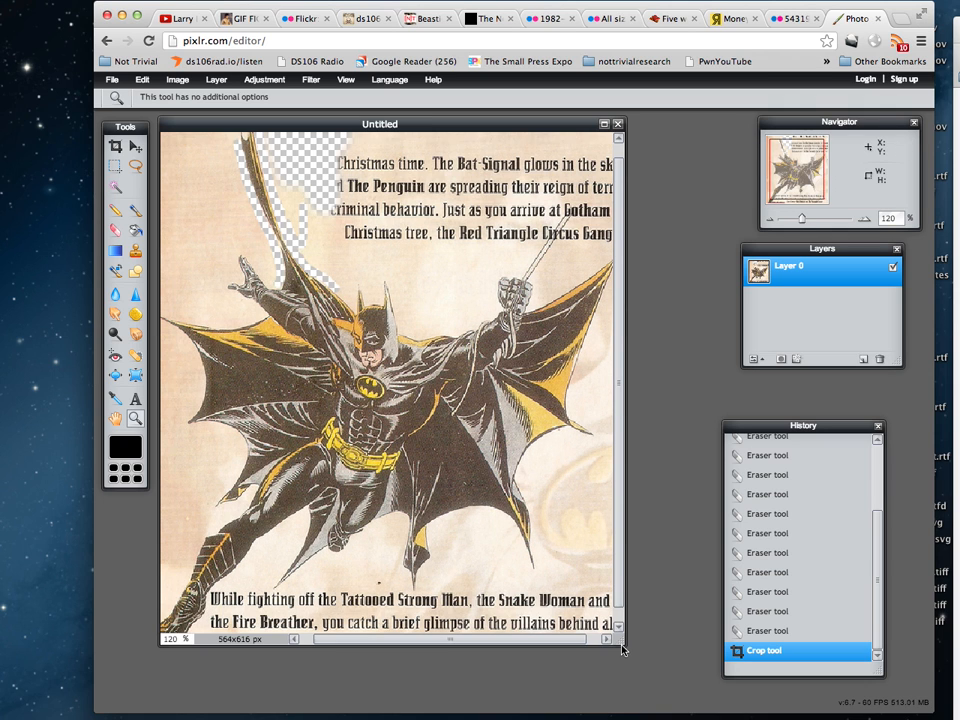
pyautogui.moveTo(618, 638); pyautogui.dragTo(719, 692)
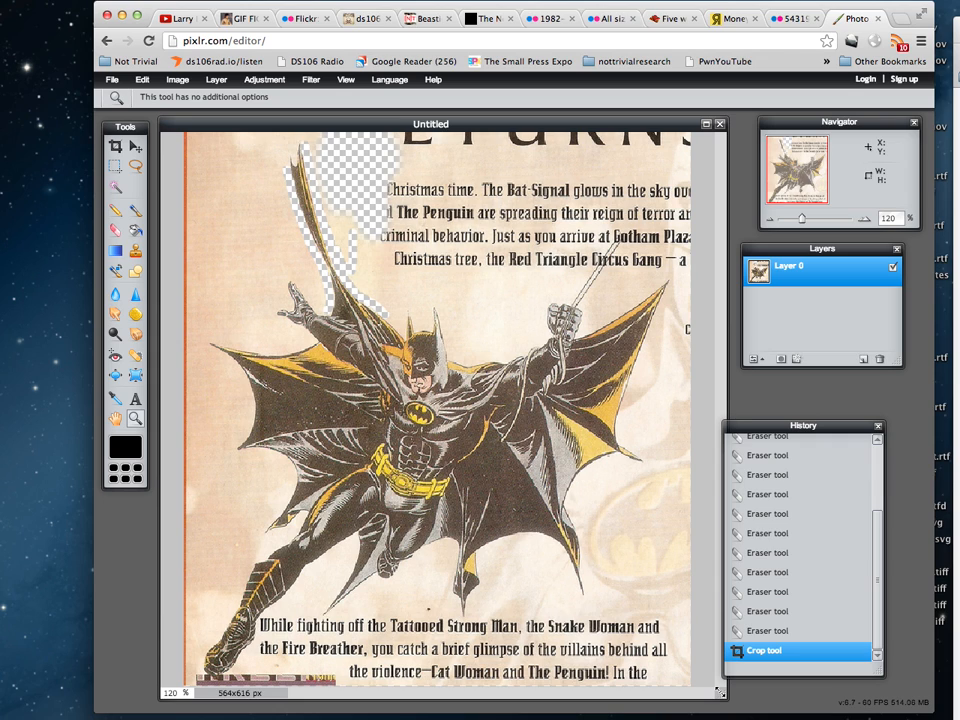
pyautogui.click(166, 80)
pyautogui.click(180, 98)
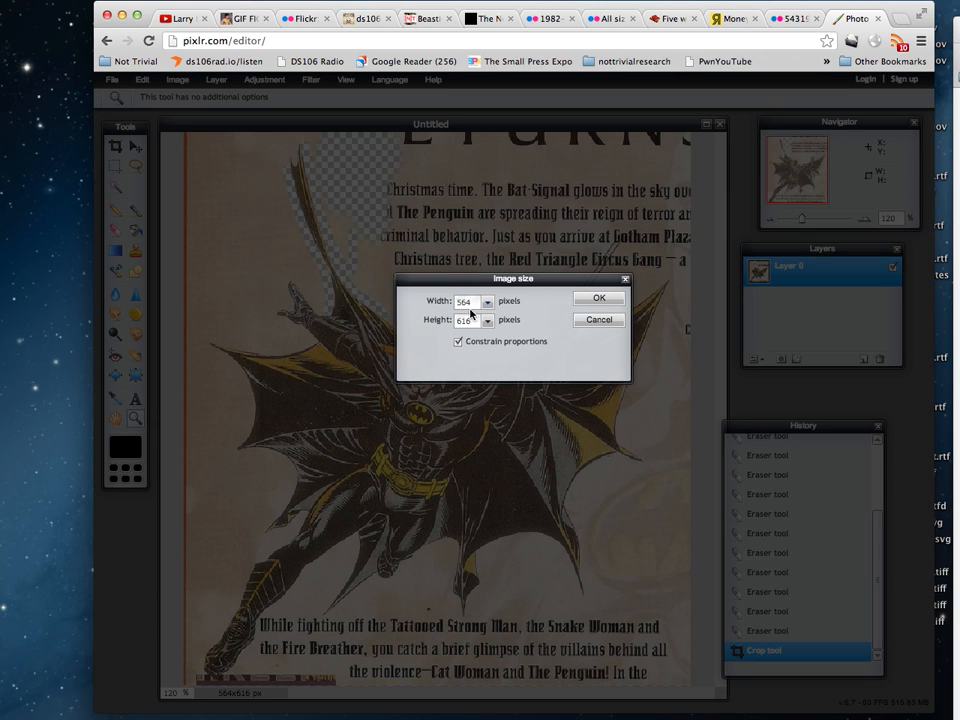
pyautogui.moveTo(476, 301); pyautogui.dragTo(435, 300)
pyautogui.write('1000')
pyautogui.click(600, 299)
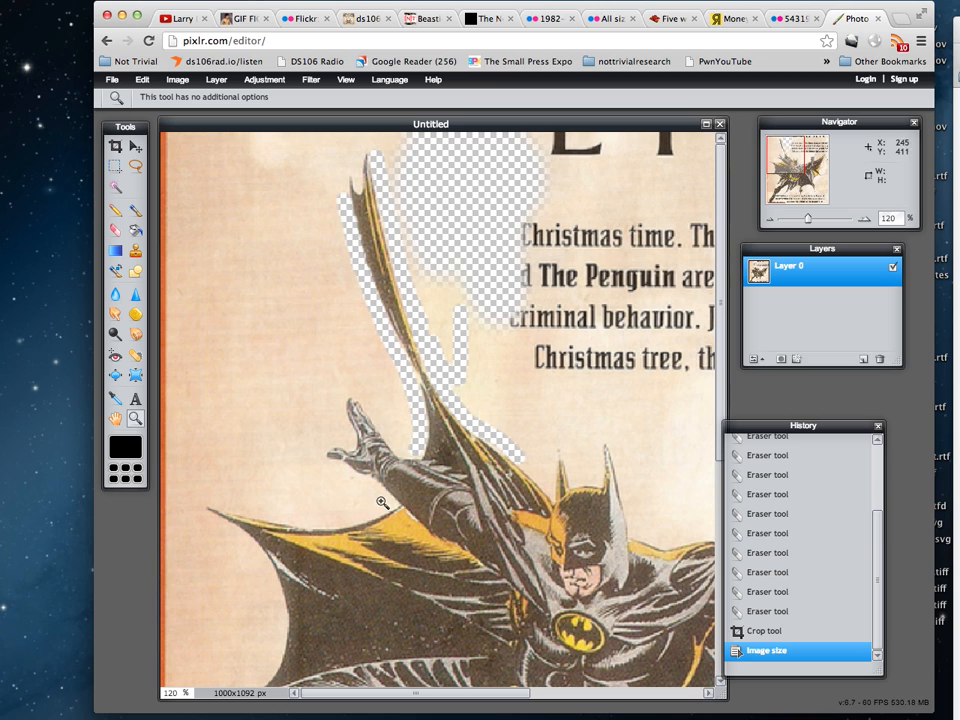
# - Examine the enlarged image close up near Batman's raised glove, and return to a view of the whole figure at 68%
pyautogui.click(274, 428)
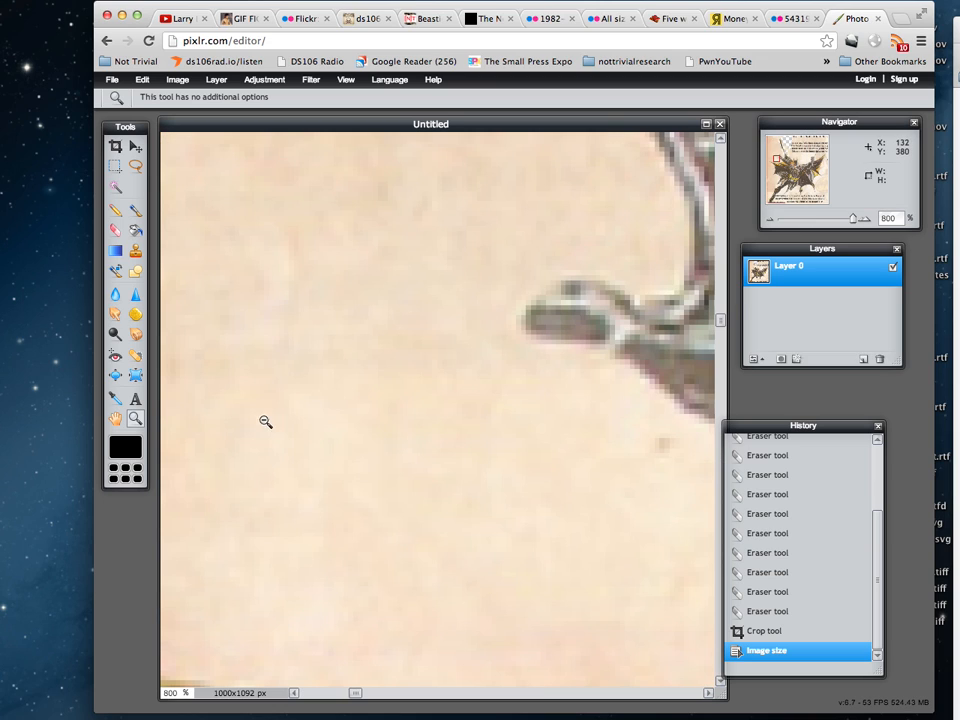
pyautogui.keyDown('alt'); pyautogui.click(406, 418); pyautogui.keyUp('alt')
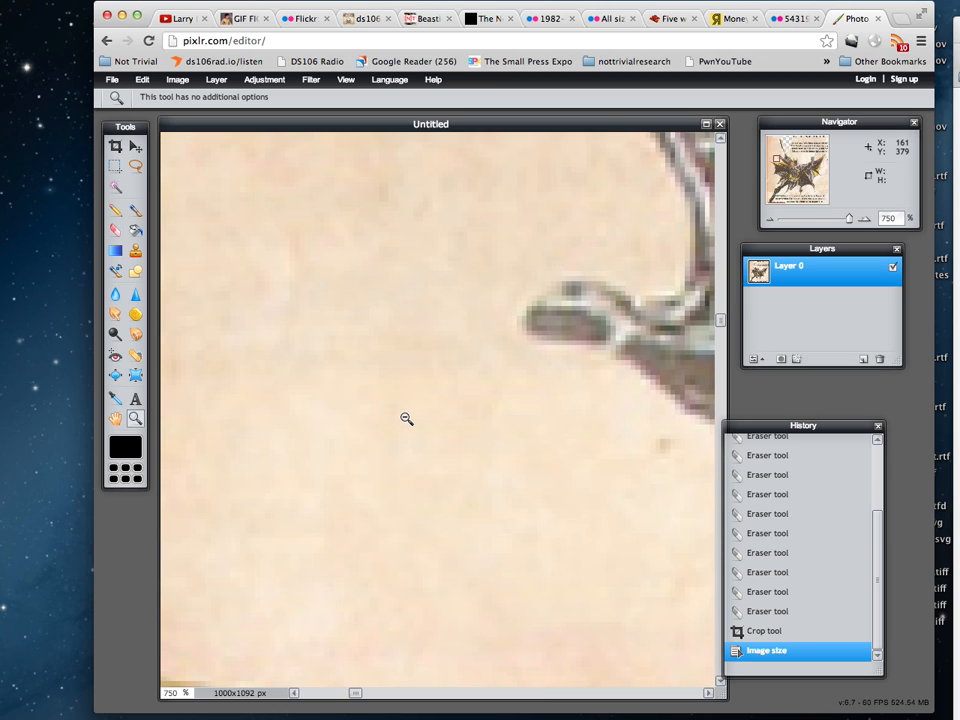
pyautogui.keyDown('alt'); pyautogui.click(558, 394); pyautogui.keyUp('alt')
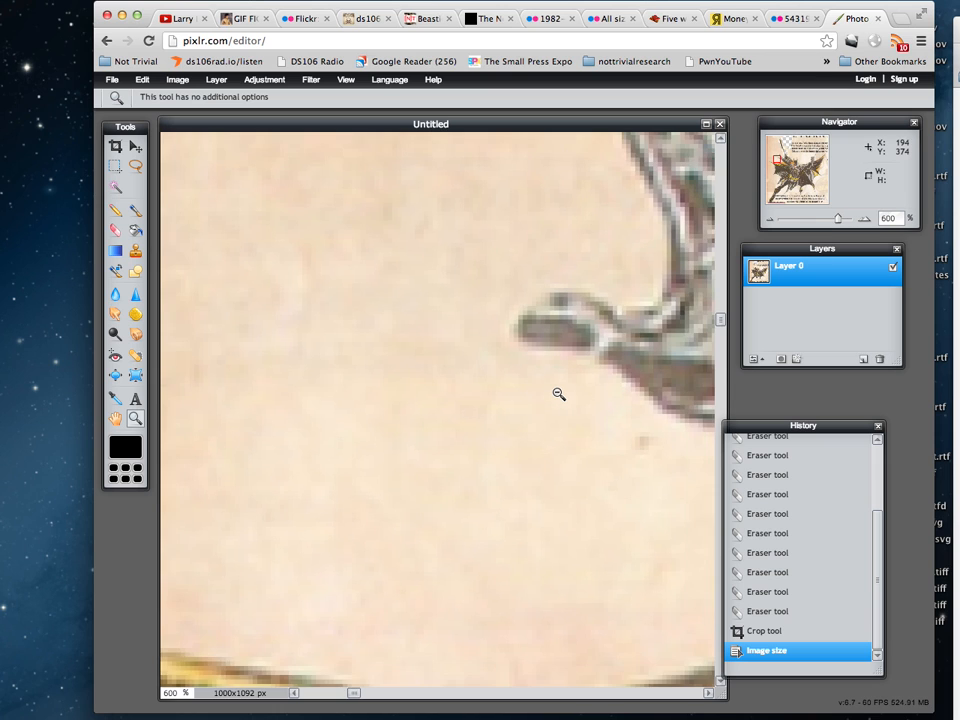
pyautogui.keyDown('alt'); pyautogui.click(558, 394); pyautogui.keyUp('alt')
pyautogui.keyDown('alt'); pyautogui.click(558, 394); pyautogui.keyUp('alt')
pyautogui.keyDown('alt'); pyautogui.click(558, 394); pyautogui.keyUp('alt')
pyautogui.keyDown('alt'); pyautogui.click(558, 394); pyautogui.keyUp('alt')
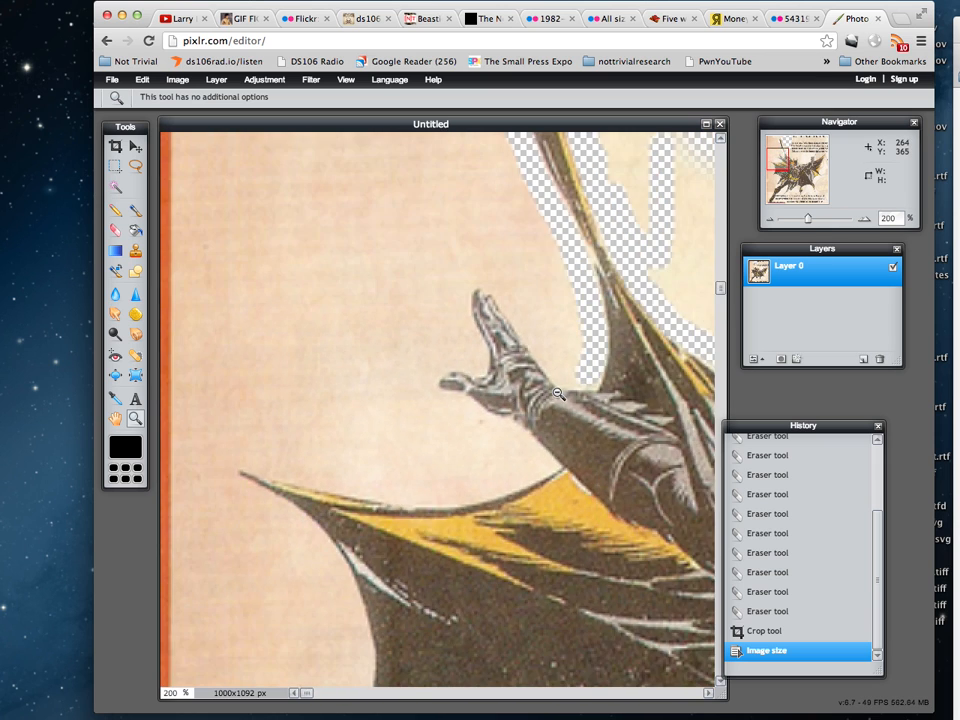
pyautogui.keyDown('alt'); pyautogui.click(558, 394); pyautogui.keyUp('alt')
pyautogui.keyDown('alt'); pyautogui.click(558, 394); pyautogui.keyUp('alt')
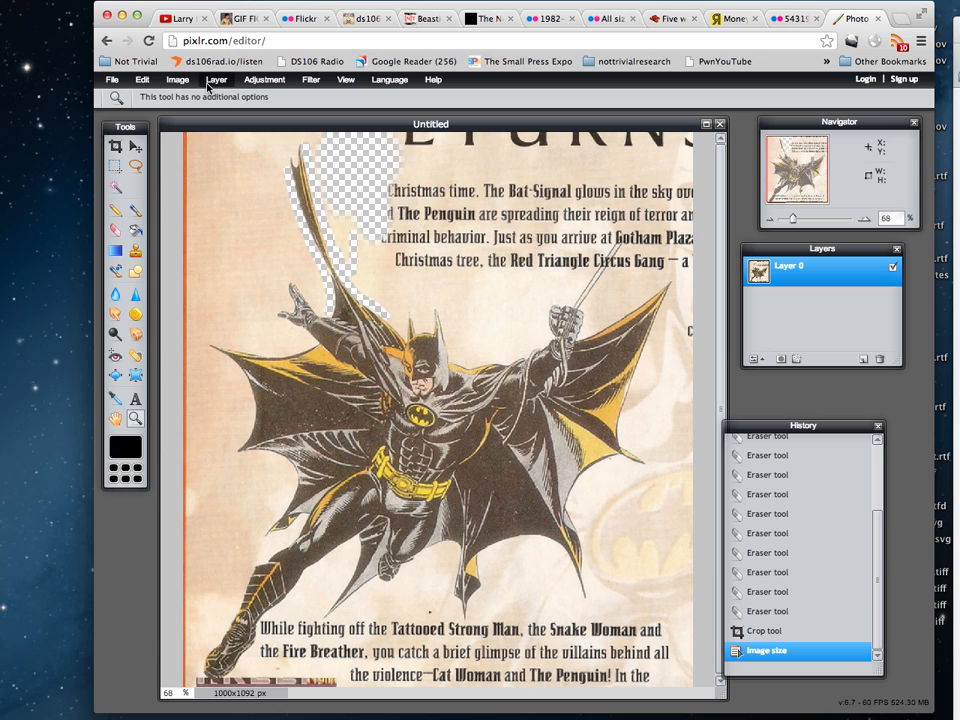
# - Apply a Curves adjustment that moves the black point inward about a quarter, the white point slightly inward, and lowers the midtones a little
pyautogui.click(262, 80)
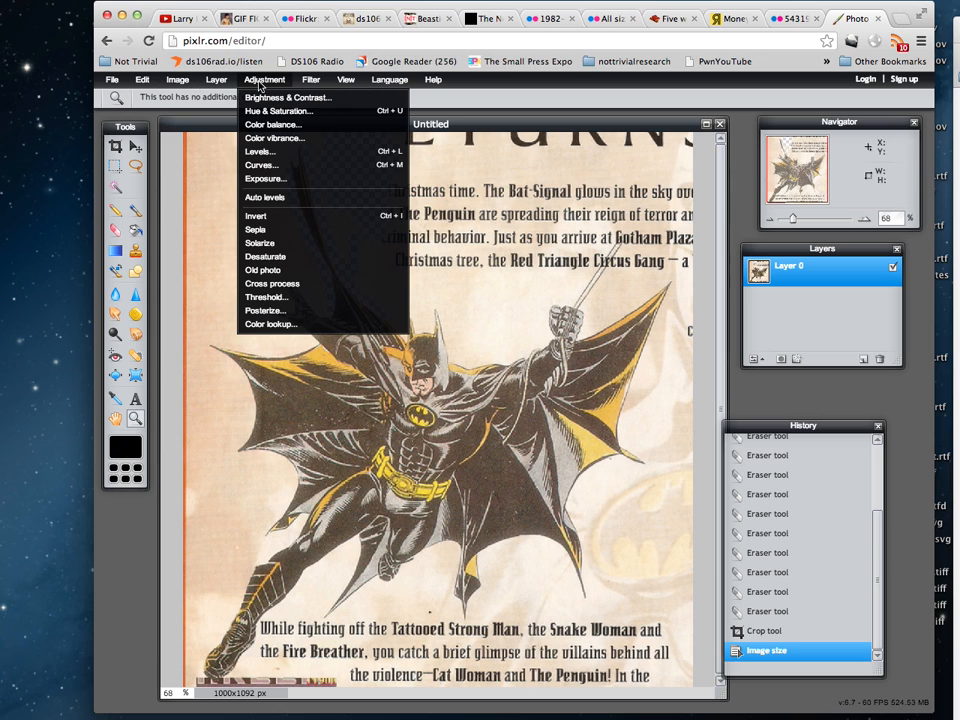
pyautogui.click(259, 166)
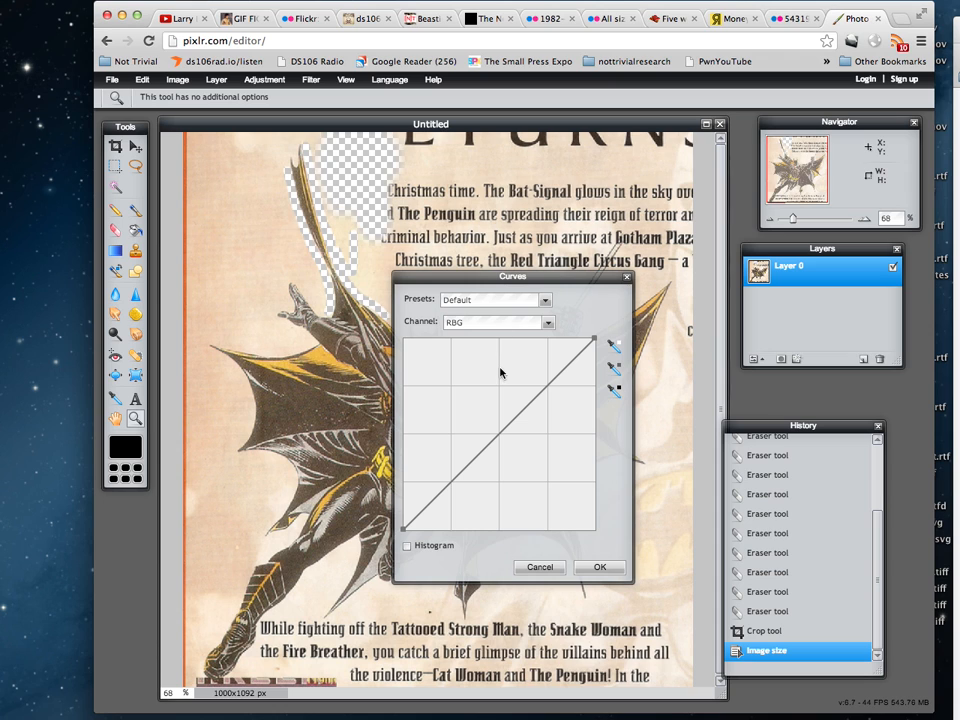
pyautogui.moveTo(546, 279); pyautogui.dragTo(766, 290)
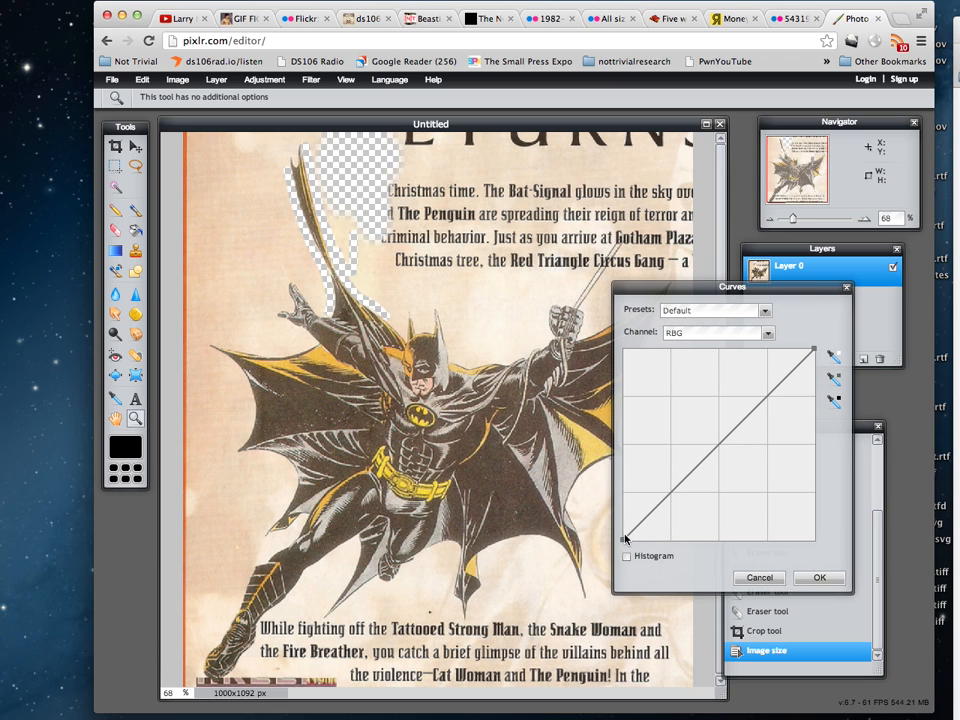
pyautogui.moveTo(623, 541); pyautogui.dragTo(637, 545)
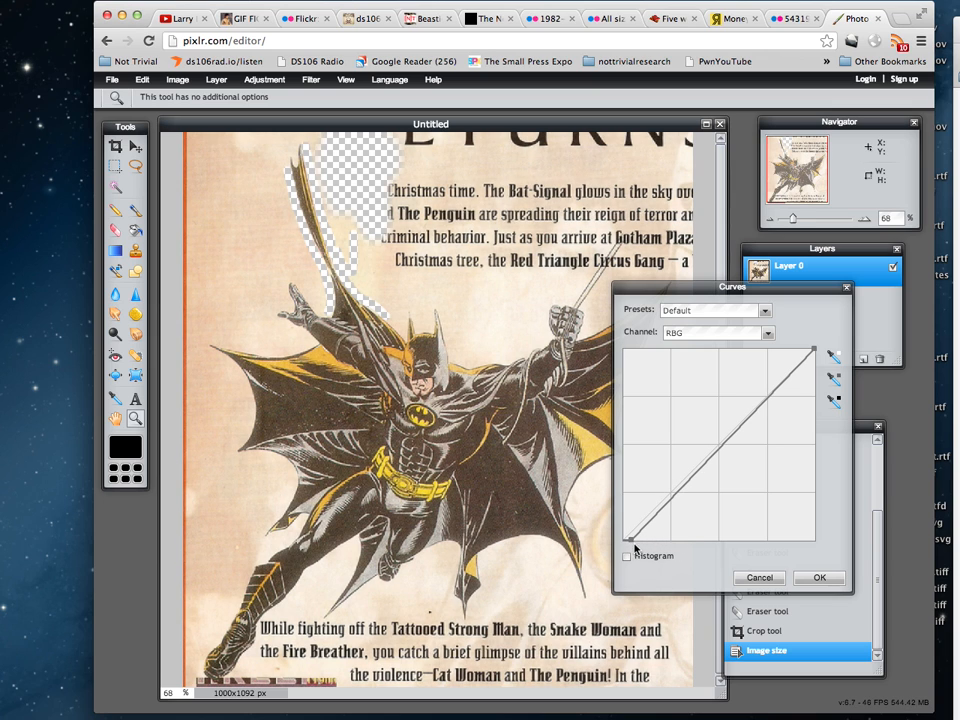
pyautogui.moveTo(631, 543); pyautogui.dragTo(680, 543)
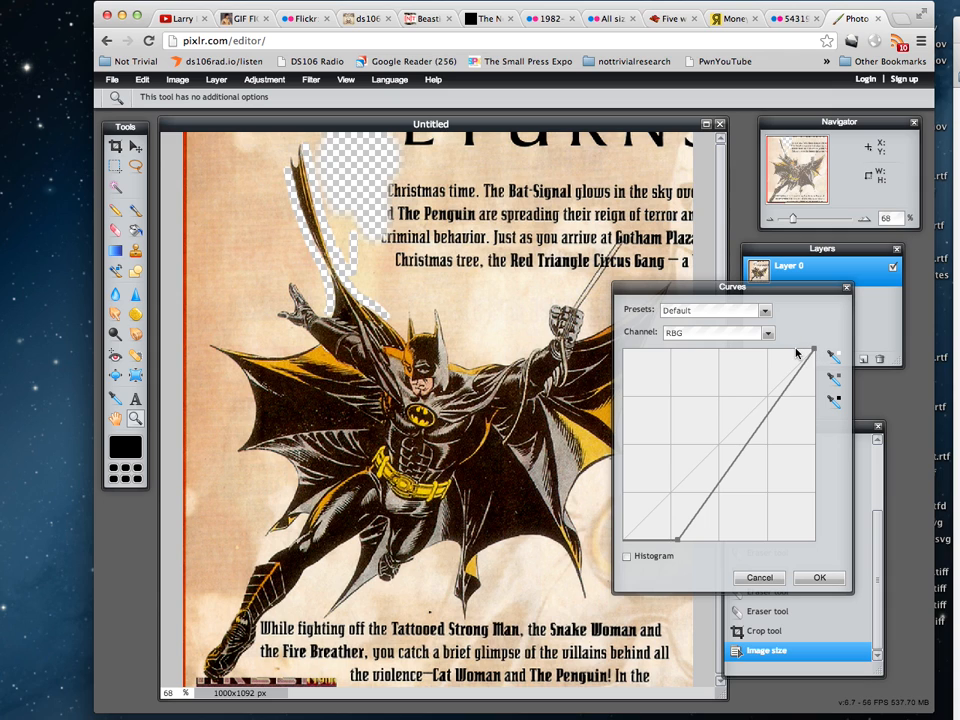
pyautogui.moveTo(812, 352); pyautogui.dragTo(800, 349)
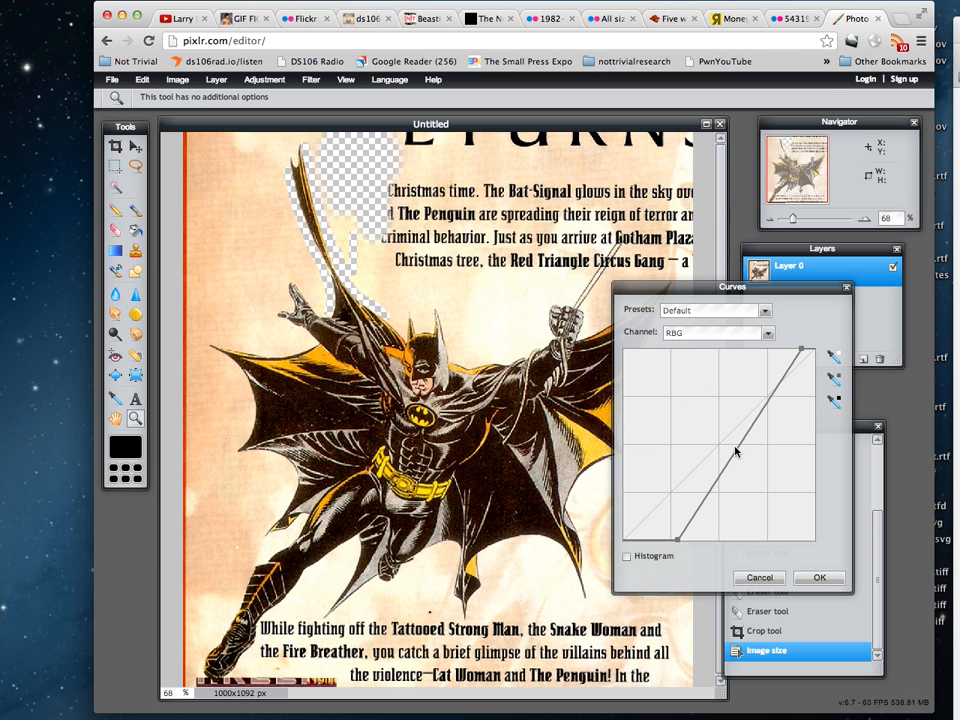
pyautogui.moveTo(737, 452)
pyautogui.mouseDown()
pyautogui.moveTo(724, 439)
pyautogui.moveTo(745, 457)
pyautogui.mouseUp()
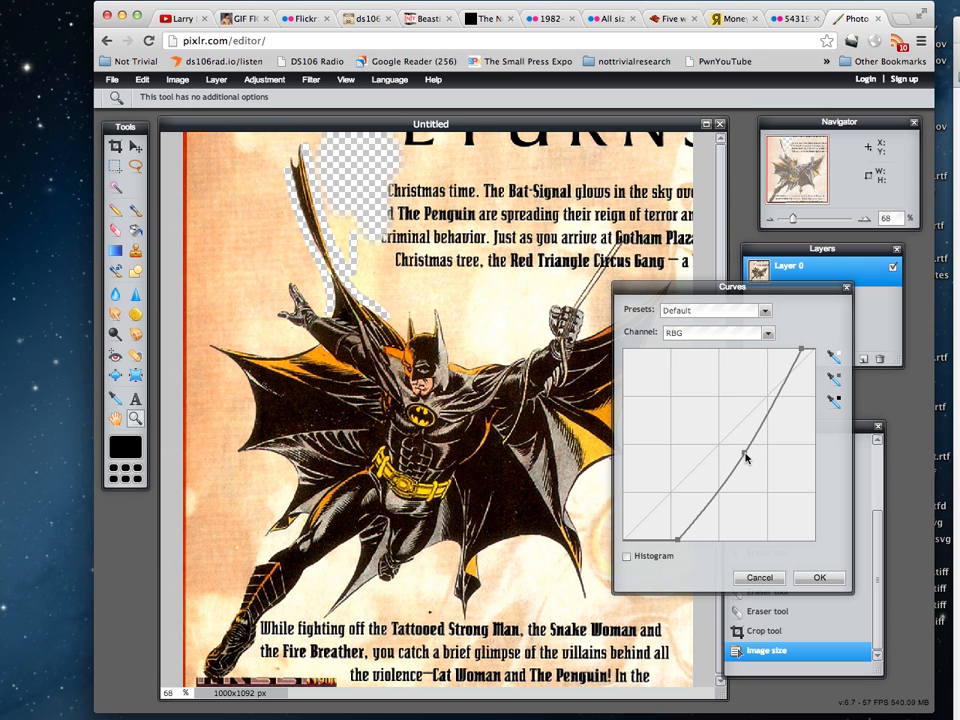
pyautogui.click(821, 578)
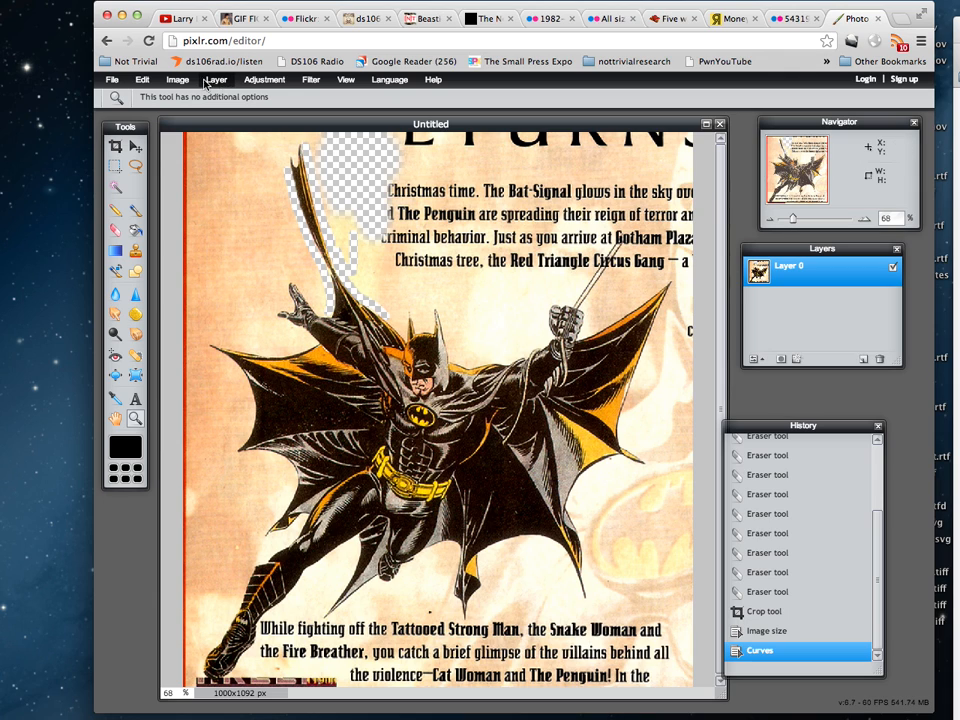
# - Adjust the image's colors with Hue & Saturation, setting hue to 11 and saturation to 13
pyautogui.click(262, 84)
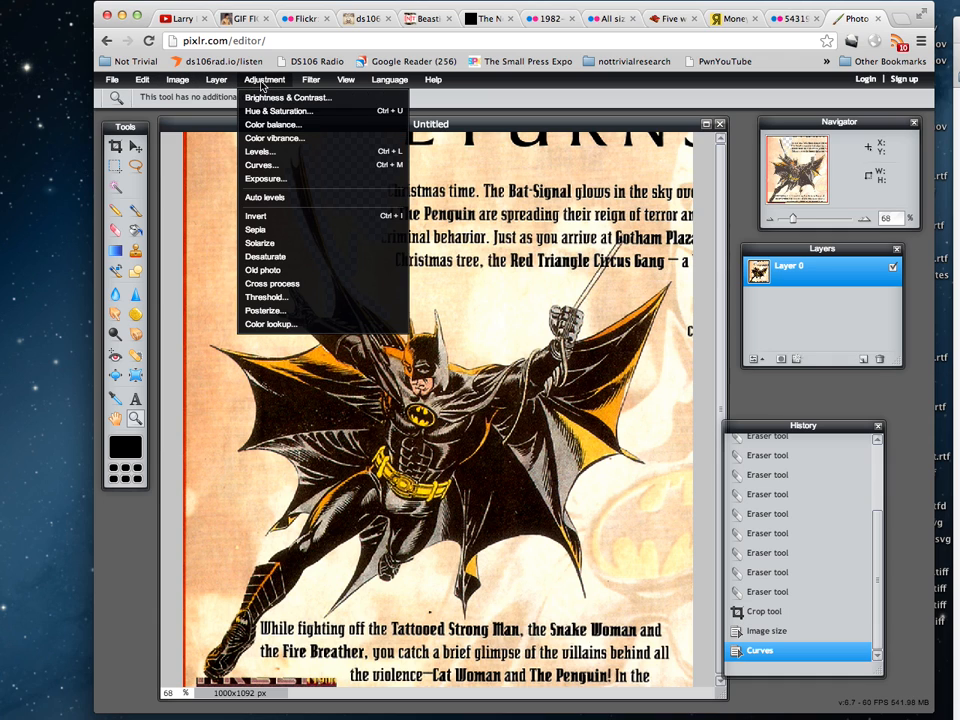
pyautogui.click(282, 111)
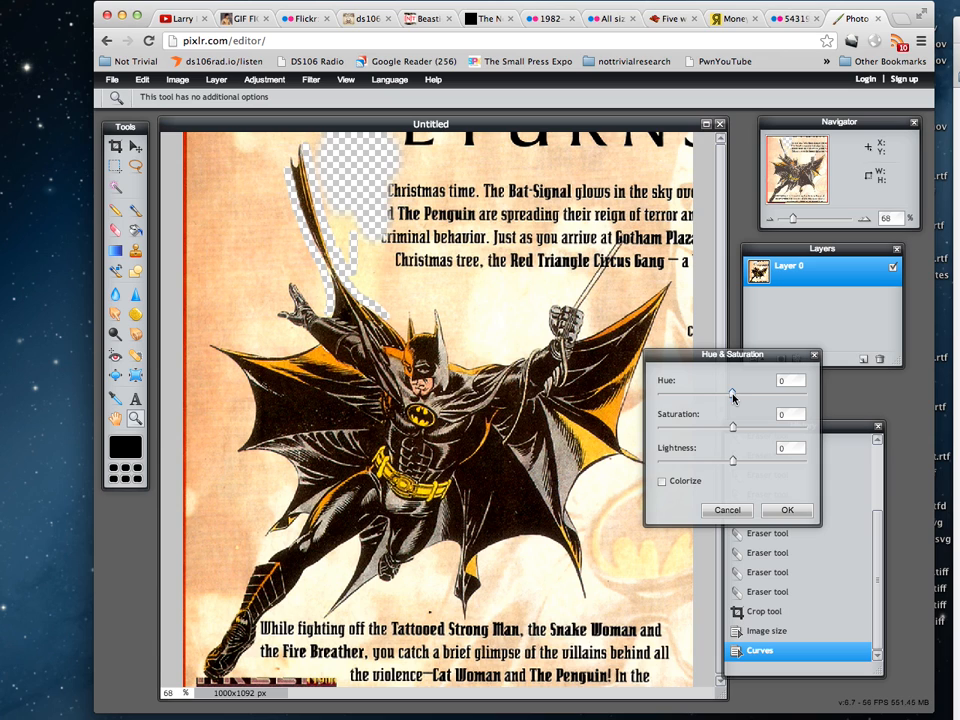
pyautogui.moveTo(733, 398); pyautogui.dragTo(742, 428)
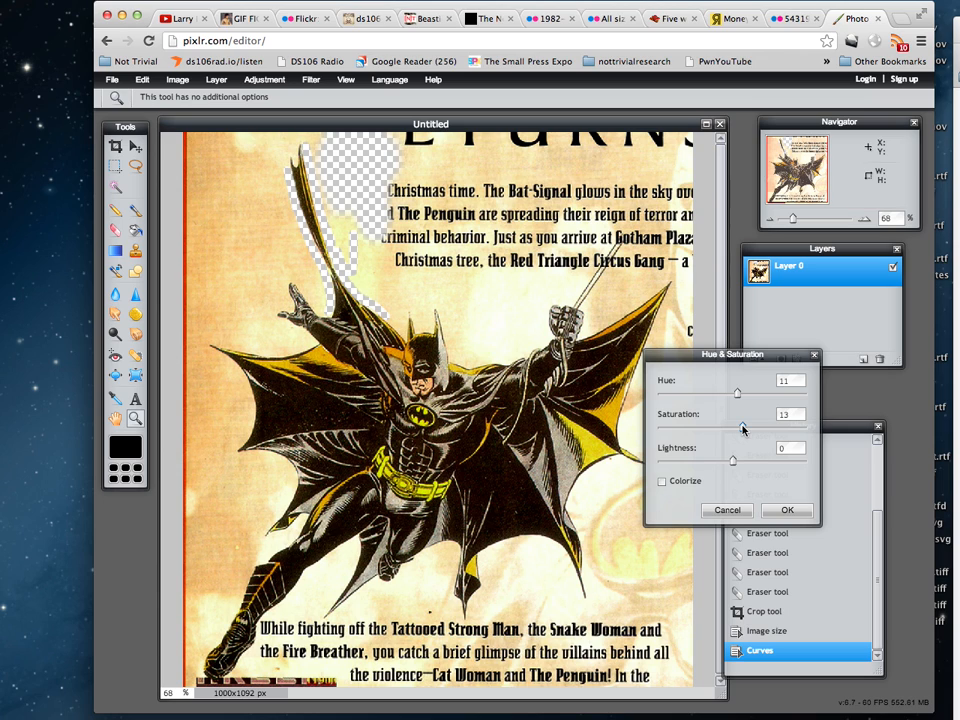
pyautogui.click(788, 511)
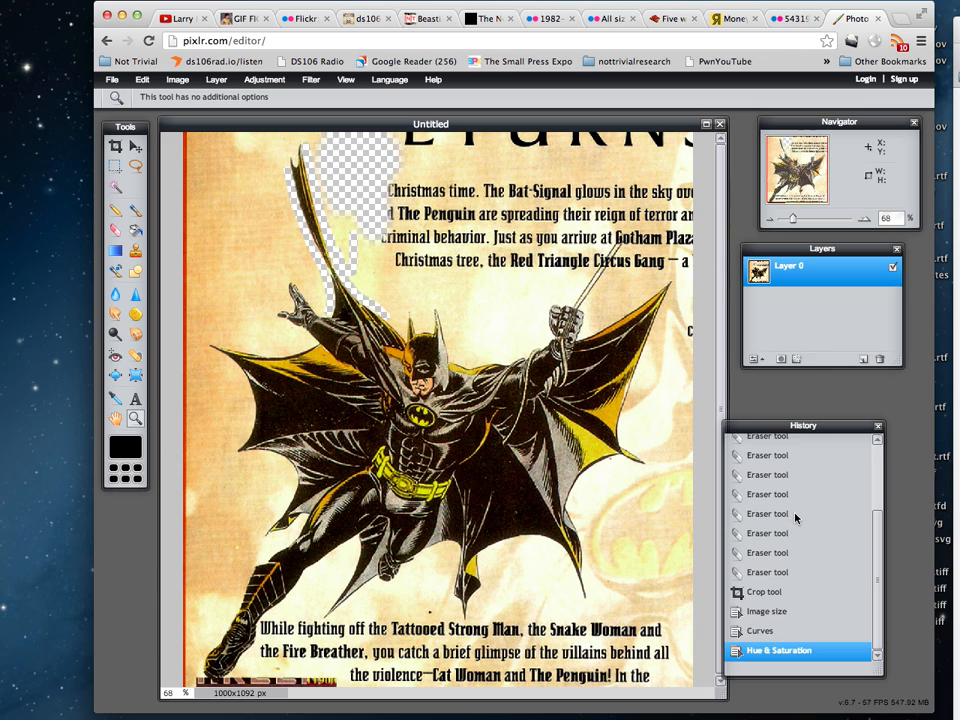
# - Sharpen the image with an Unsharp mask, raising the amount and radius slightly above their defaults and keeping the threshold at 15
pyautogui.click(266, 81)
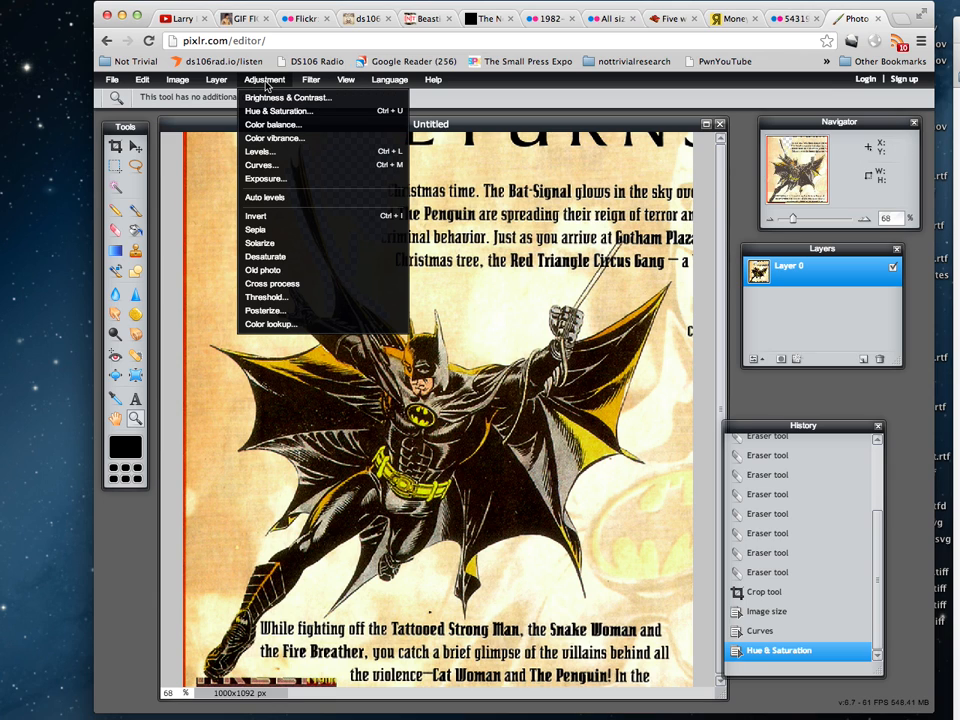
pyautogui.moveTo(319, 84)
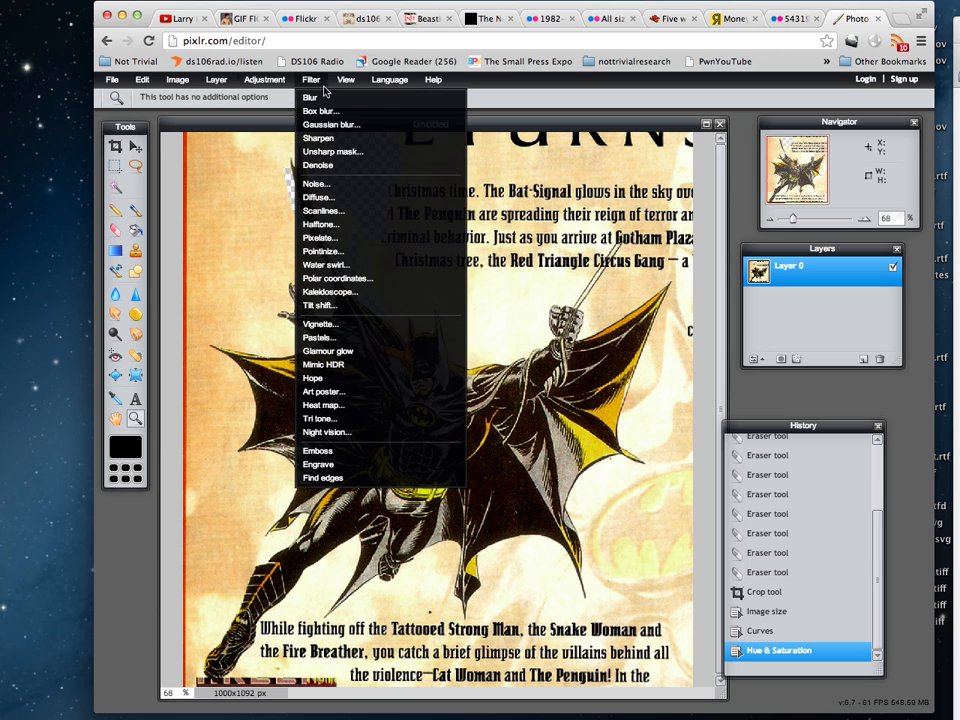
pyautogui.click(321, 152)
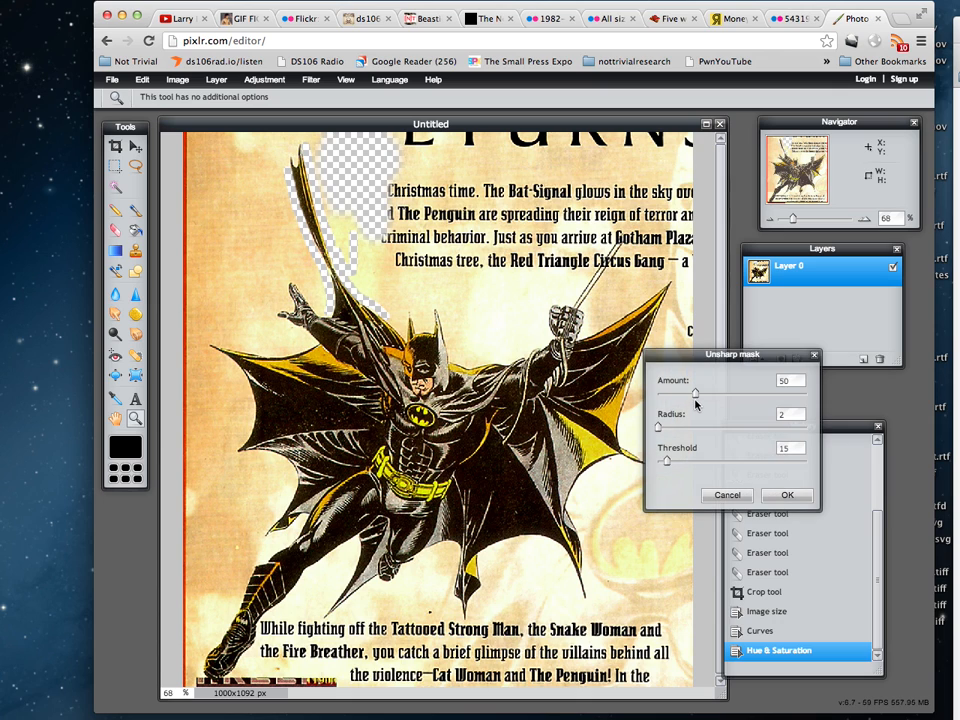
pyautogui.moveTo(697, 398); pyautogui.dragTo(713, 398)
pyautogui.moveTo(660, 428); pyautogui.dragTo(678, 428)
pyautogui.click(788, 496)
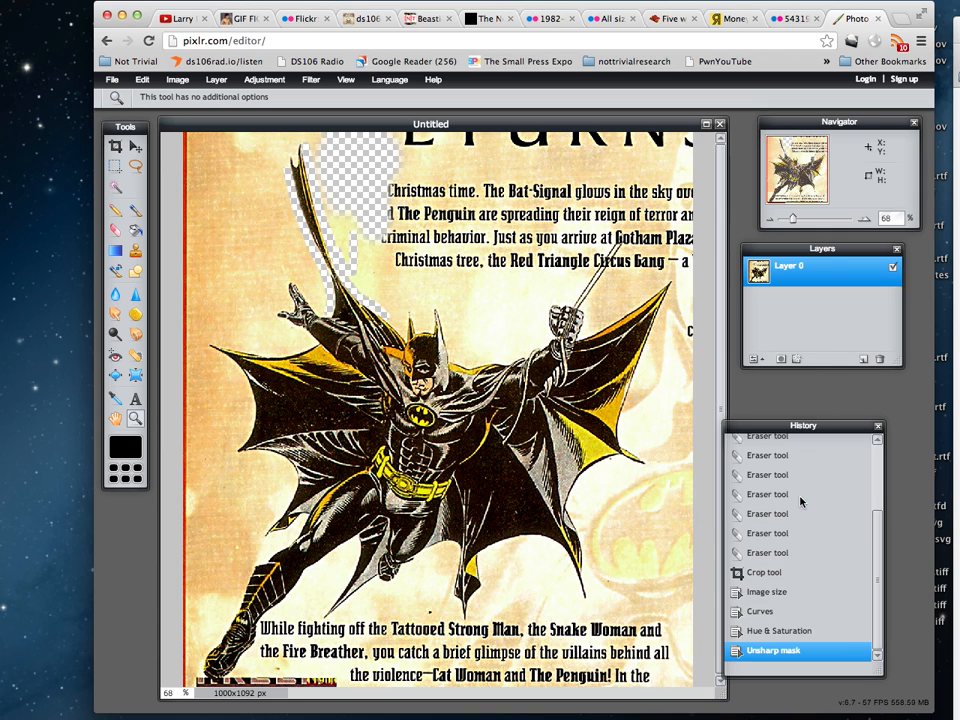
# - Compare the image before and after the Unsharp mask by switching between the two history states, ending on the sharpened version
pyautogui.click(785, 631)
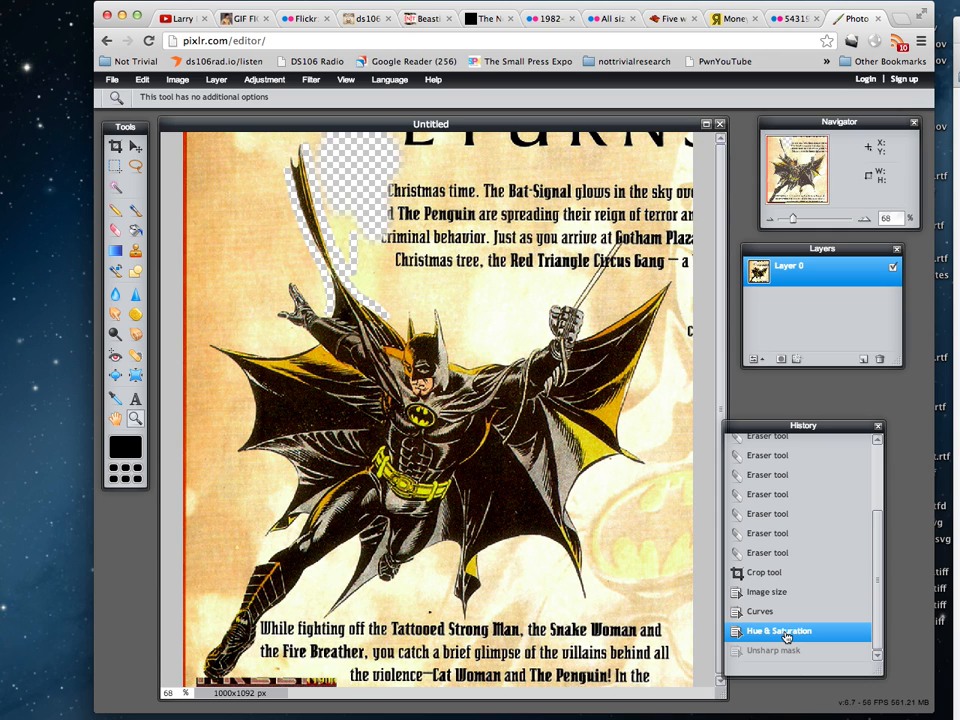
pyautogui.click(786, 652)
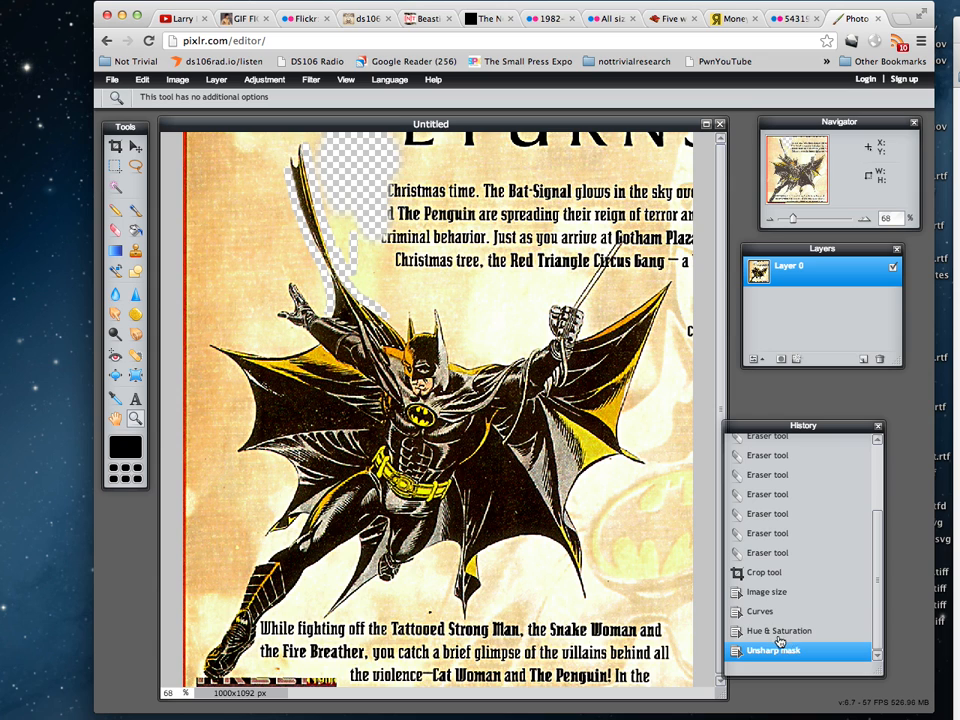
pyautogui.click(780, 635)
pyautogui.click(778, 654)
pyautogui.click(772, 633)
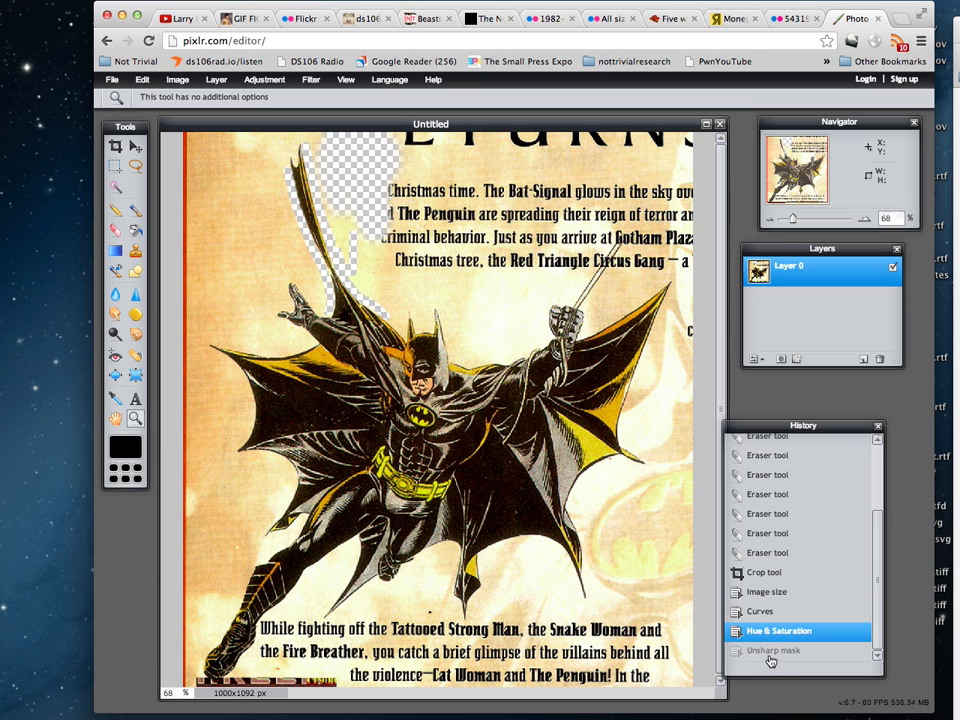
pyautogui.click(768, 653)
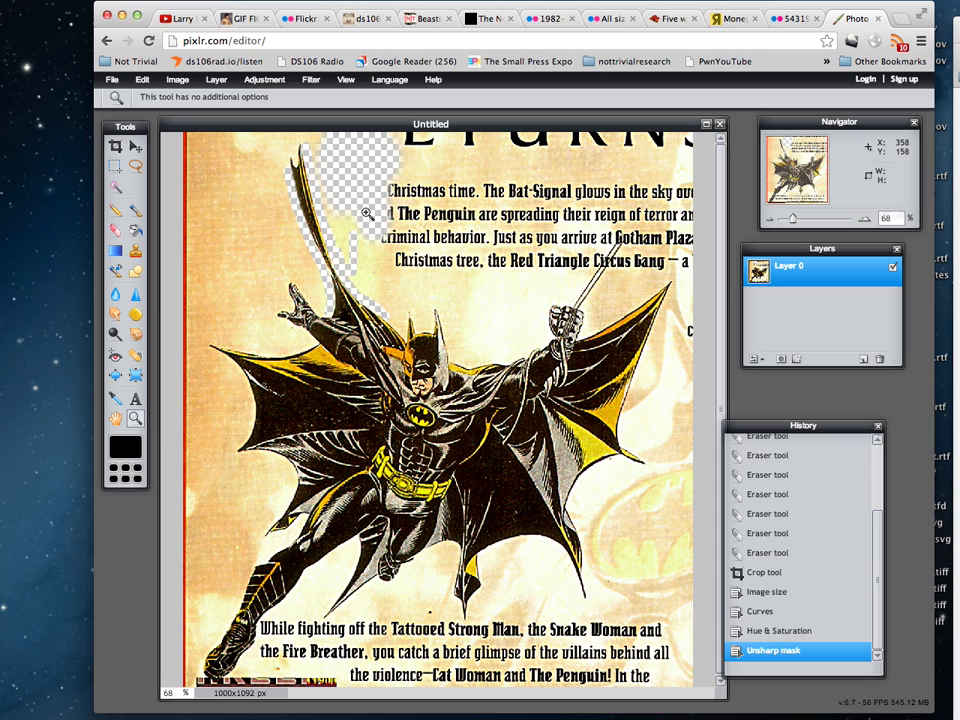
# - Start saving the image to the computer in the transparent, full-quality PNG format
pyautogui.click(112, 82)
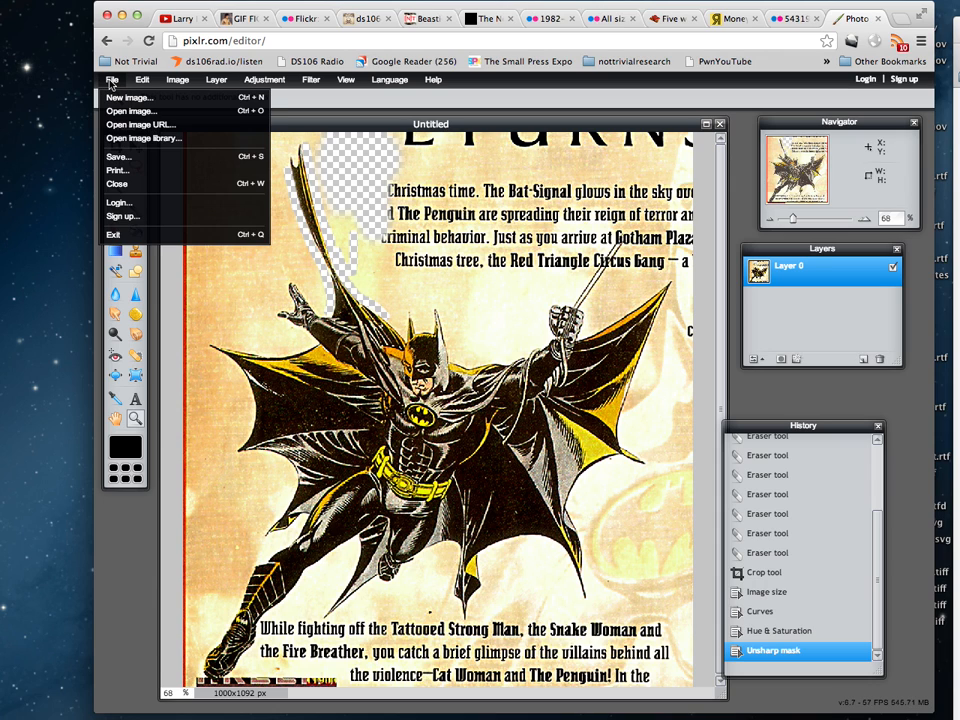
pyautogui.click(120, 157)
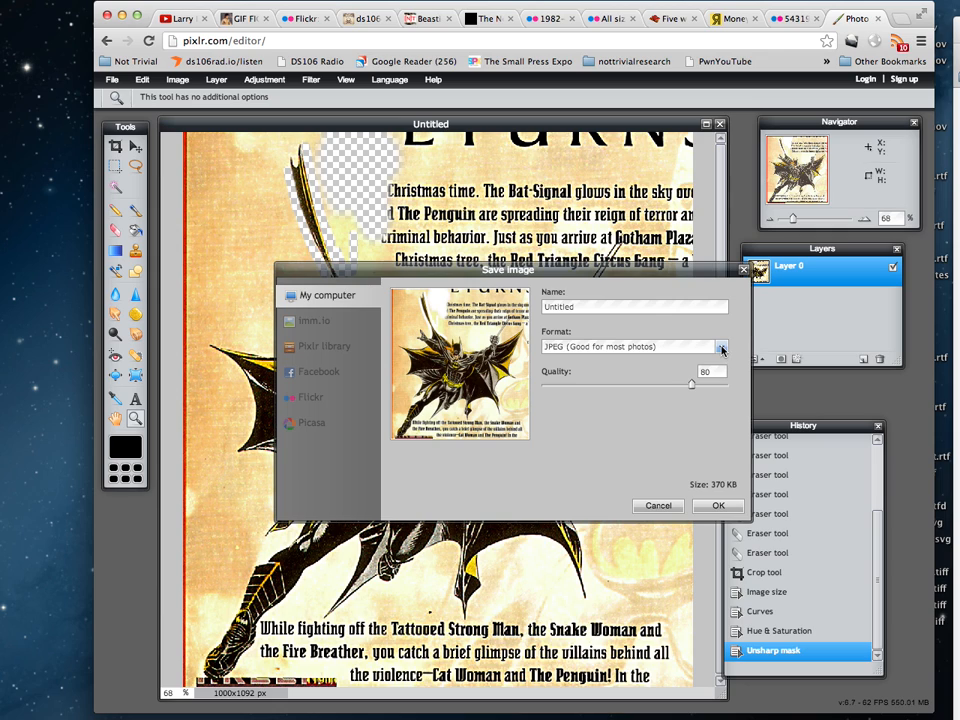
pyautogui.click(721, 347)
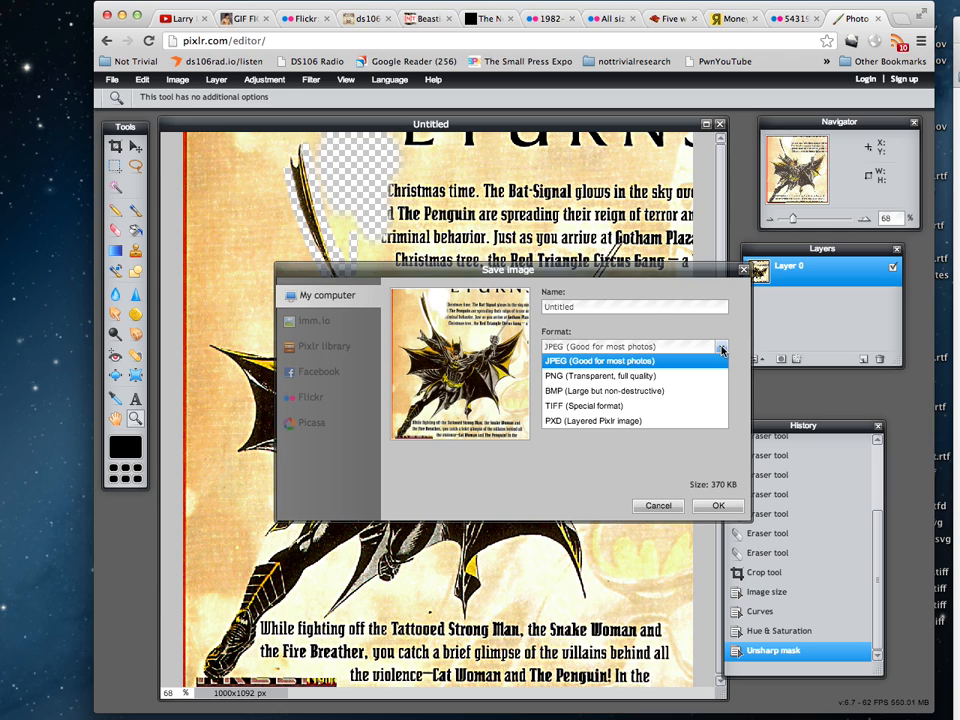
pyautogui.click(591, 378)
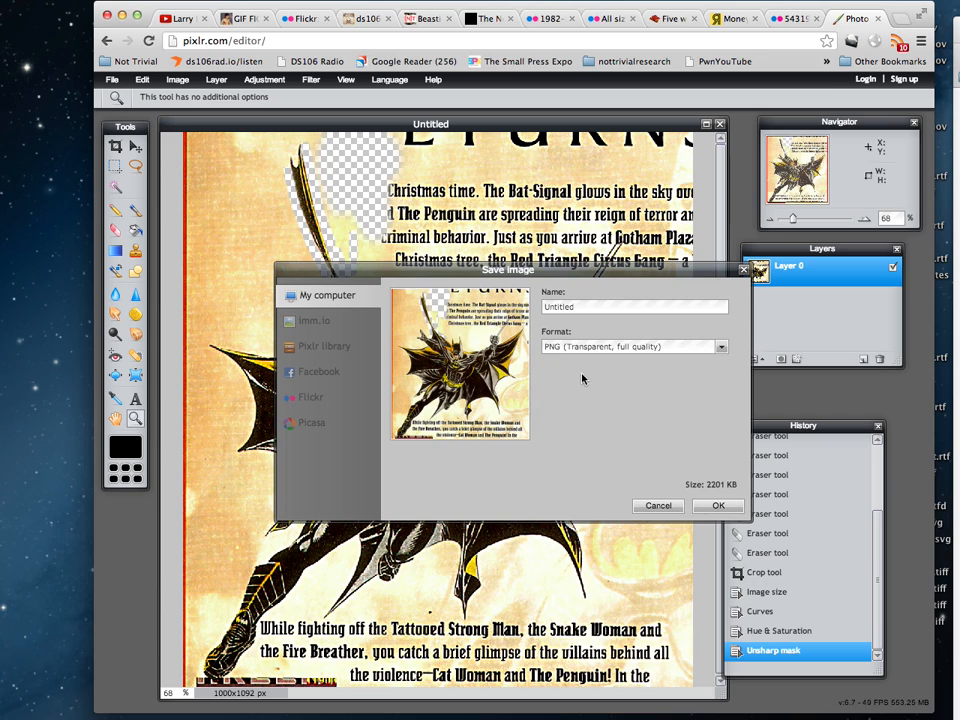
pyautogui.click(716, 506)
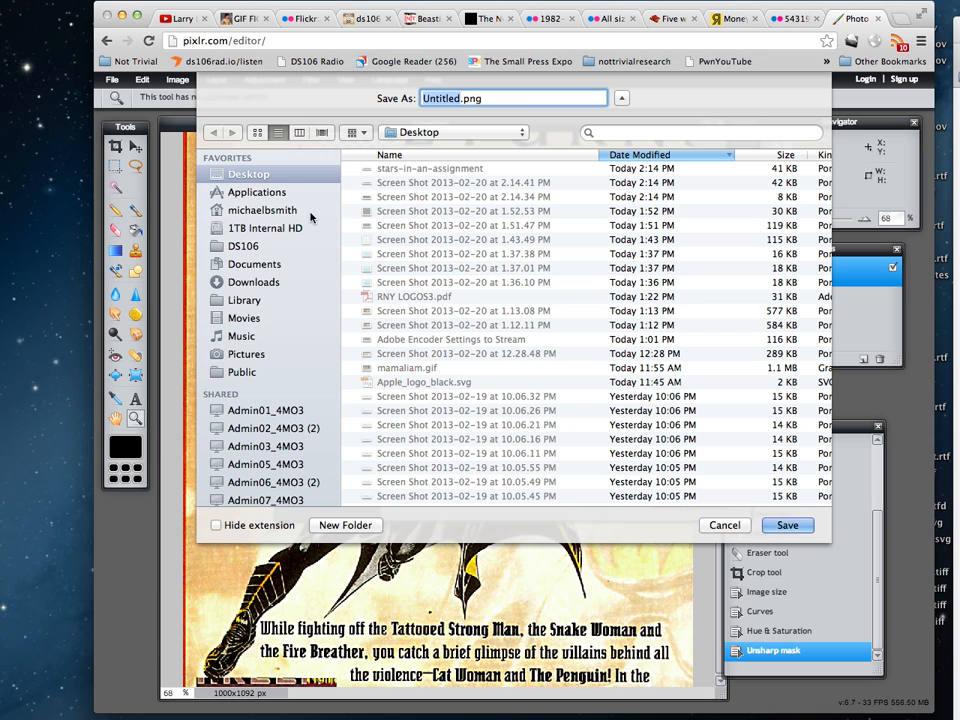
# - Save the file as batman-leaping-1000.png in the Graphic Gift folder inside DS106
pyautogui.click(244, 247)
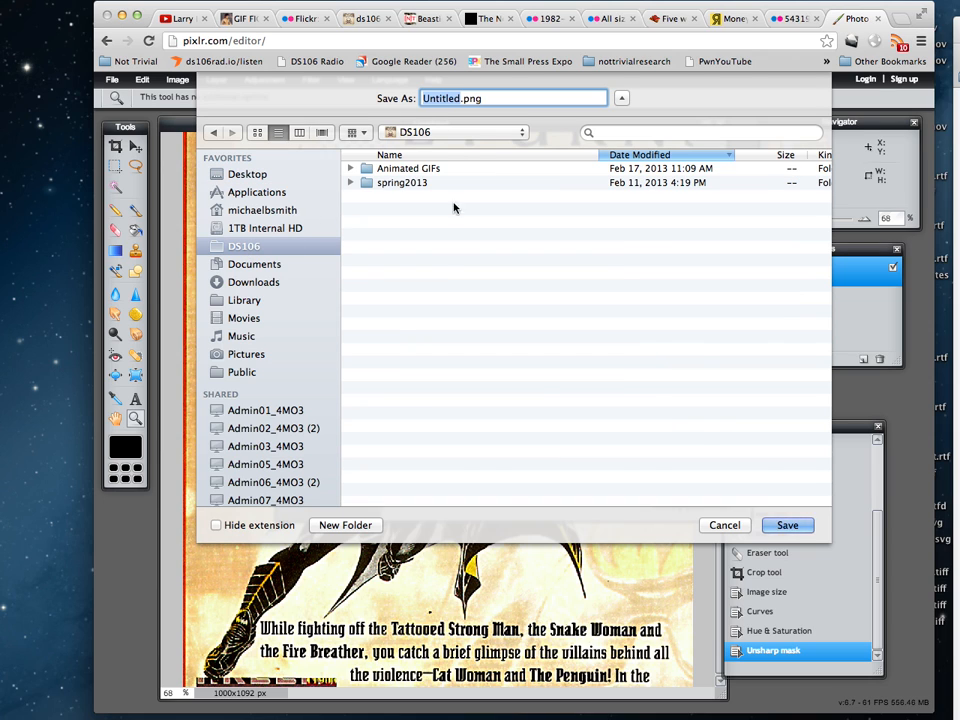
pyautogui.click(420, 170)
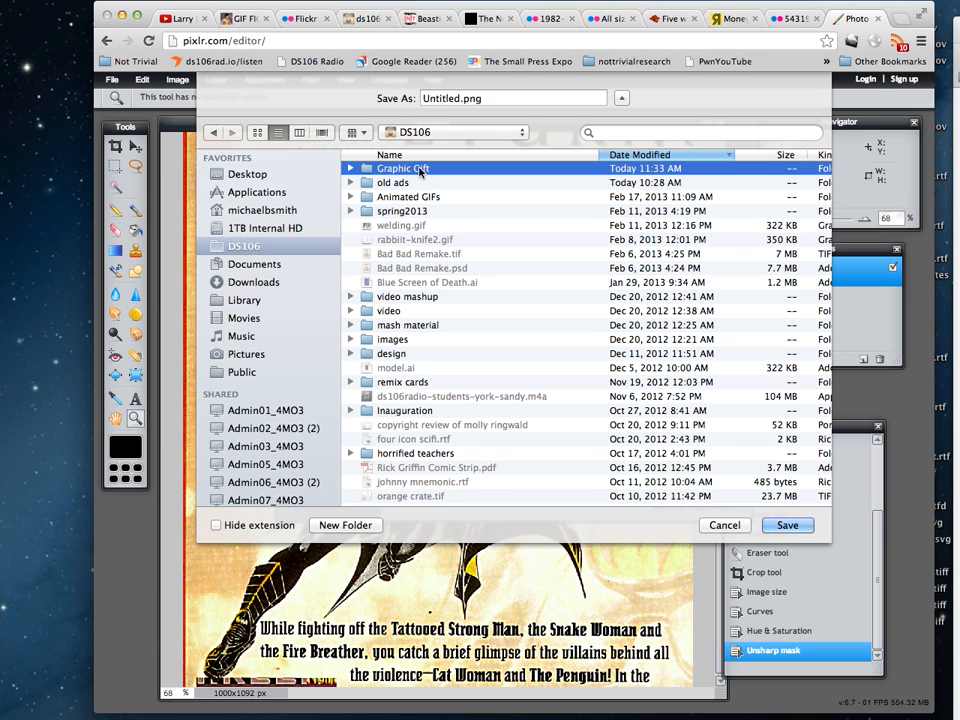
pyautogui.doubleClick(420, 172)
pyautogui.moveTo(460, 98); pyautogui.dragTo(391, 90)
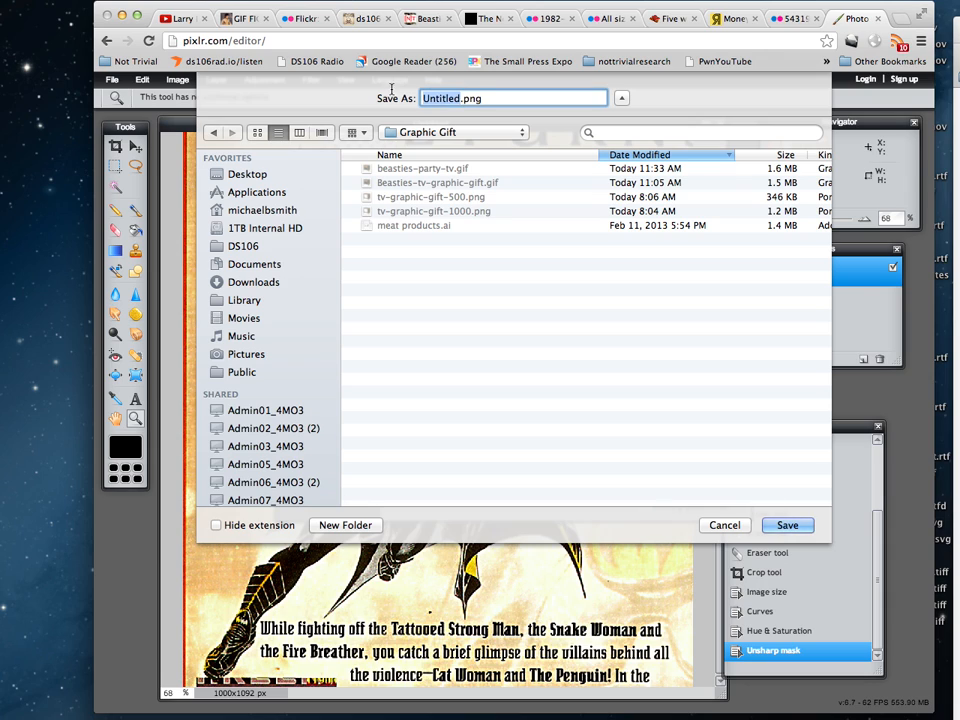
pyautogui.write('bat')
pyautogui.write('man')
pyautogui.write('-')
pyautogui.write('fl')
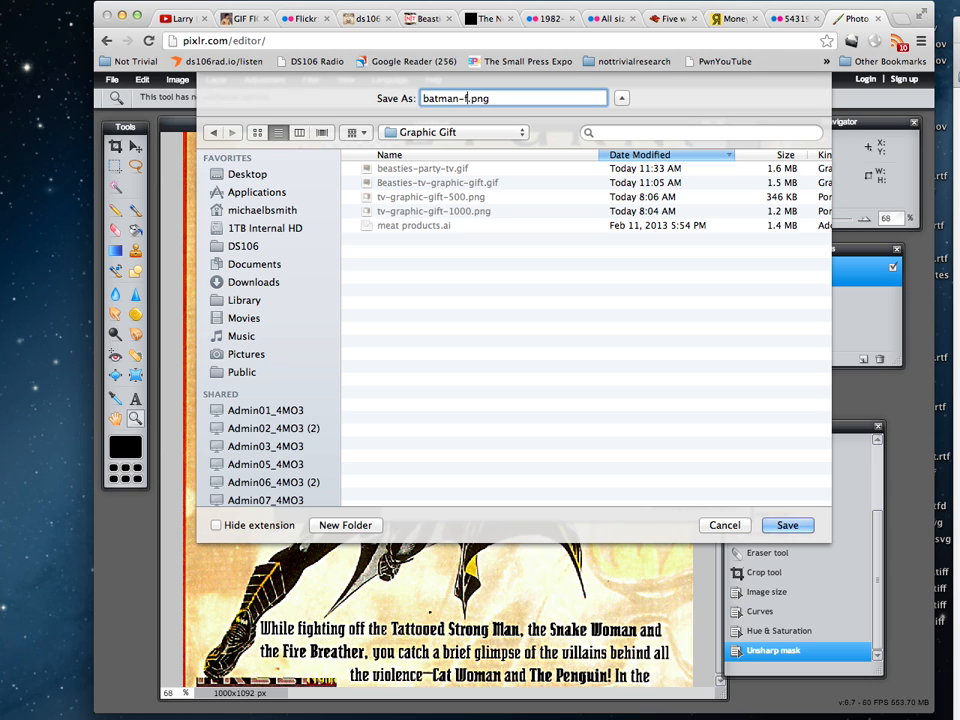
pyautogui.press('BackSpace')
pyautogui.press('BackSpace')
pyautogui.write('leaping-1000')
pyautogui.press('Return')
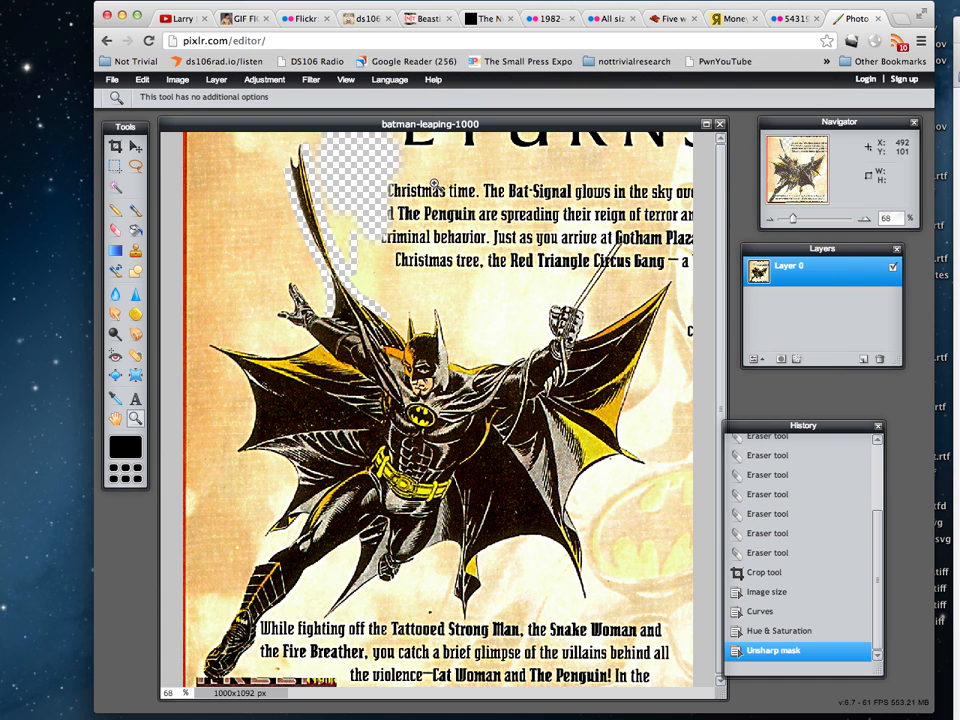
# - Resize the image to 500 pixels wide with proportions constrained
pyautogui.click(178, 80)
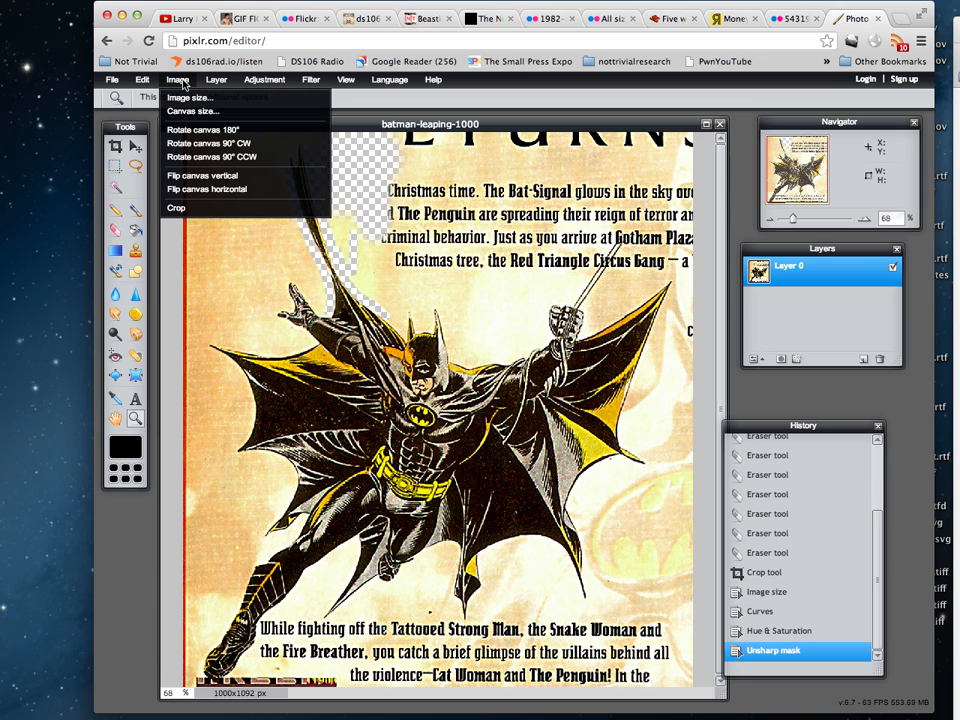
pyautogui.click(188, 97)
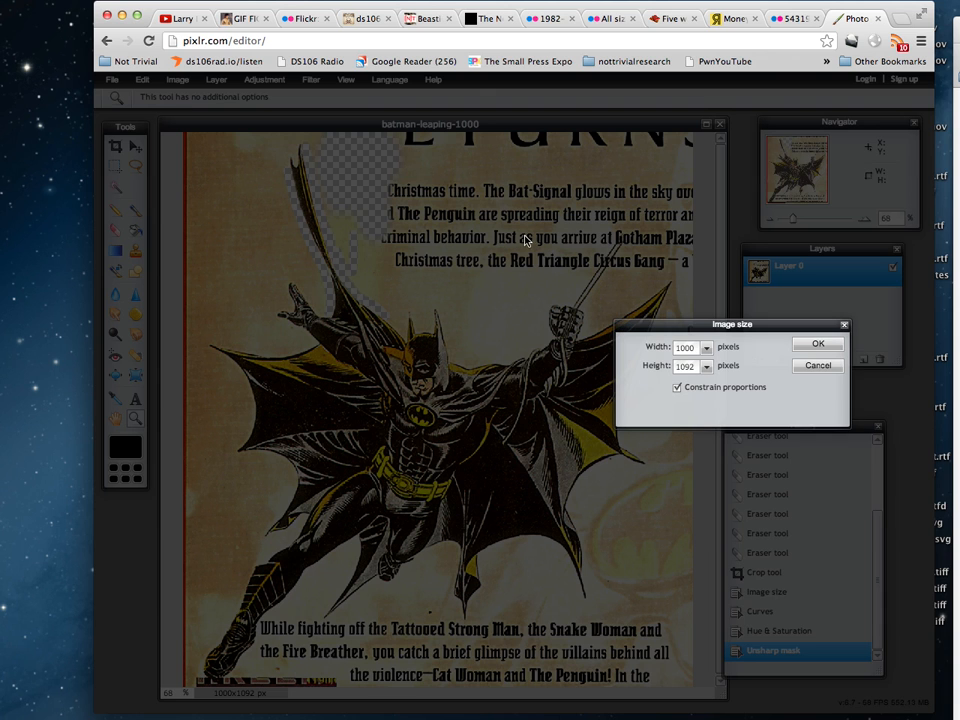
pyautogui.doubleClick(688, 348)
pyautogui.write('50')
pyautogui.click(818, 344)
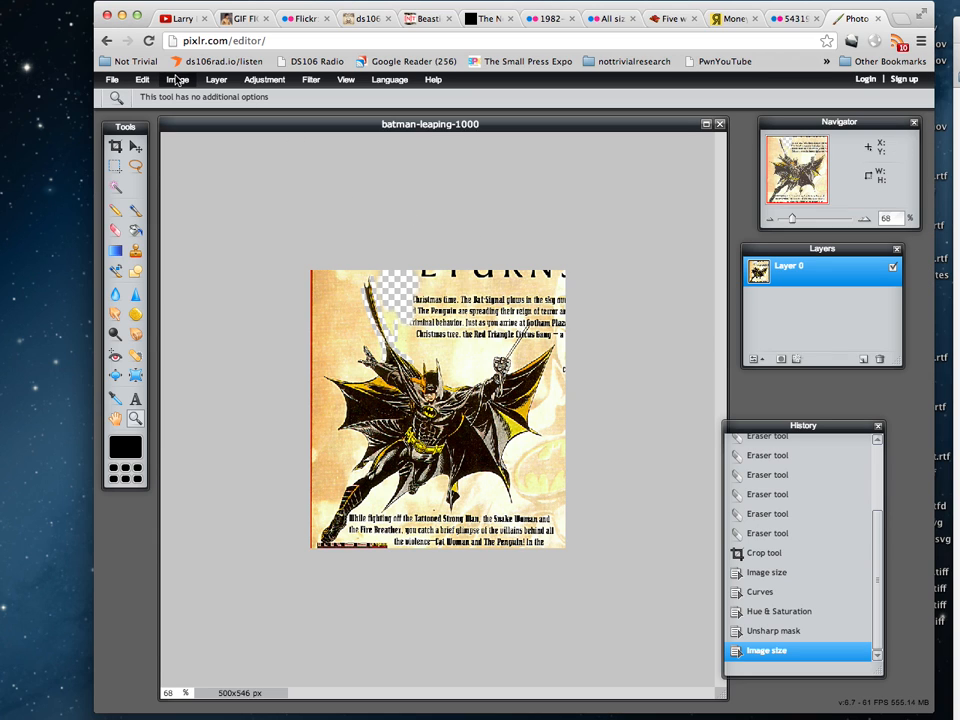
# - Save the resized image as batman-leaping-500.png in the transparent, full-quality PNG format inside the Graphic Gift folder
pyautogui.click(113, 81)
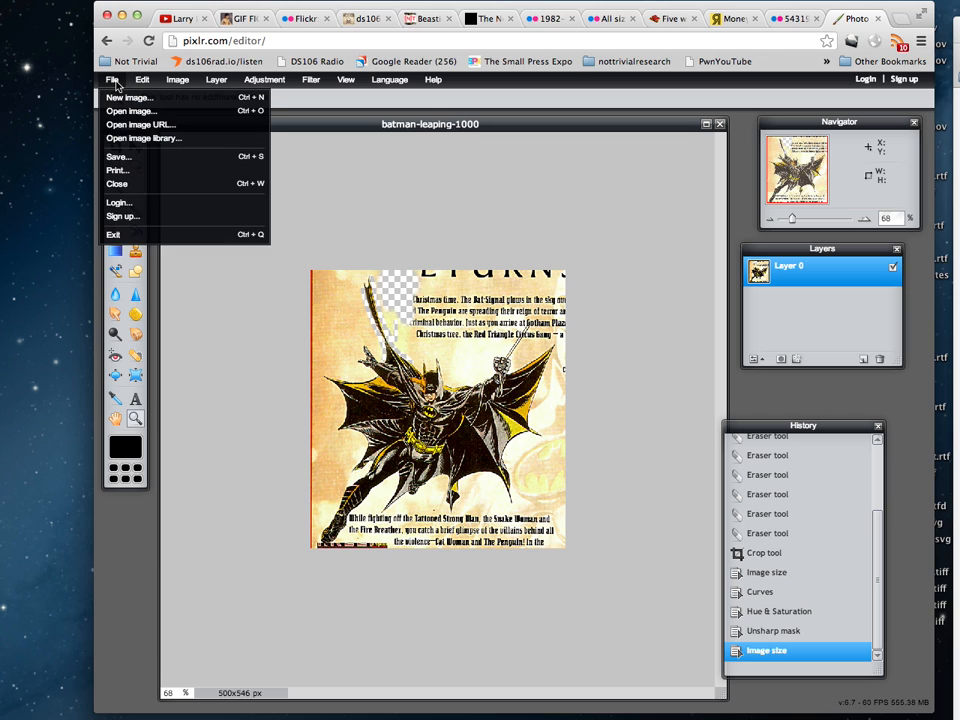
pyautogui.click(126, 160)
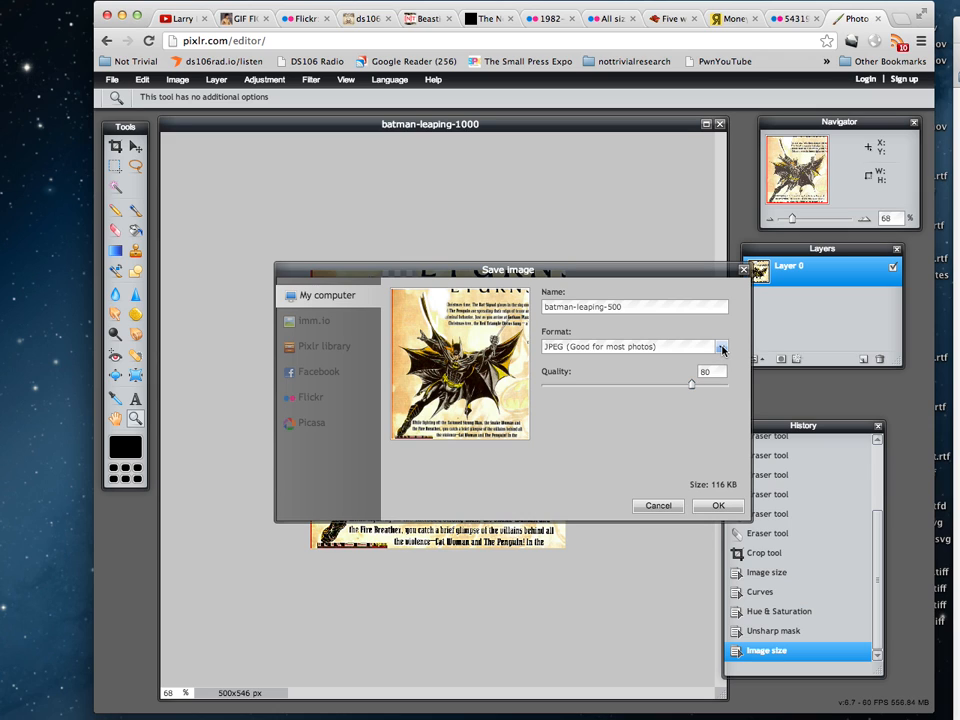
pyautogui.click(720, 346)
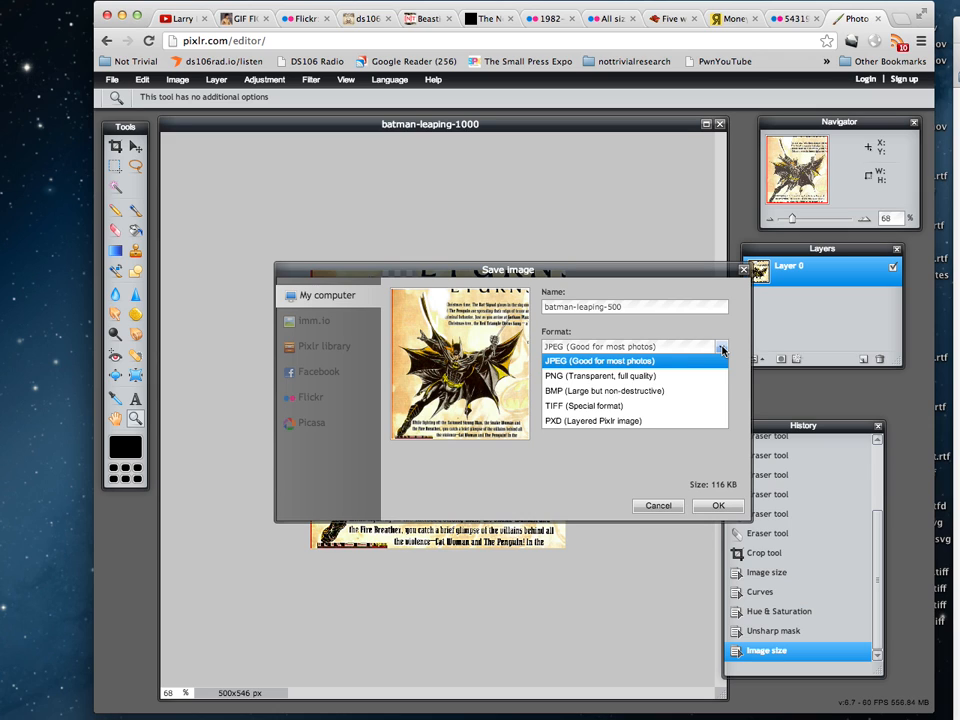
pyautogui.click(619, 379)
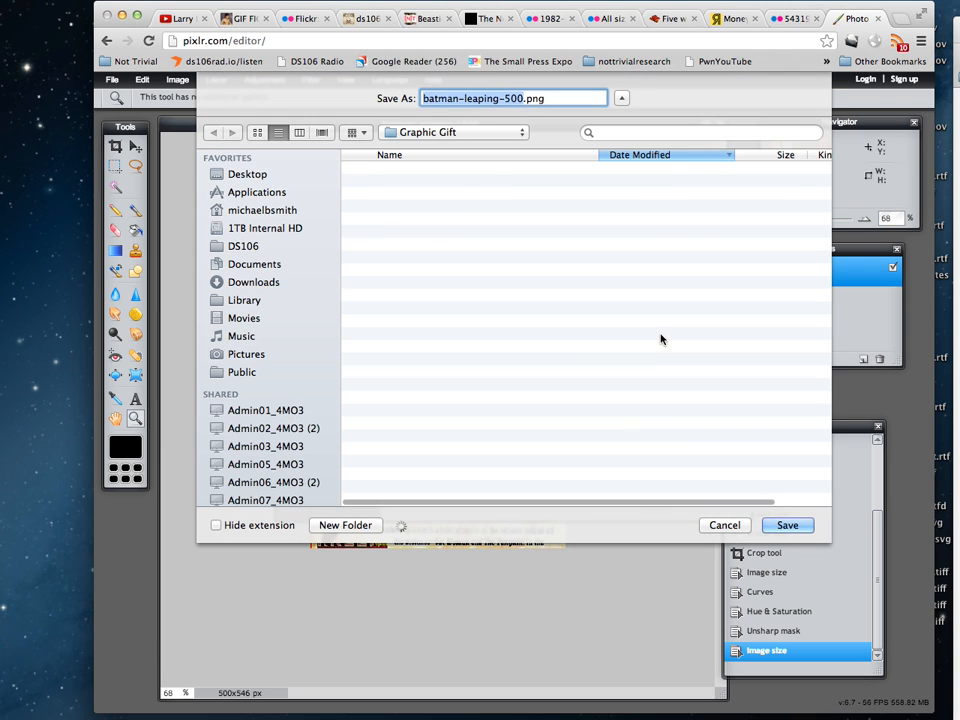
pyautogui.click(788, 525)
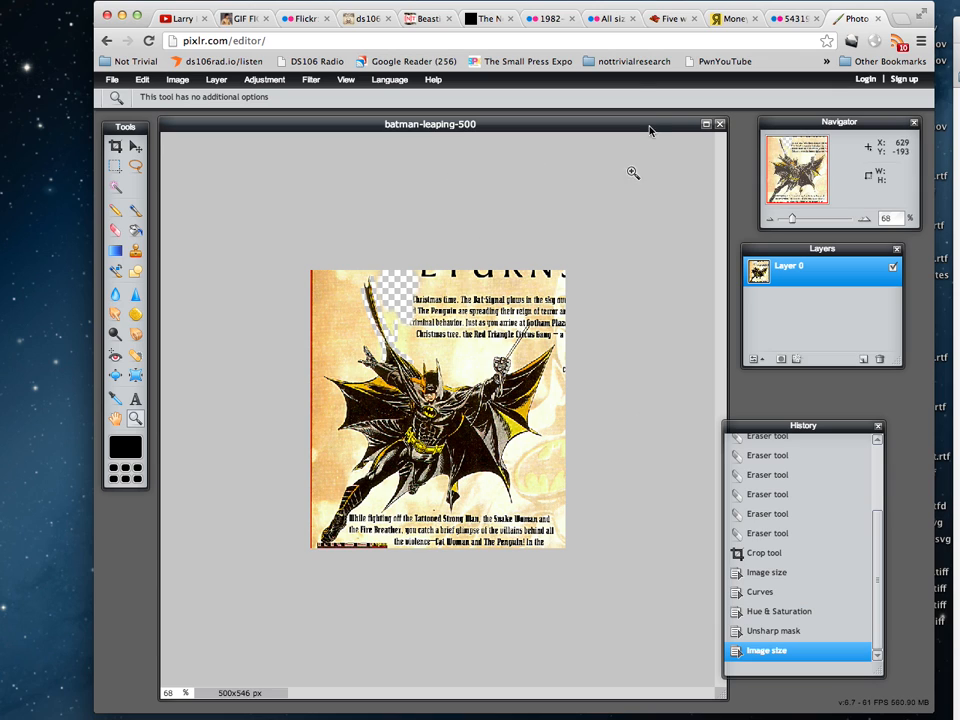
# - Switch to the WordPress blog and start a new post, ready for content in its body
pyautogui.click(424, 20)
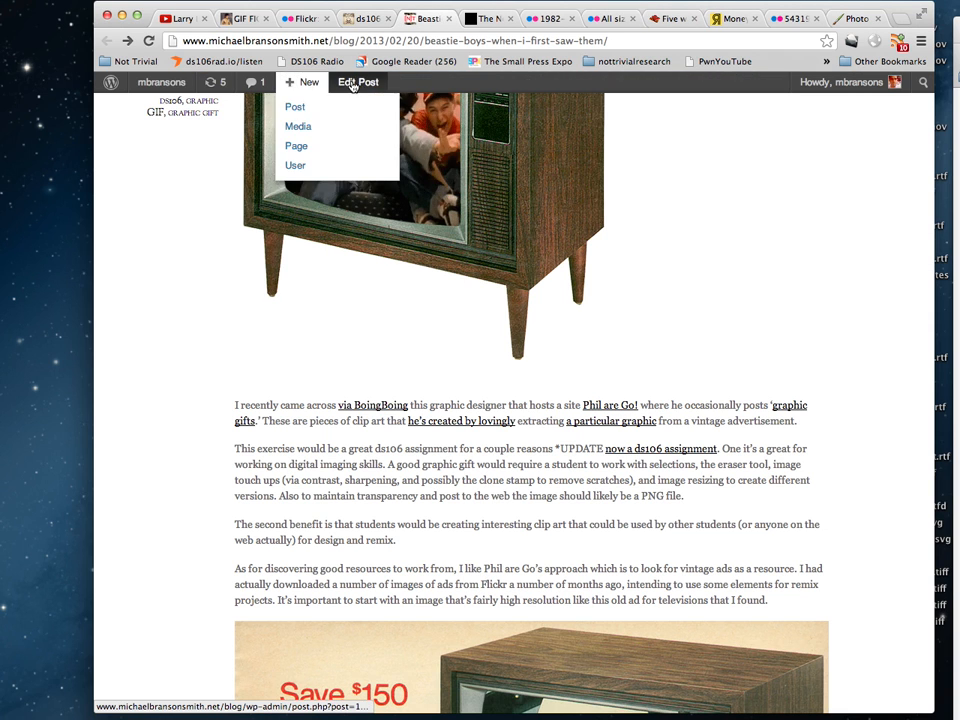
pyautogui.moveTo(302, 82)
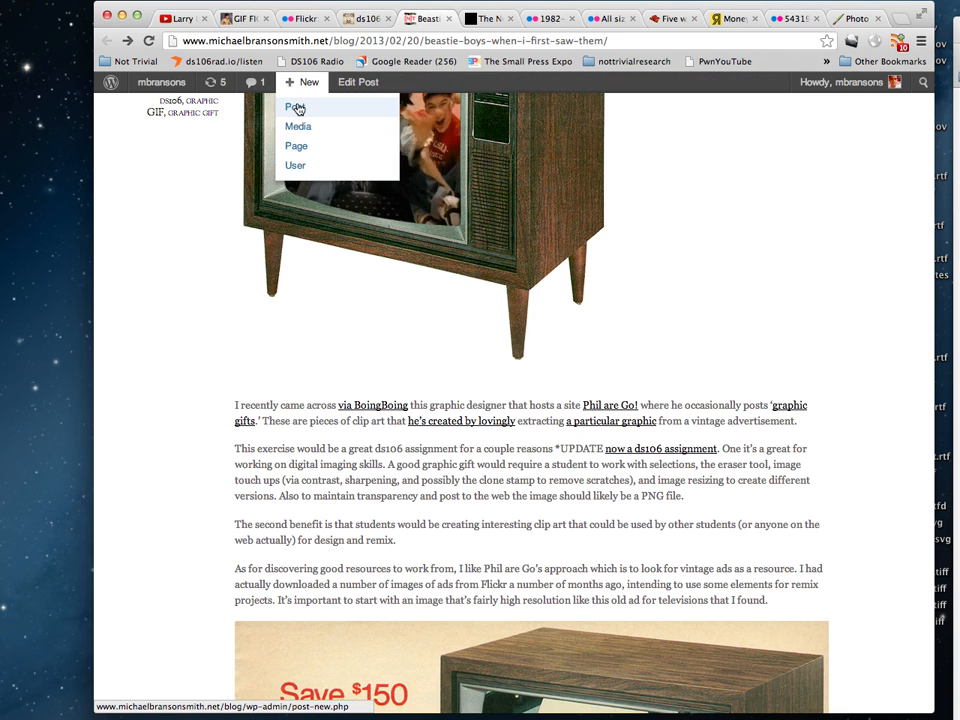
pyautogui.click(295, 106)
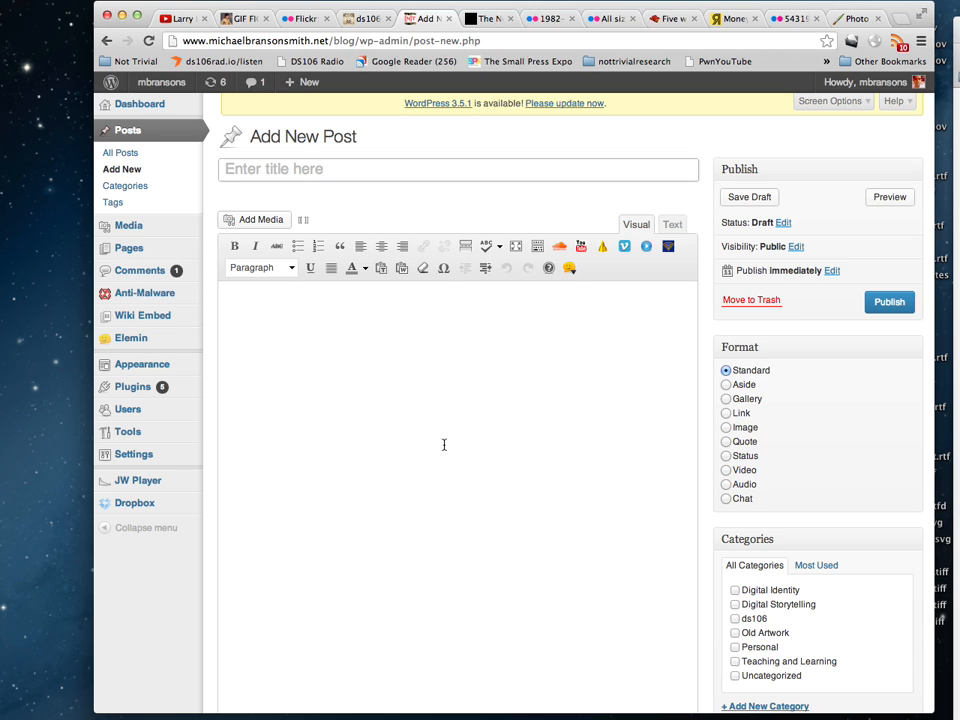
pyautogui.click(403, 430)
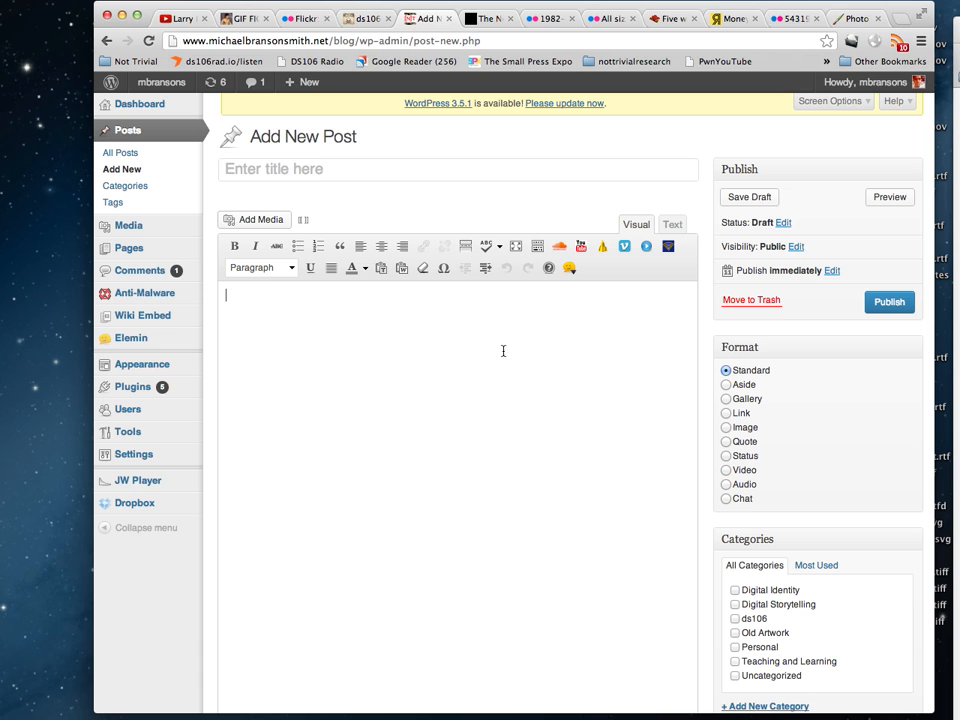
# - Copy the Flickr address of the original Batman Returns ad image and return to the new post
pyautogui.click(853, 20)
pyautogui.click(790, 18)
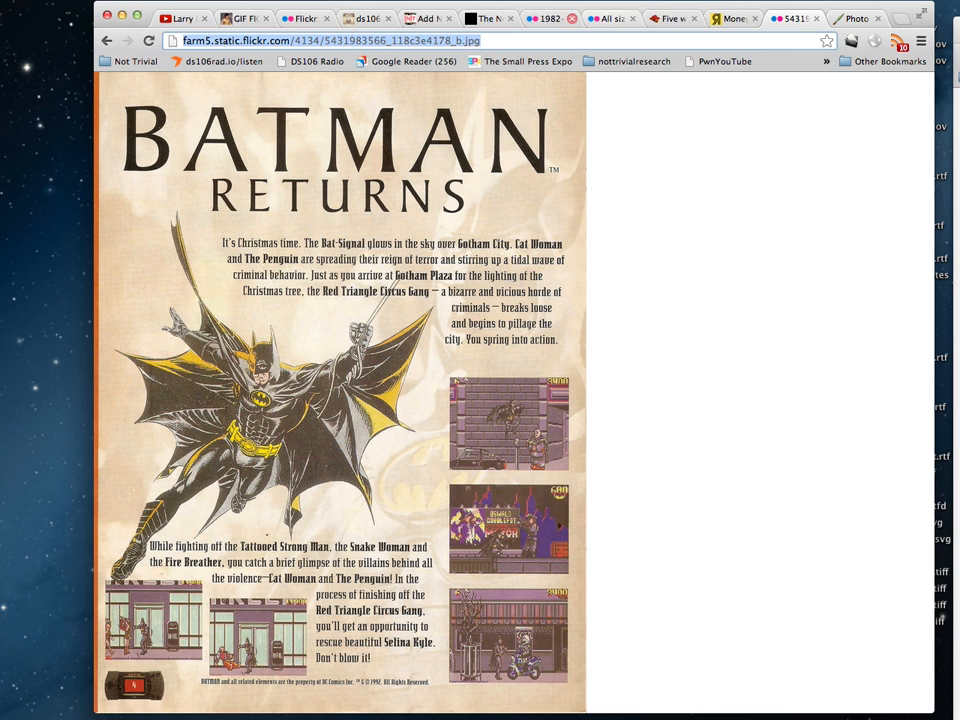
pyautogui.click(428, 19)
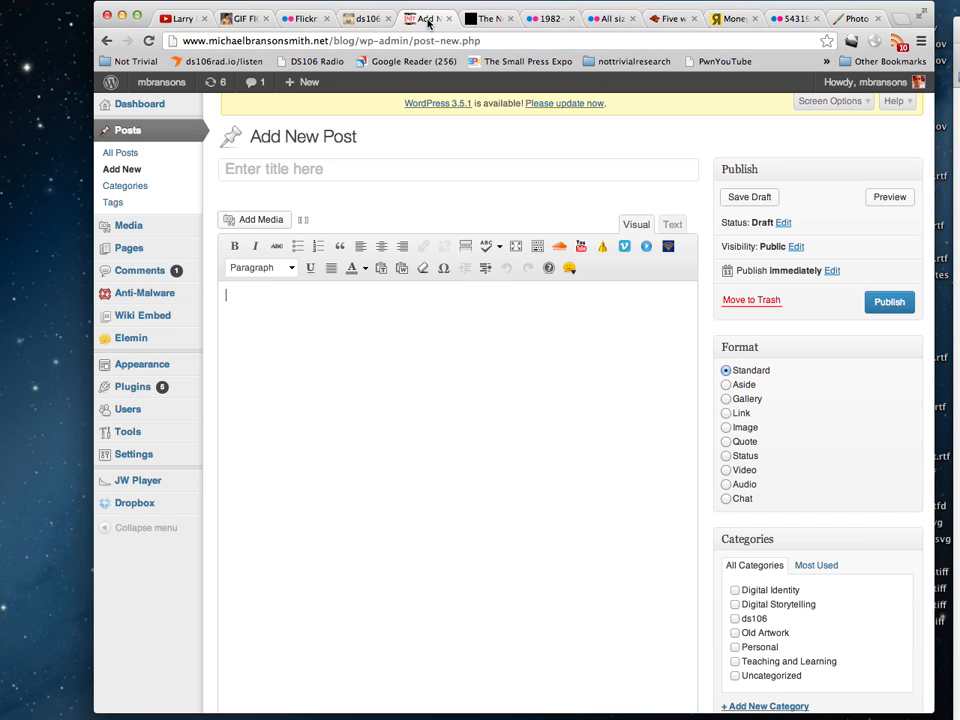
pyautogui.click(254, 221)
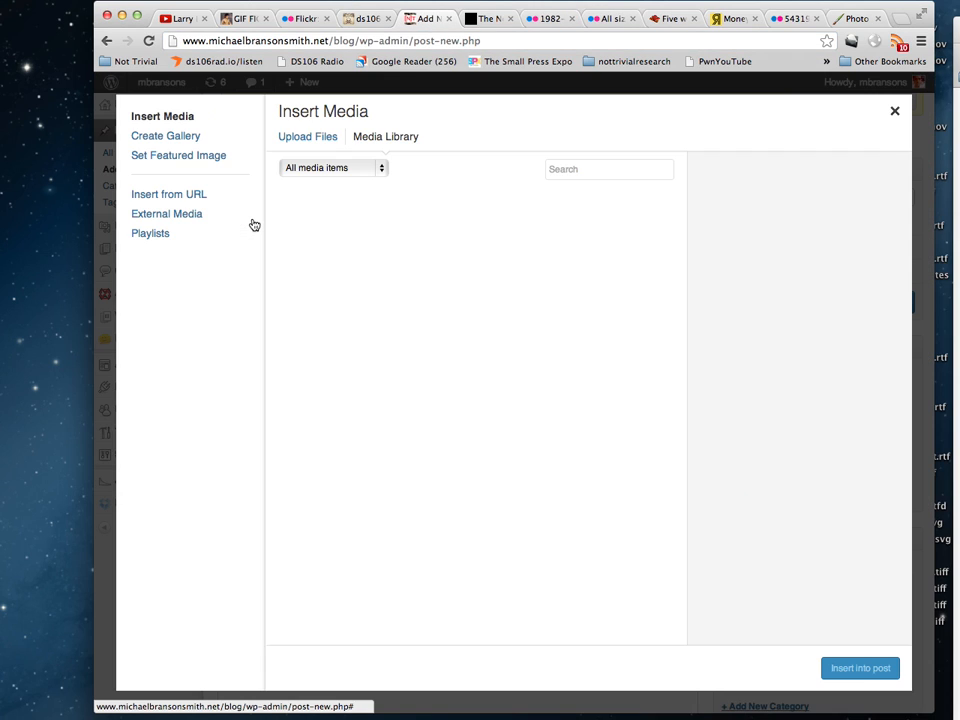
pyautogui.click(172, 194)
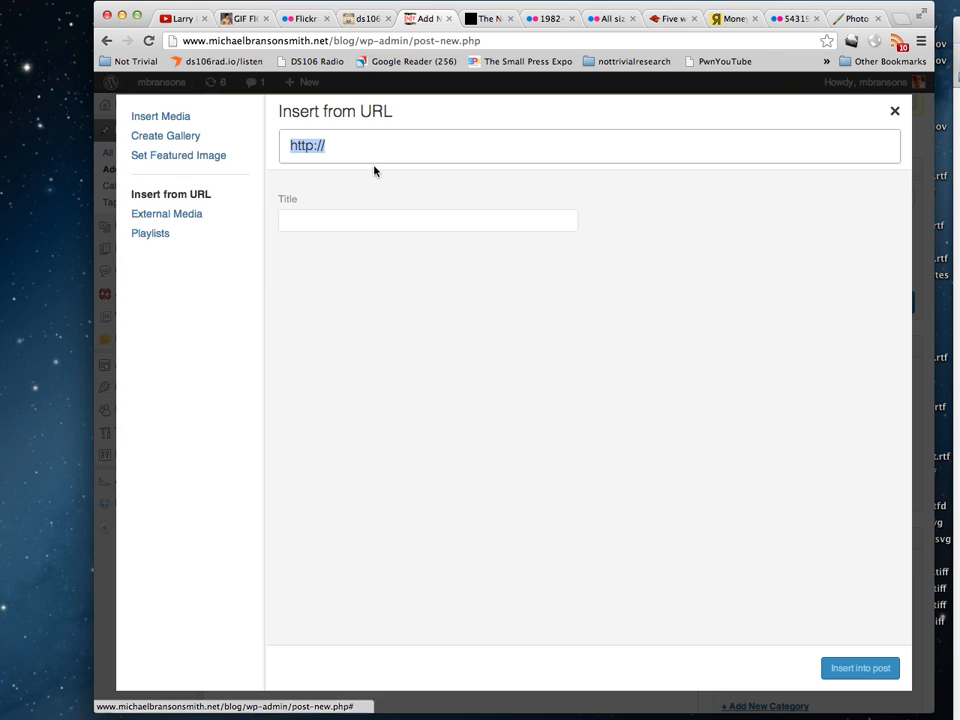
pyautogui.press('super+v')
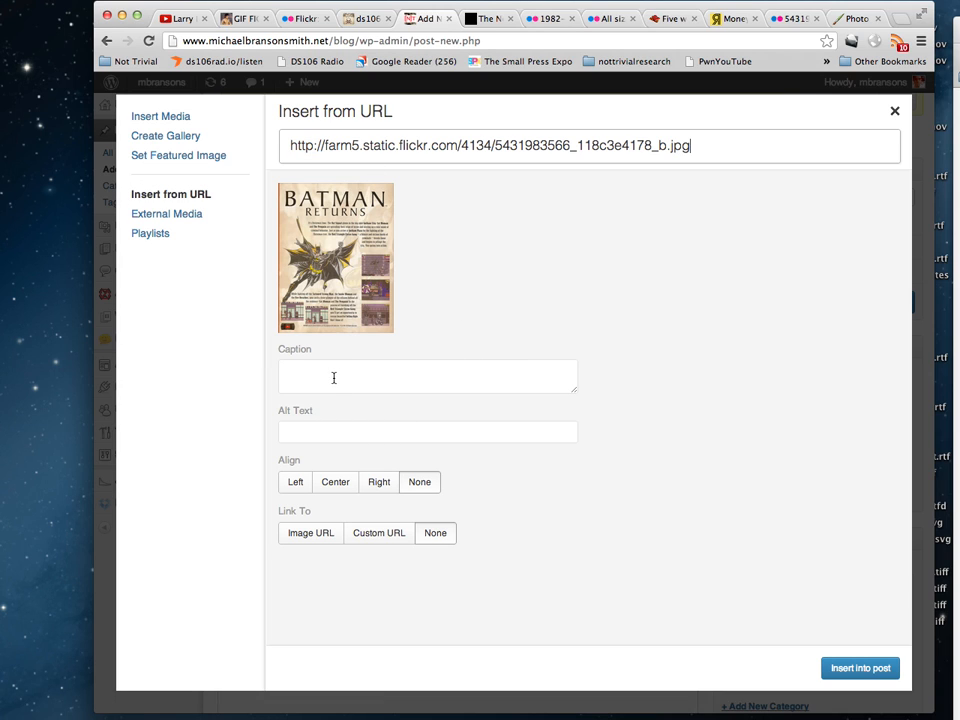
pyautogui.scroll(-3, 575, 530)
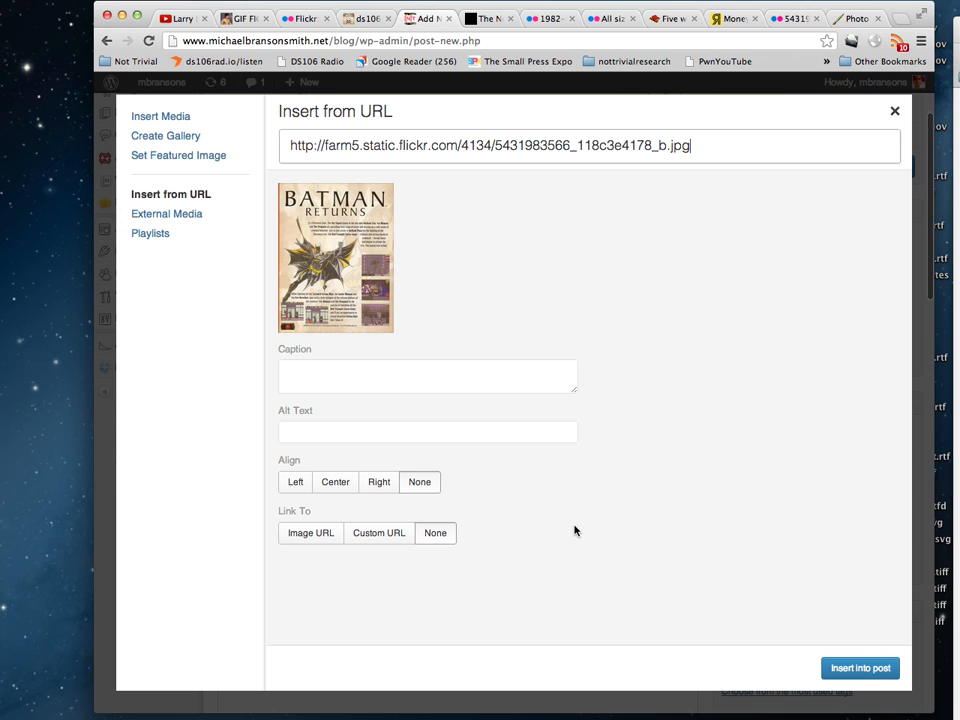
pyautogui.click(858, 668)
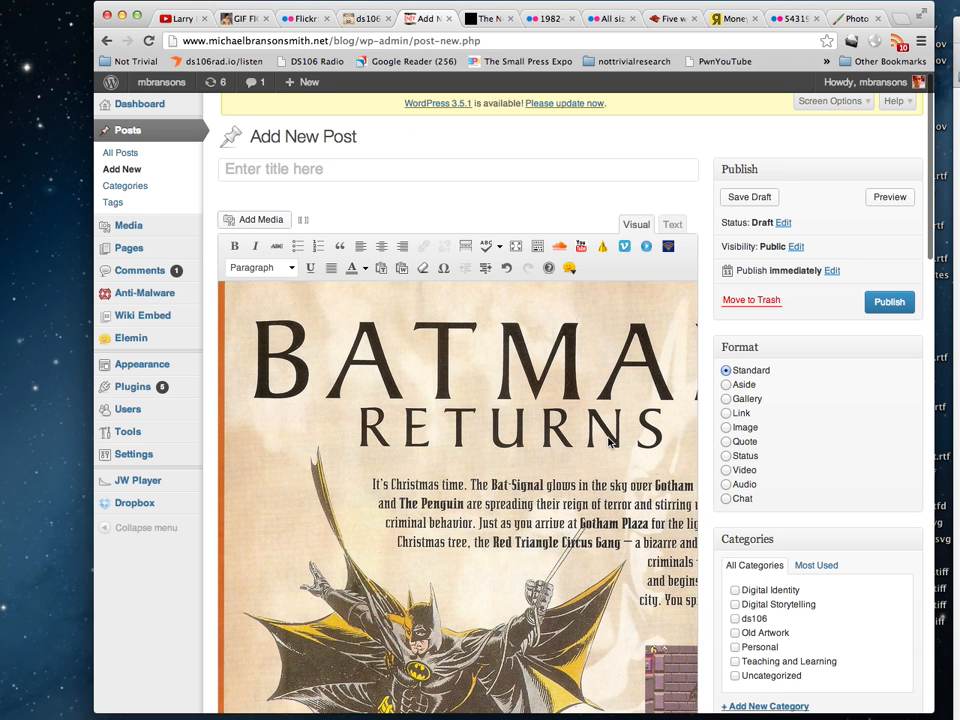
# - Scale the ad image in the post to 60% and add a new line after it
pyautogui.click(395, 397)
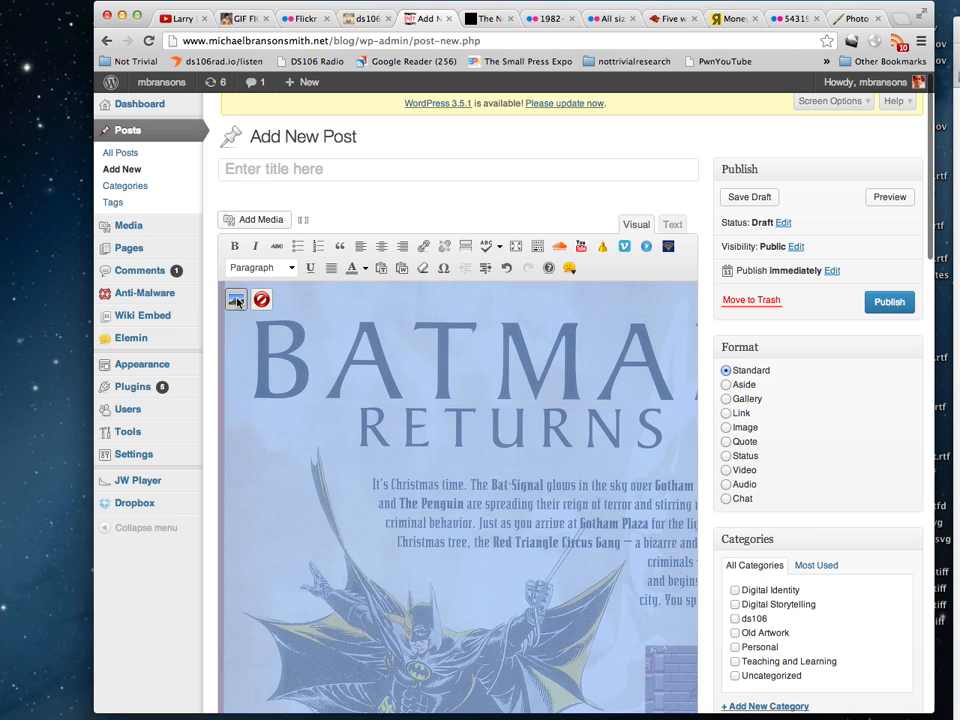
pyautogui.click(236, 300)
pyautogui.click(352, 314)
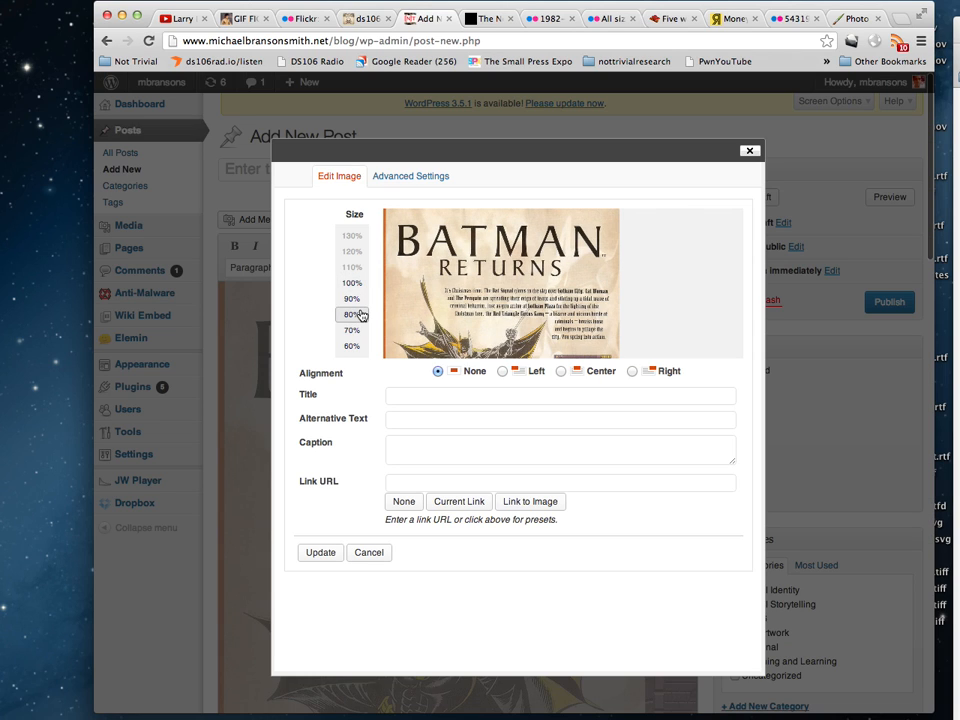
pyautogui.click(355, 330)
pyautogui.click(352, 346)
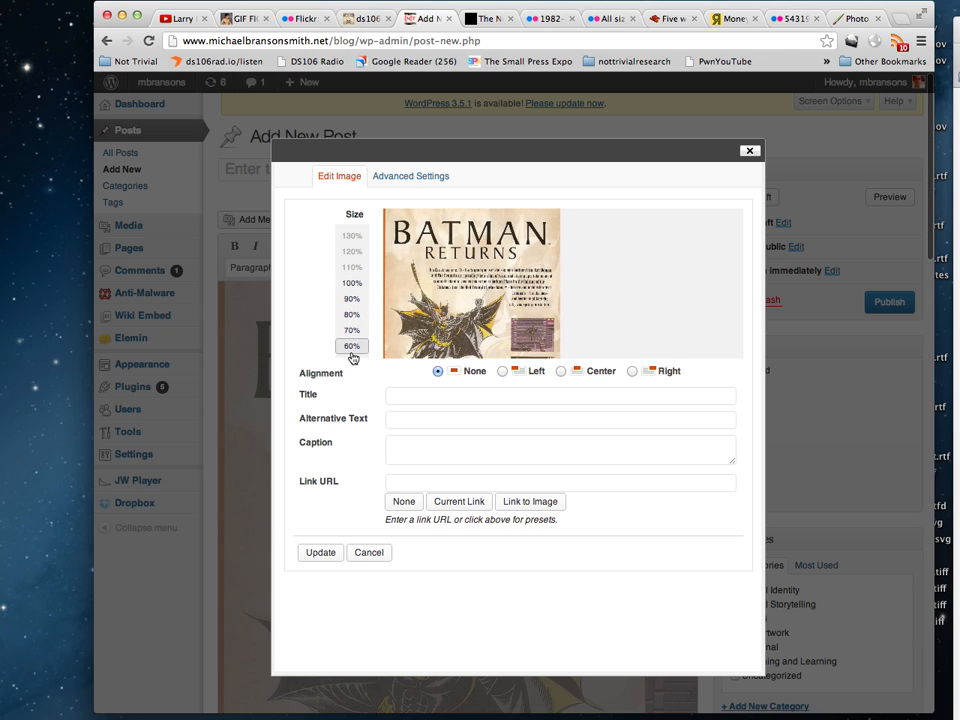
pyautogui.click(321, 557)
pyautogui.click(600, 498)
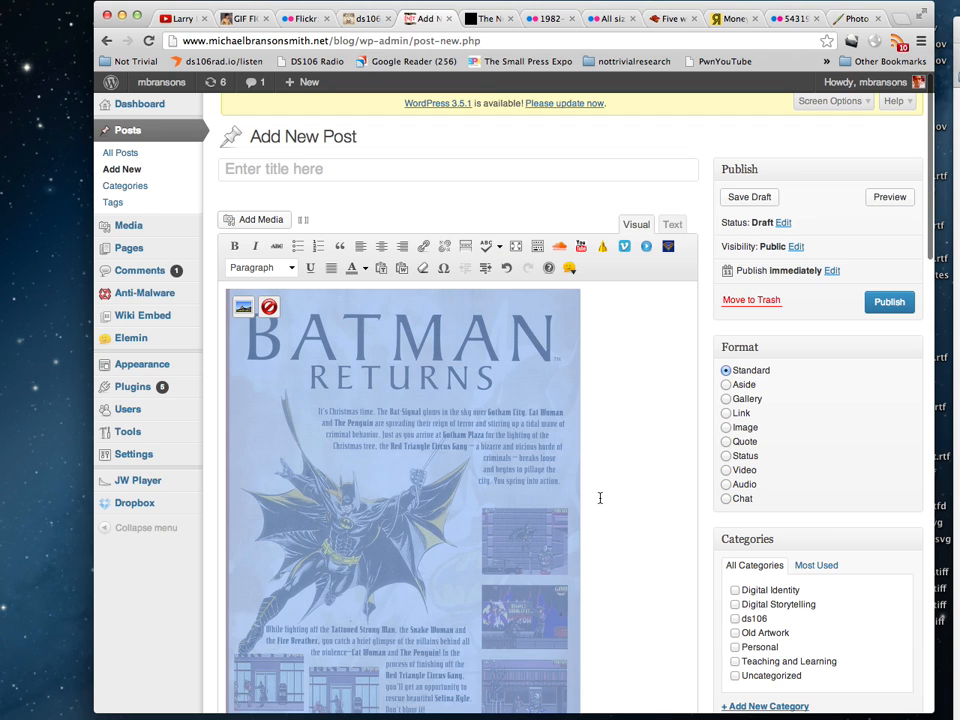
pyautogui.press('Return')
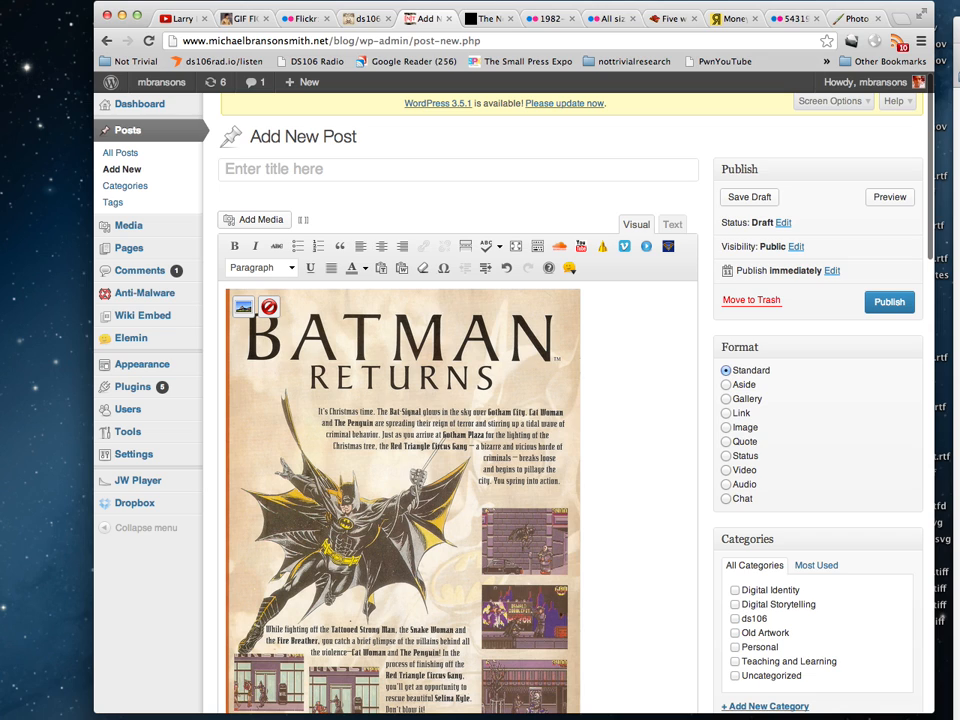
# - Upload batman-leaping-500.png and batman-leaping-1000.png from the Graphic Gift folder to the post's media library
pyautogui.scroll(-5, 631, 496)
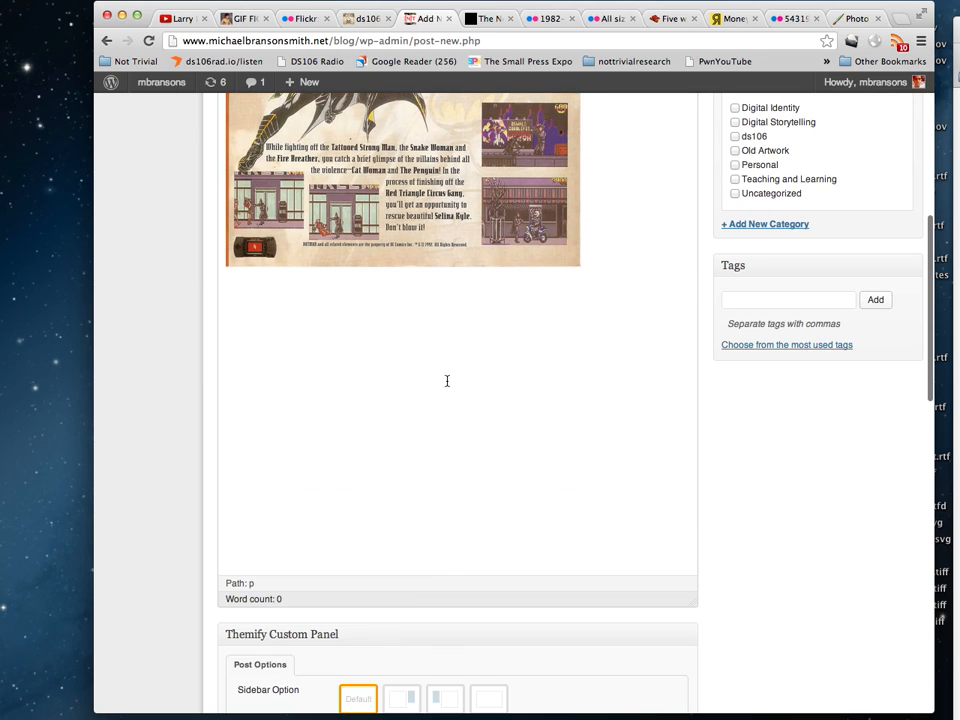
pyautogui.moveTo(307, 89)
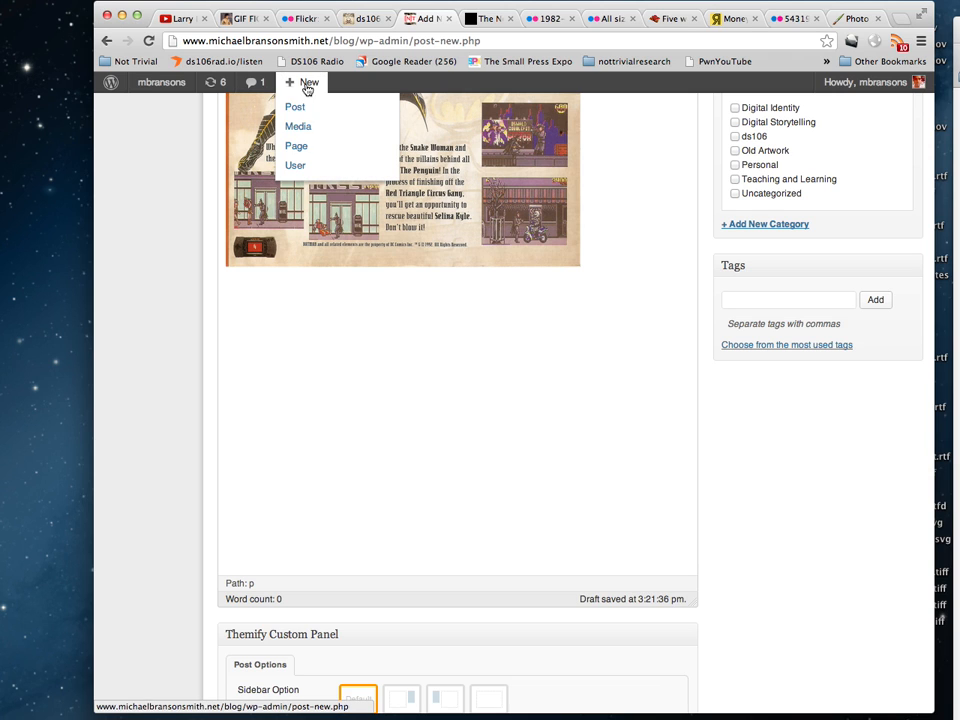
pyautogui.scroll(4, 178, 339)
pyautogui.moveTo(178, 341)
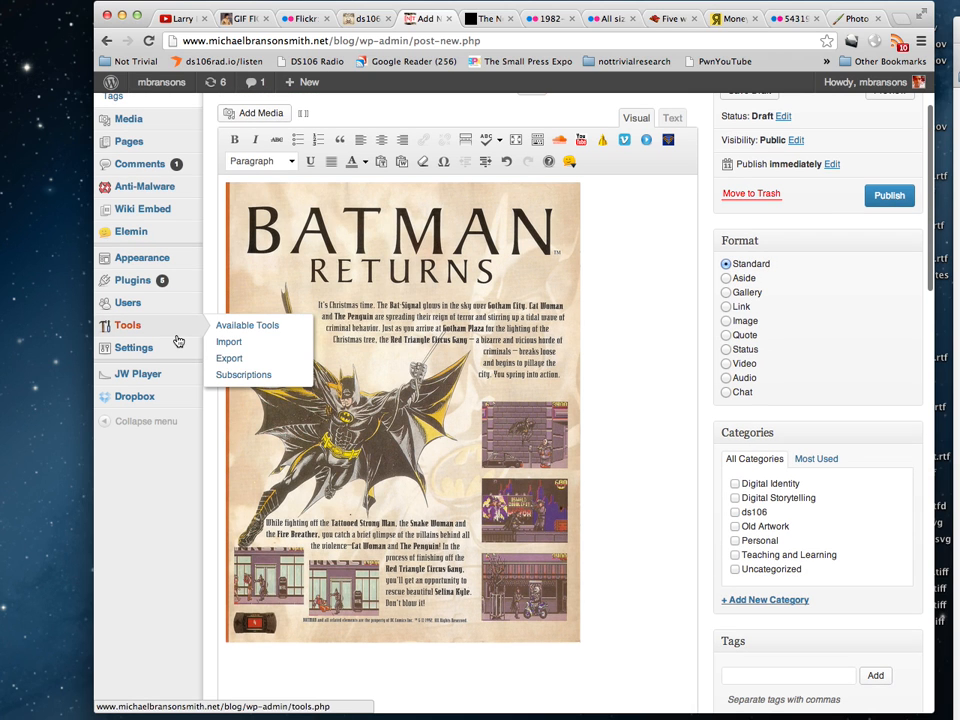
pyautogui.click(268, 117)
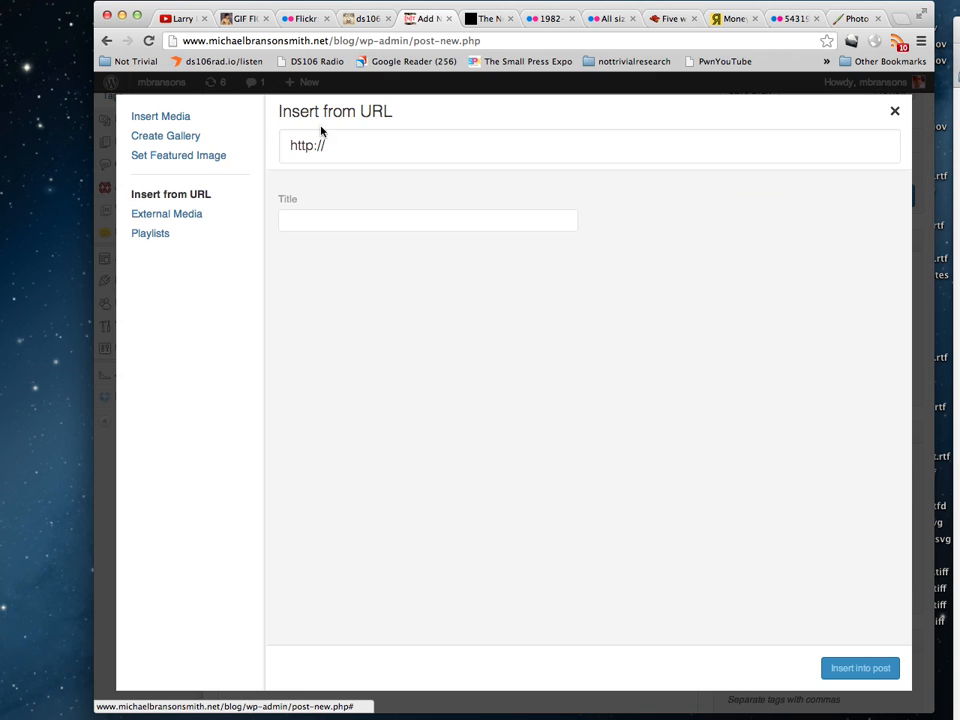
pyautogui.click(171, 120)
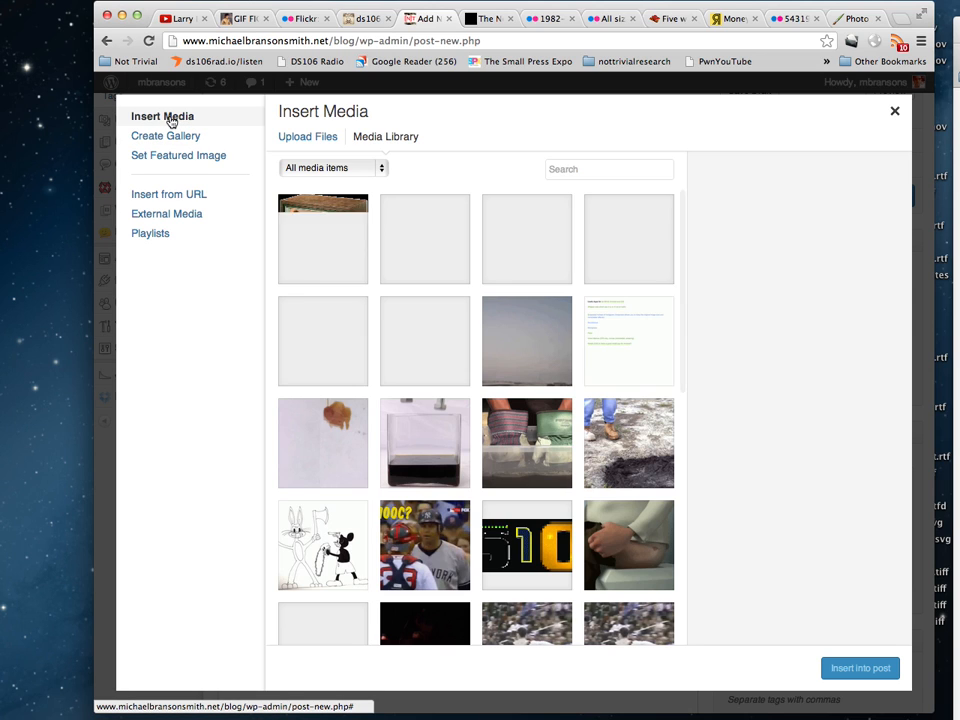
pyautogui.click(311, 145)
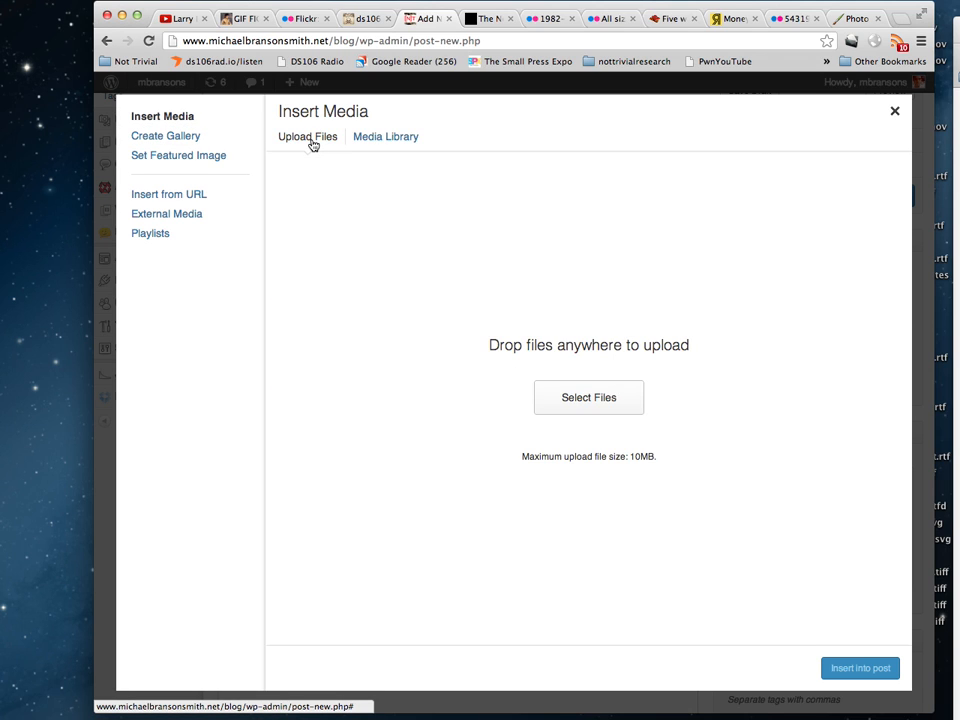
pyautogui.click(579, 398)
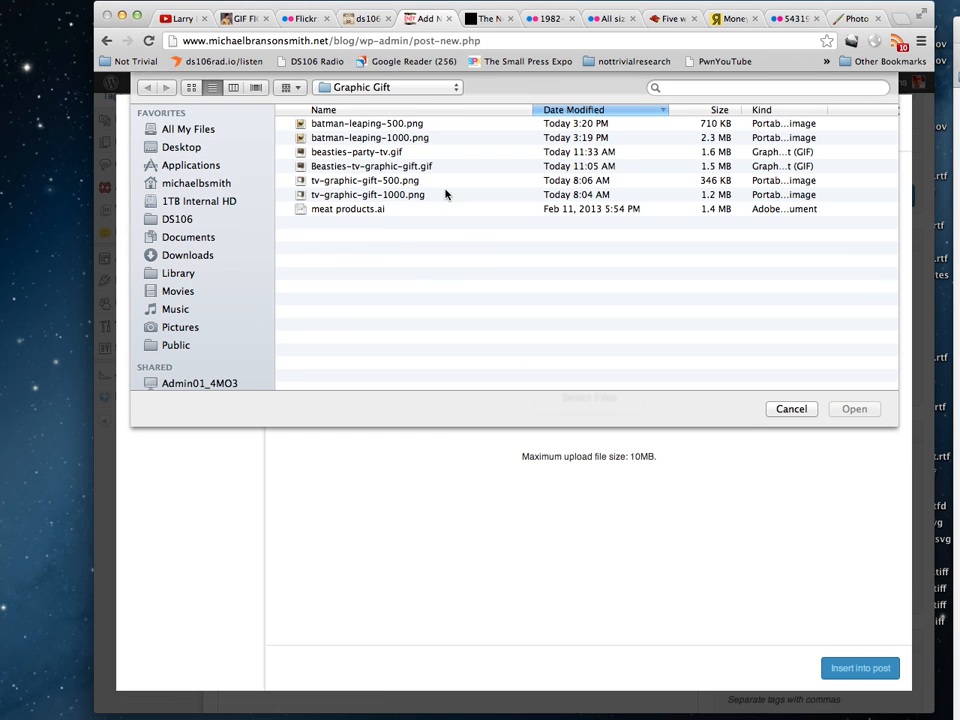
pyautogui.click(418, 138)
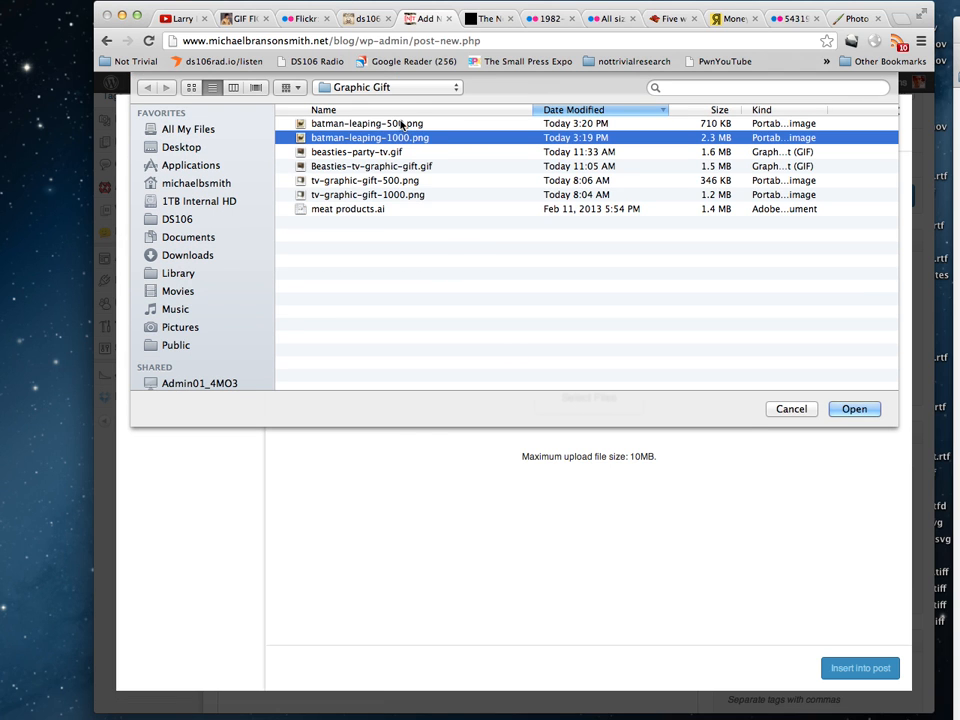
pyautogui.keyDown('shift'); pyautogui.click(415, 124); pyautogui.keyUp('shift')
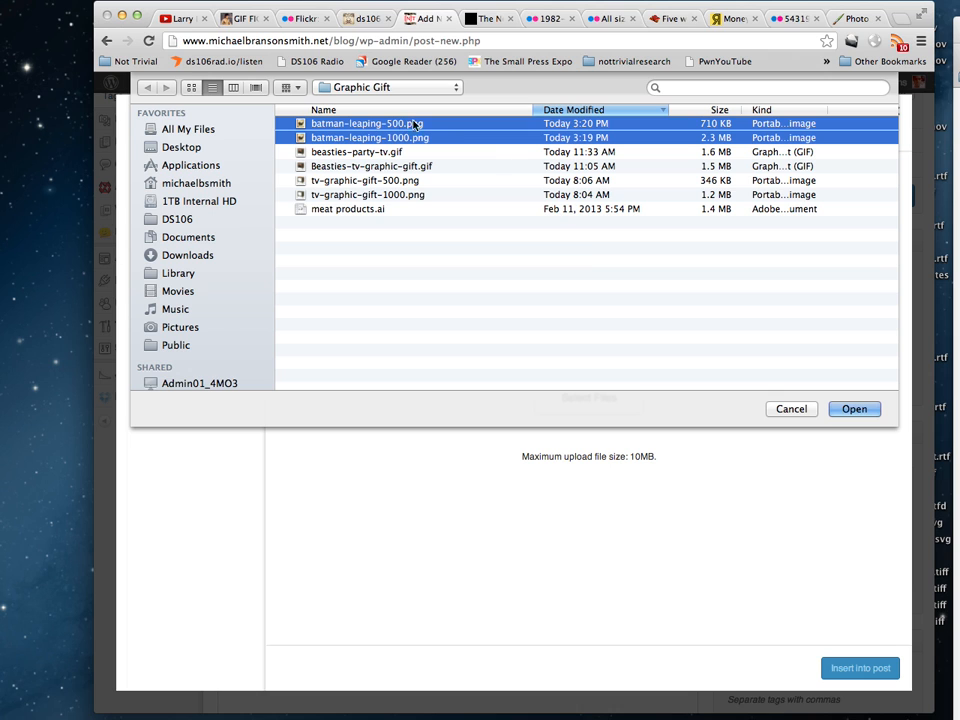
pyautogui.click(855, 410)
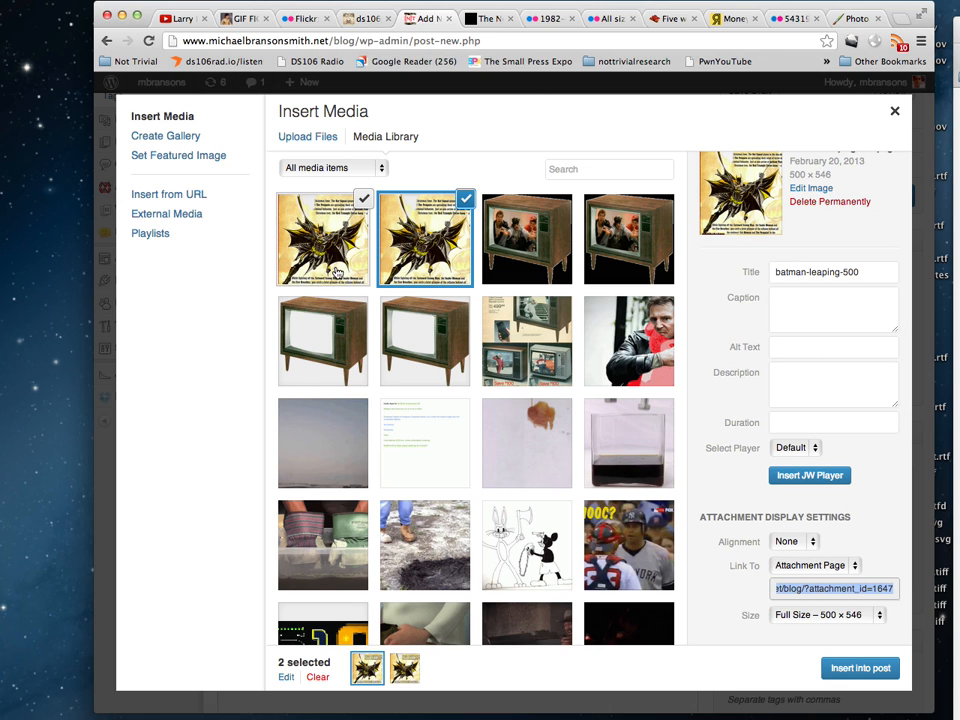
# - Check the attachment details of both uploaded Batman images and insert the two into the post
pyautogui.click(338, 272)
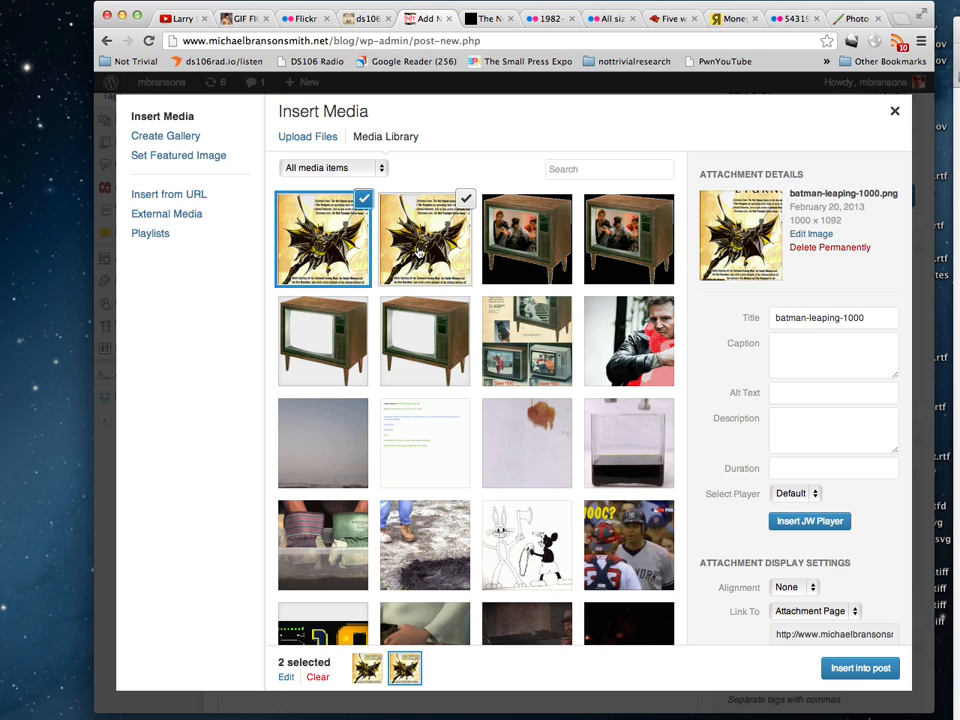
pyautogui.click(420, 255)
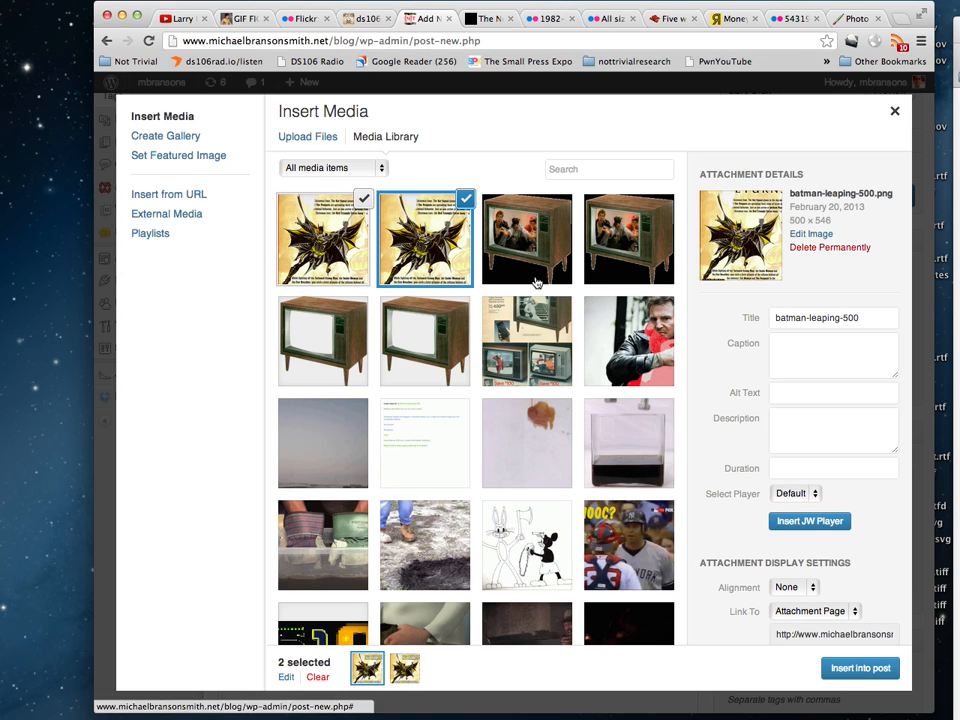
pyautogui.scroll(-1, 875, 600)
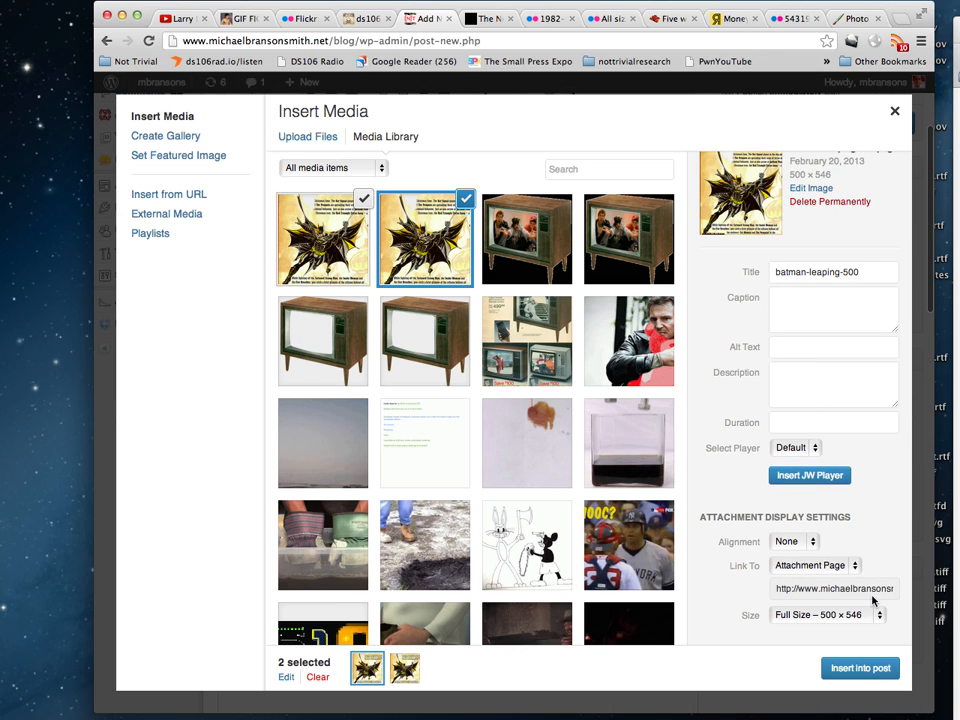
pyautogui.click(862, 670)
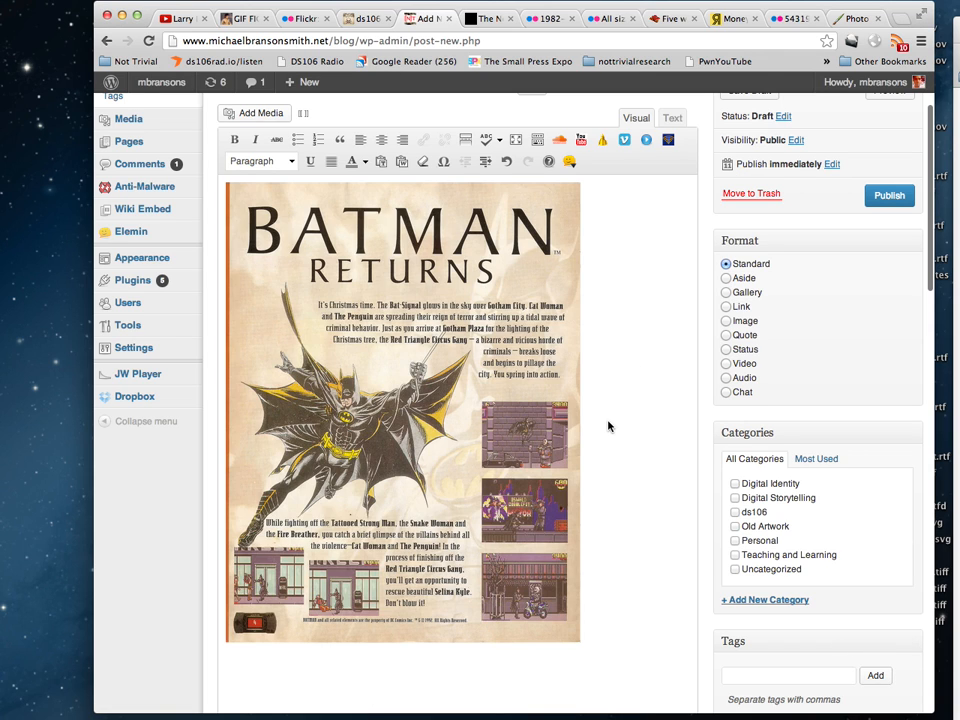
# - Scale the batman-leaping-500 image in the post to 60%
pyautogui.scroll(-5, 608, 426)
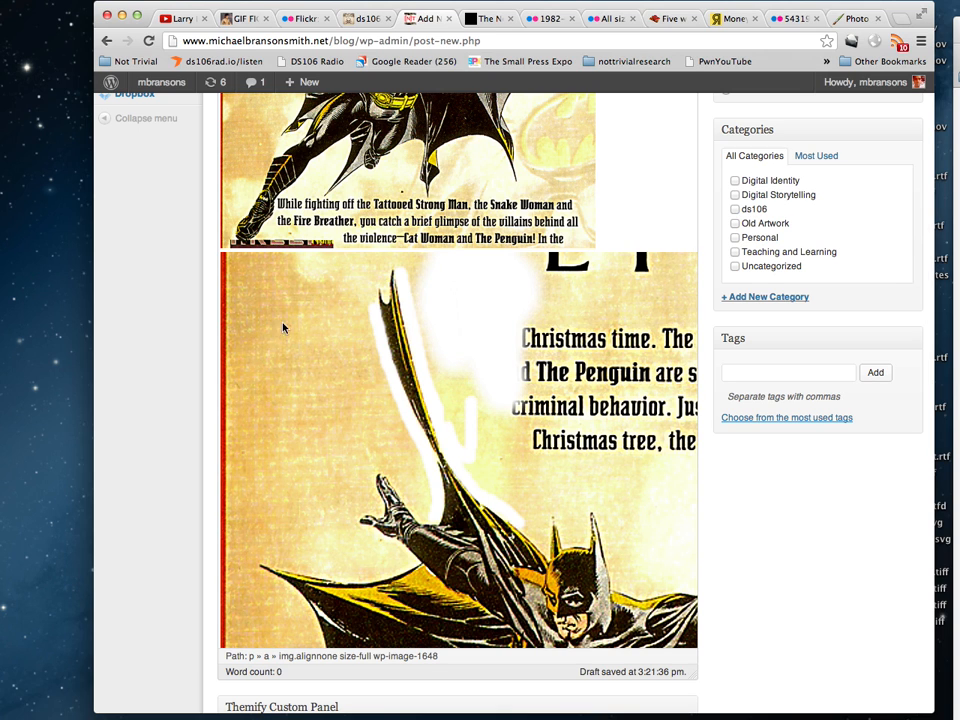
pyautogui.scroll(4, 522, 313)
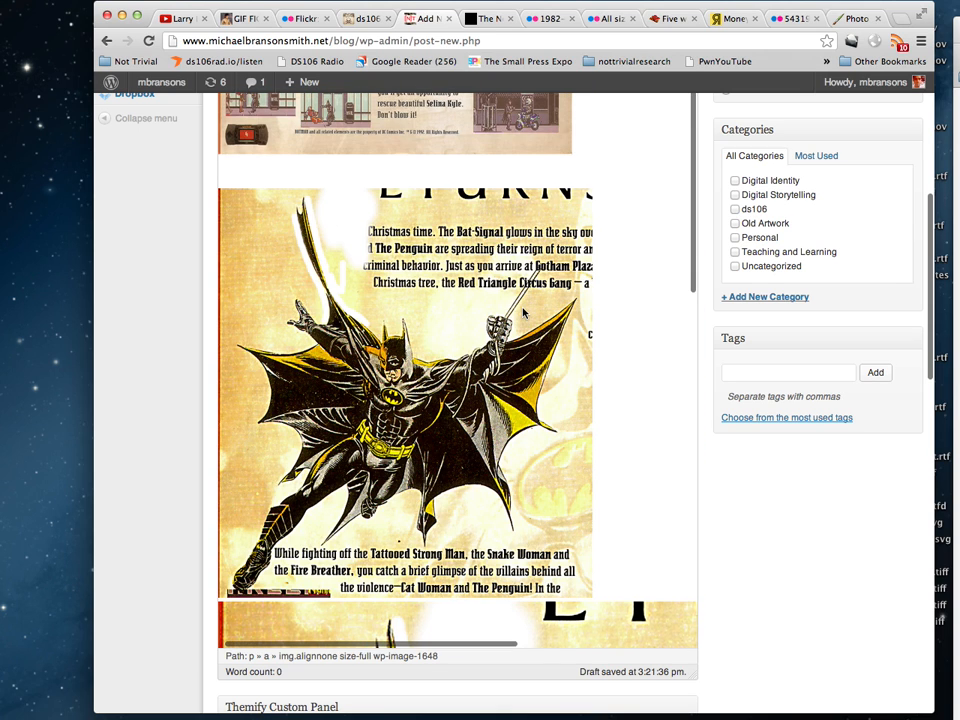
pyautogui.click(351, 258)
pyautogui.click(236, 206)
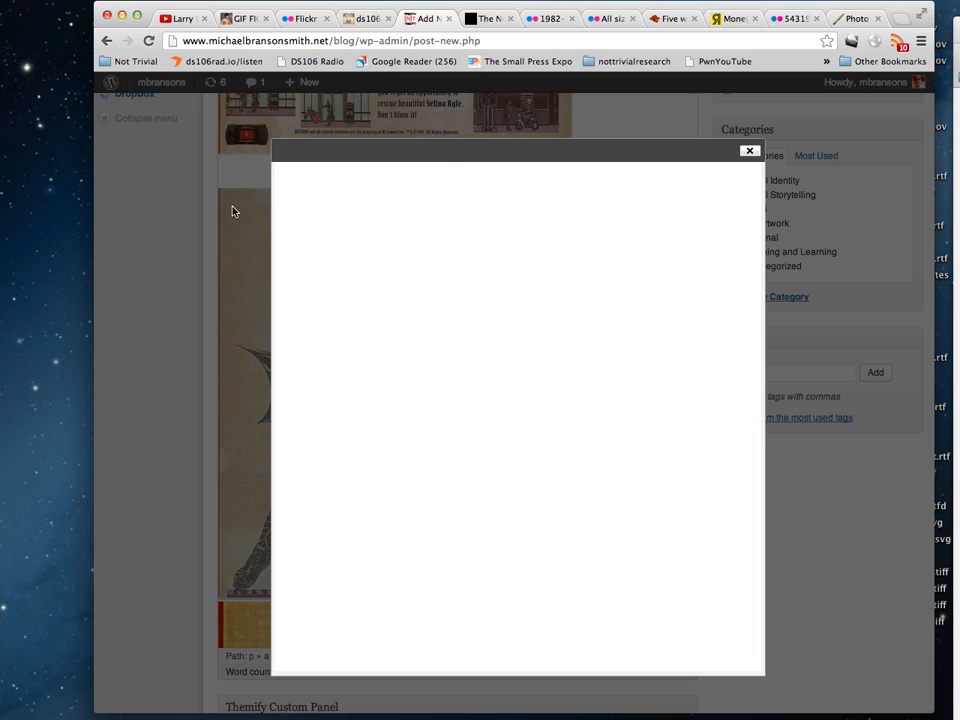
pyautogui.click(352, 346)
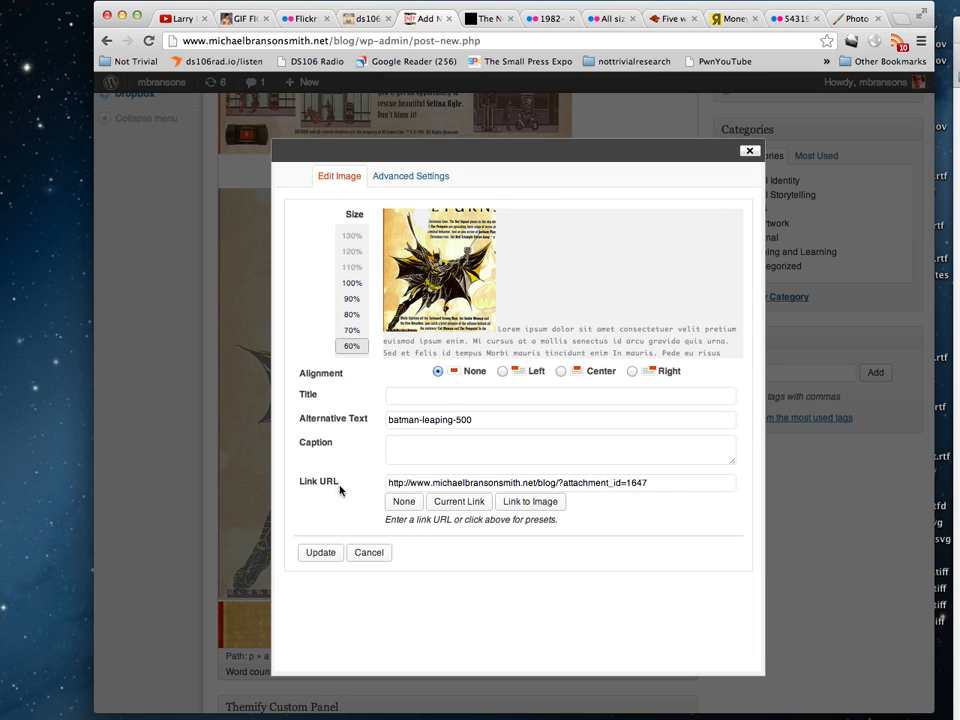
pyautogui.click(321, 553)
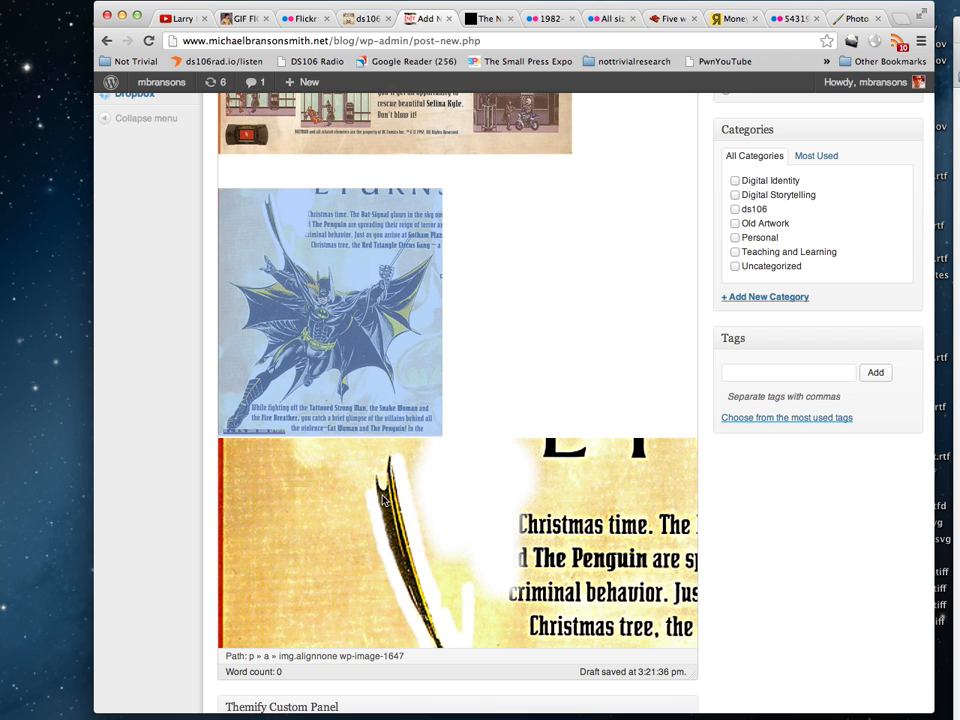
# - Scale the batman-leaping-1000 image in the post to 60%
pyautogui.click(236, 457)
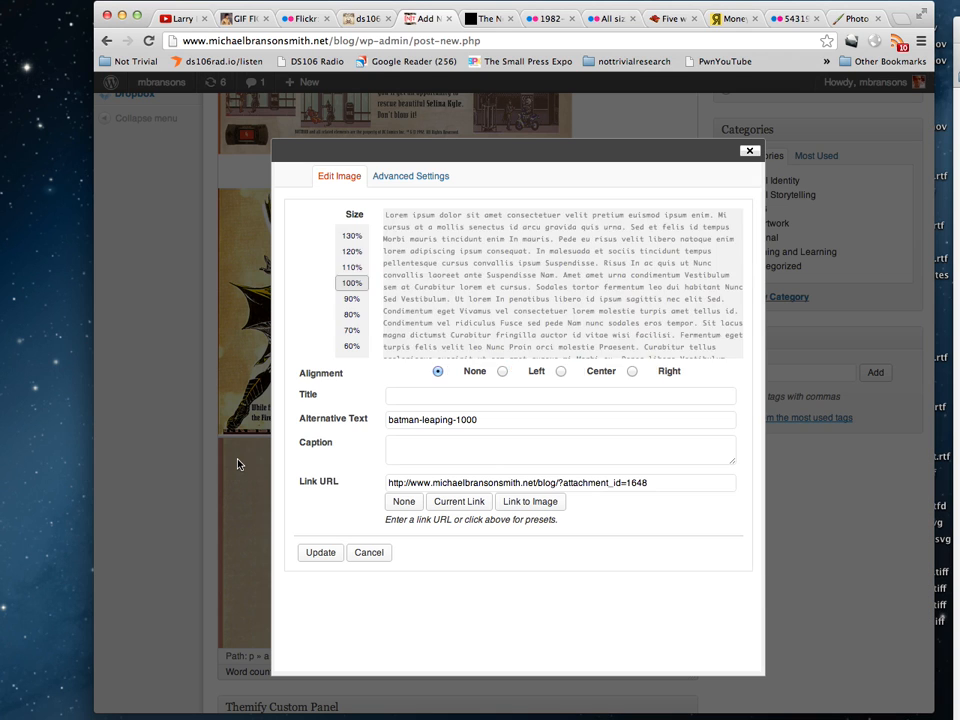
pyautogui.click(352, 346)
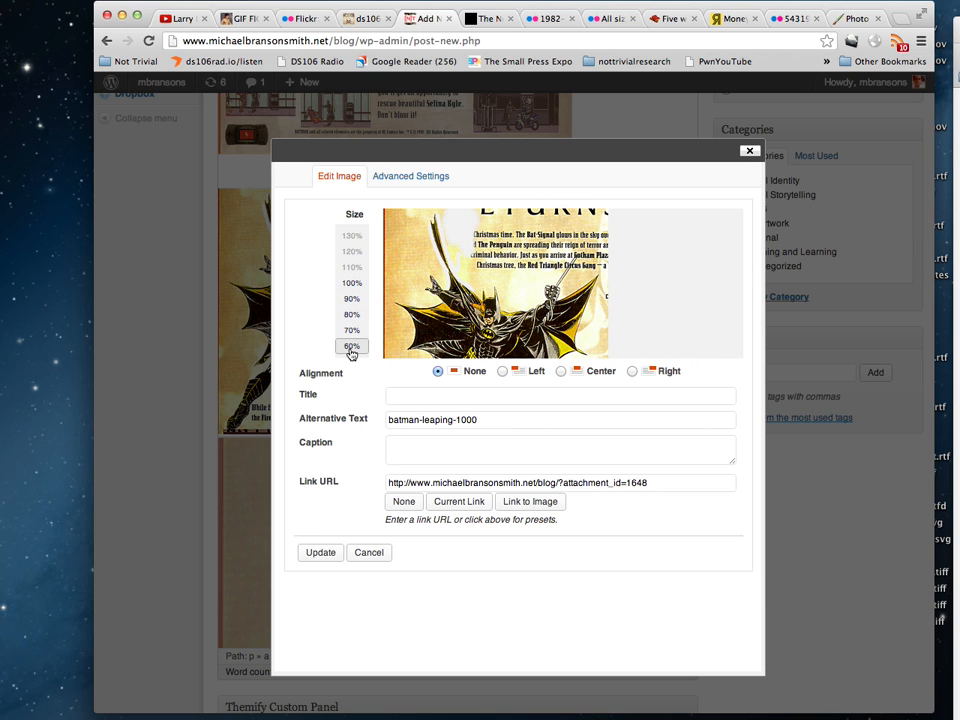
pyautogui.click(321, 553)
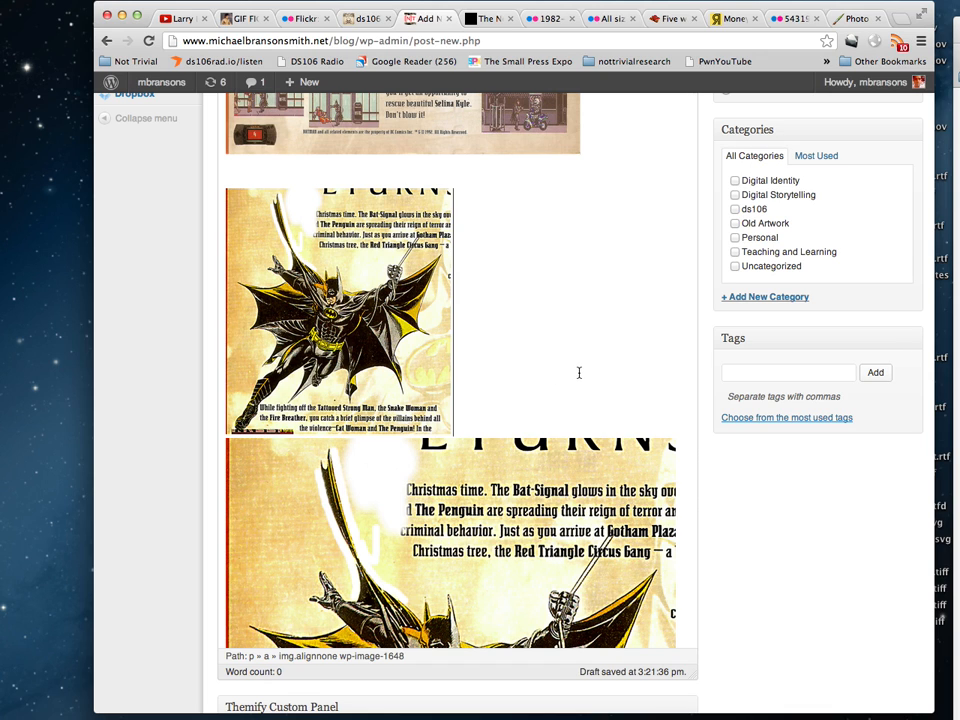
# - Add the caption line "500 px" below the smaller Batman image and "1000px" below the larger one
pyautogui.click(578, 370)
pyautogui.press('Return')
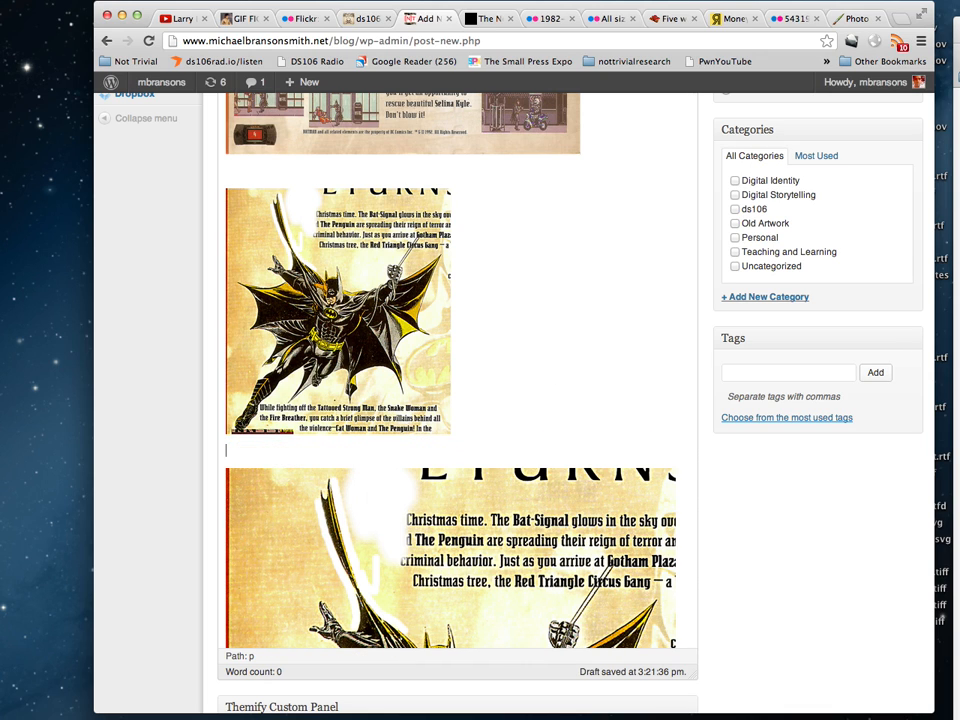
pyautogui.write('500')
pyautogui.scroll(-10, 568, 452)
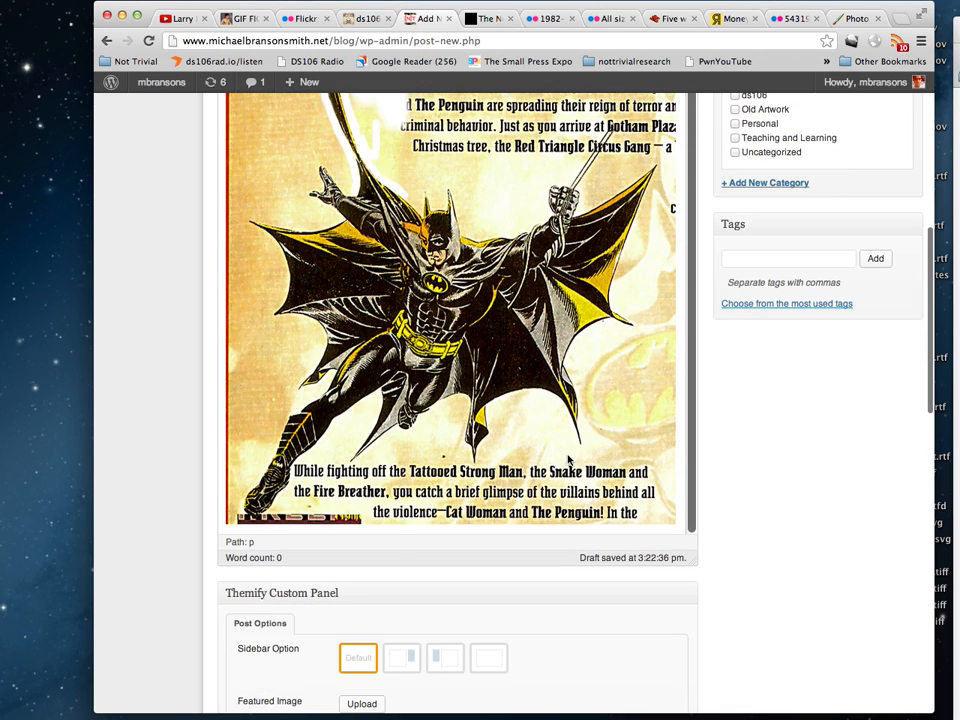
pyautogui.click(568, 460)
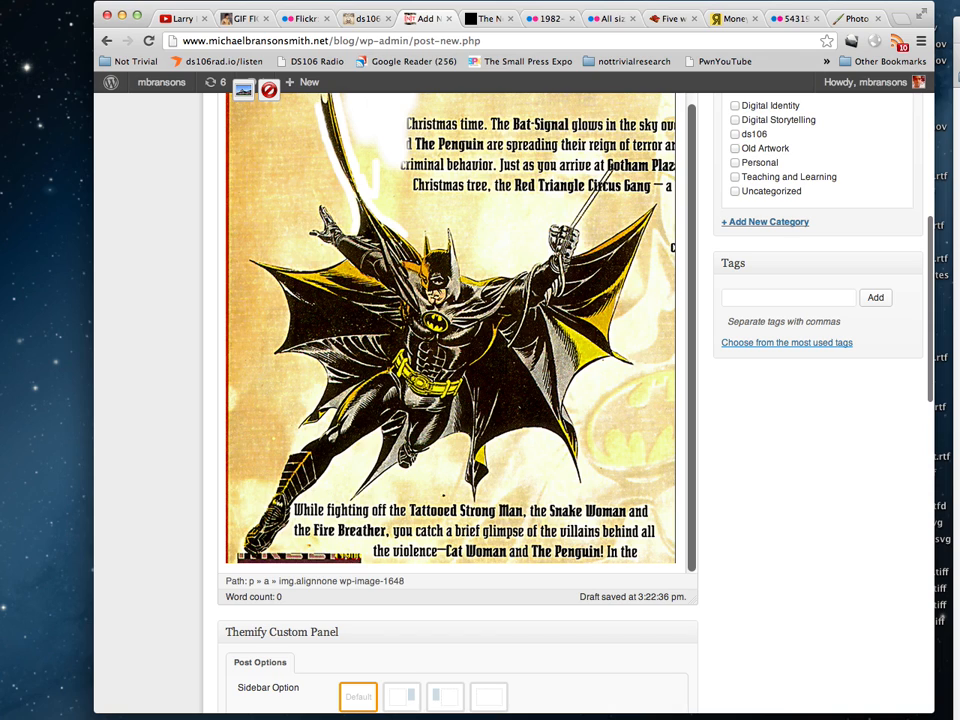
pyautogui.scroll(2, 568, 460)
pyautogui.press('Return')
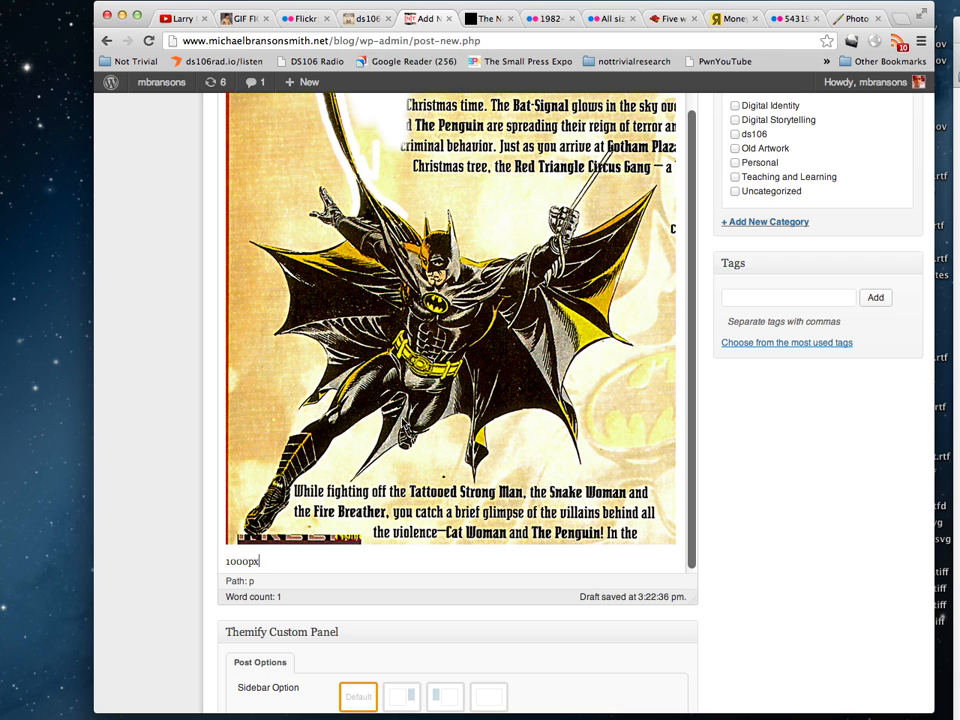
# - Copy the image URL of the larger Batman image in the post
pyautogui.rightClick(405, 380)
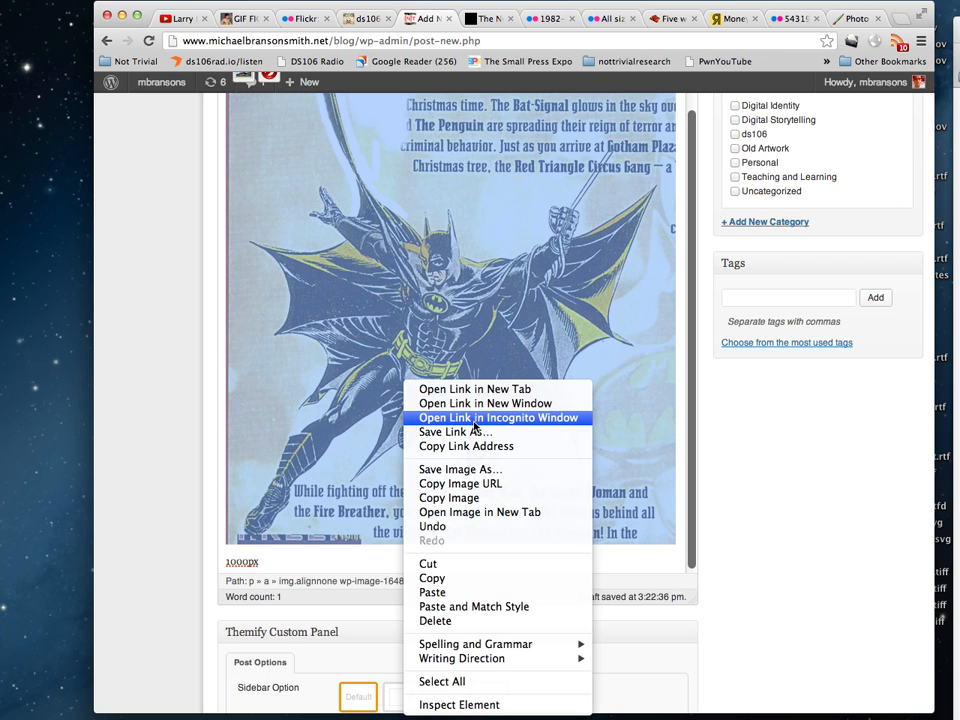
pyautogui.click(328, 415)
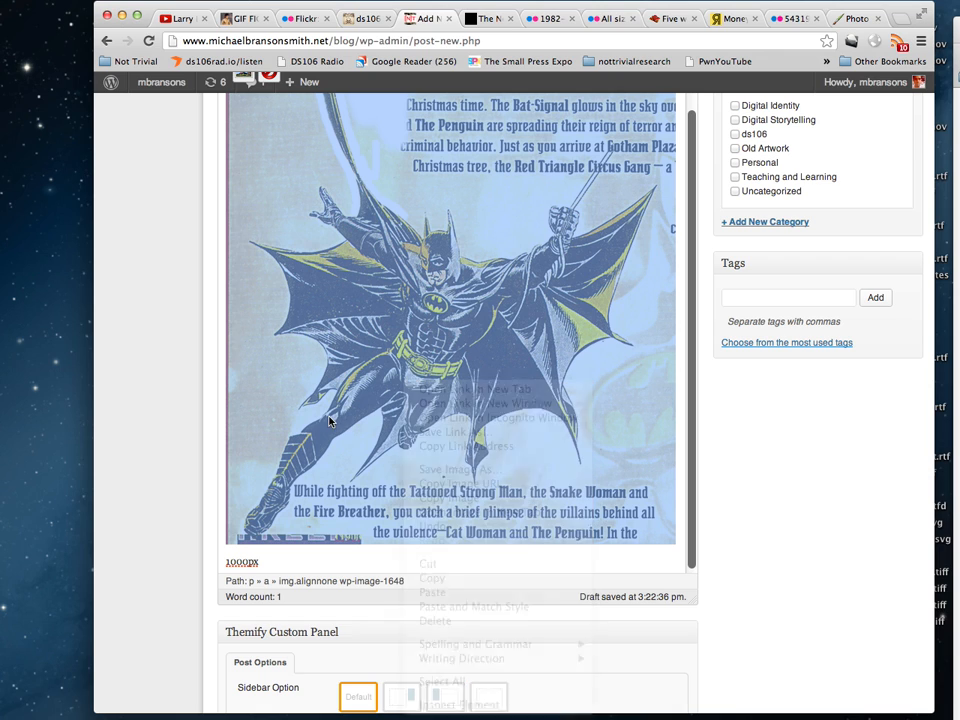
pyautogui.rightClick(381, 381)
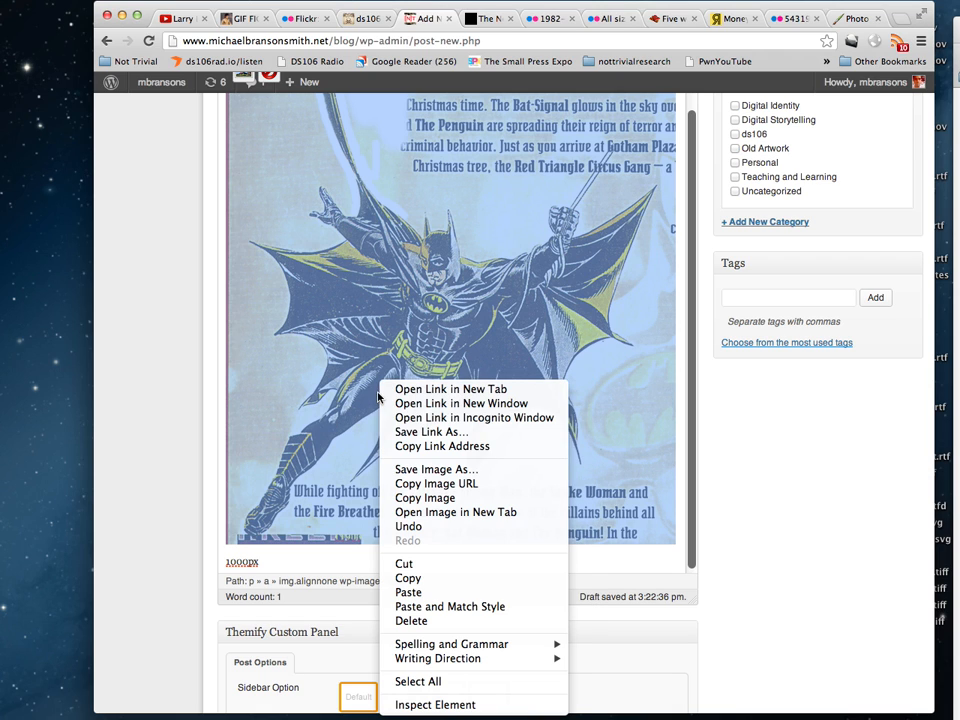
pyautogui.click(440, 484)
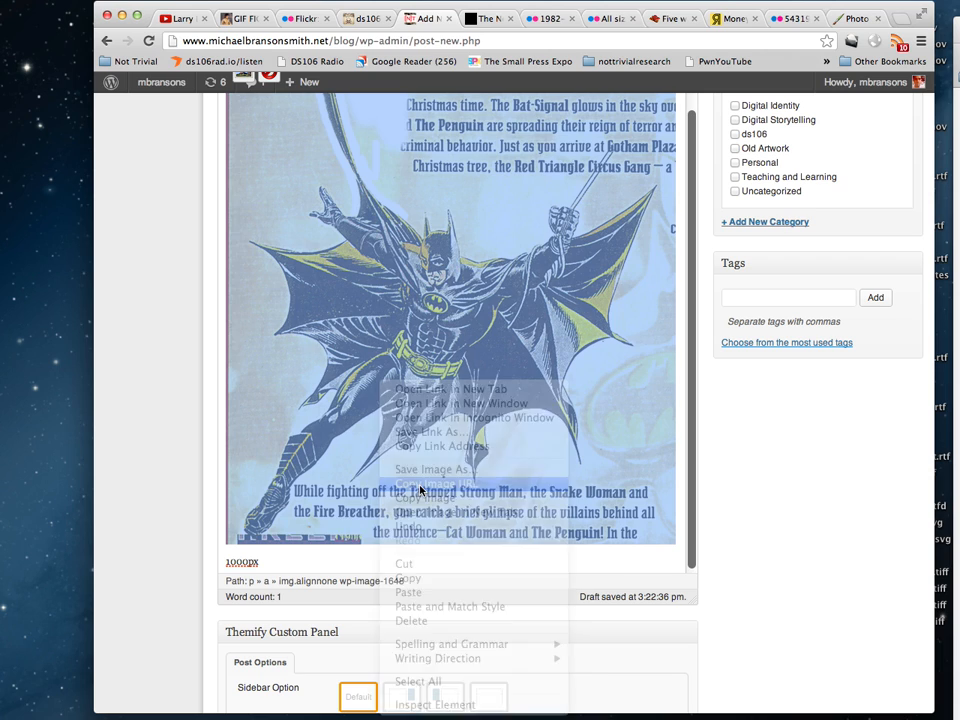
# - Link the "1000px" caption text to the copied batman-leaping-1000.png URL
pyautogui.click(269, 559)
pyautogui.moveTo(264, 562); pyautogui.dragTo(224, 561)
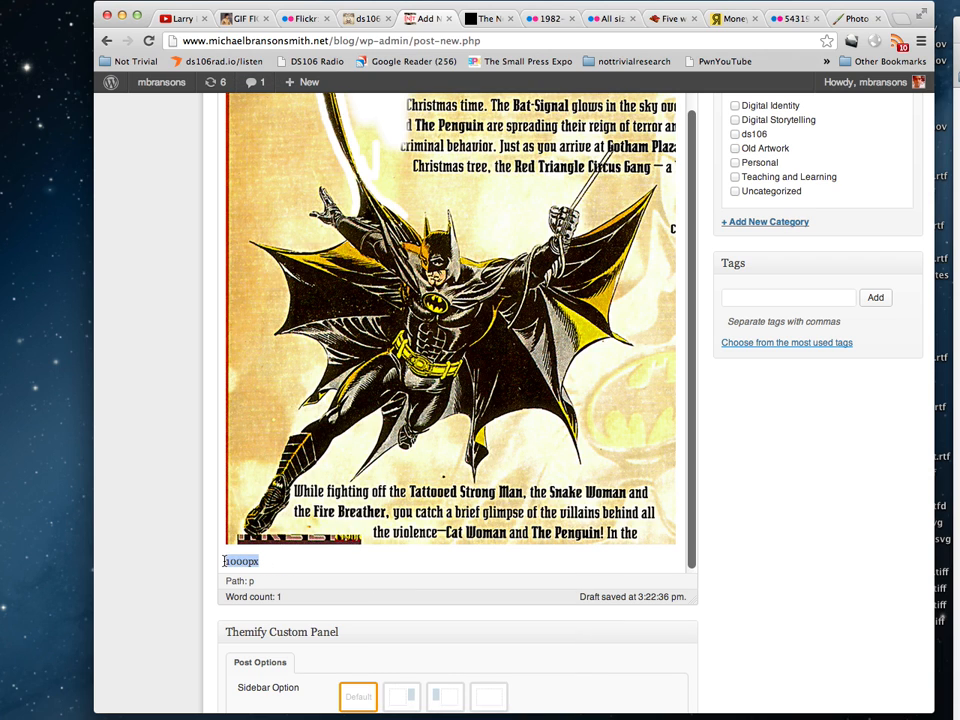
pyautogui.scroll(6, 390, 471)
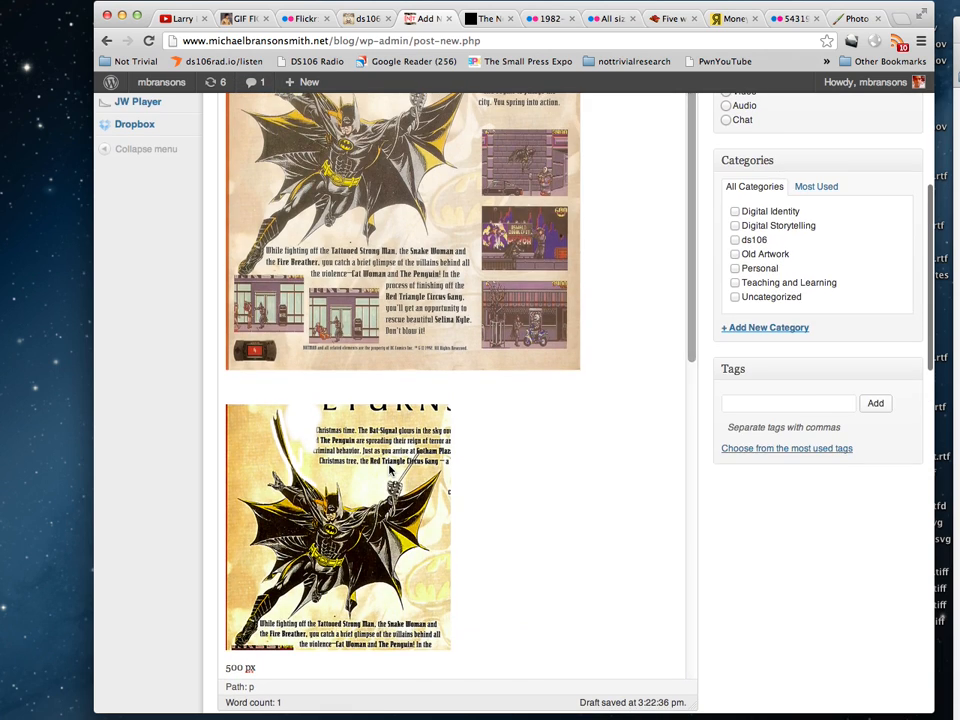
pyautogui.scroll(5, 390, 471)
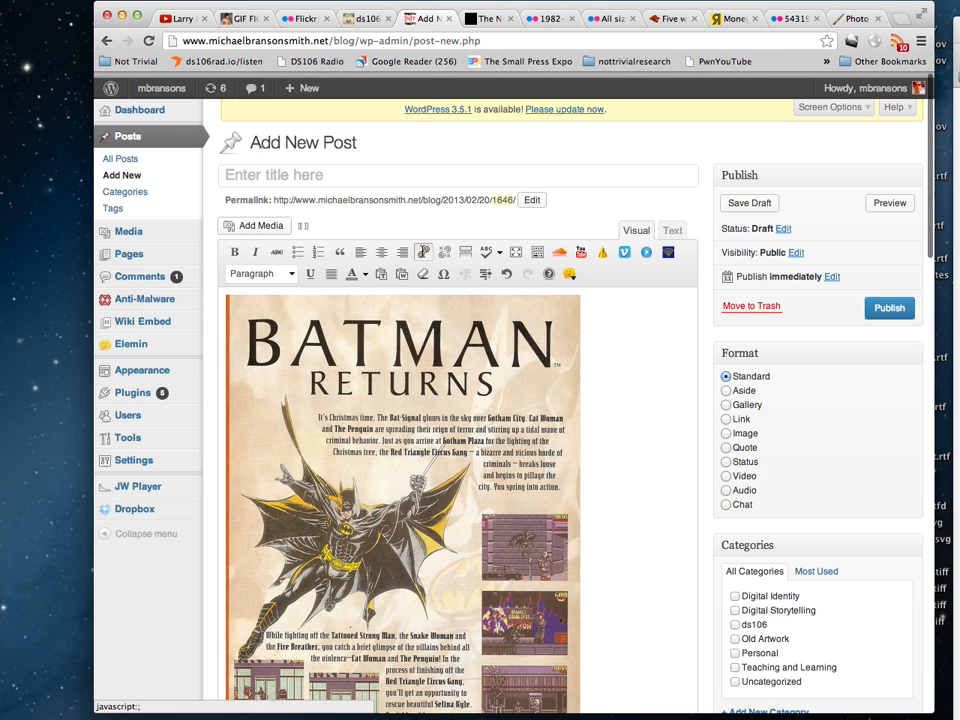
pyautogui.click(423, 251)
pyautogui.press('super+v')
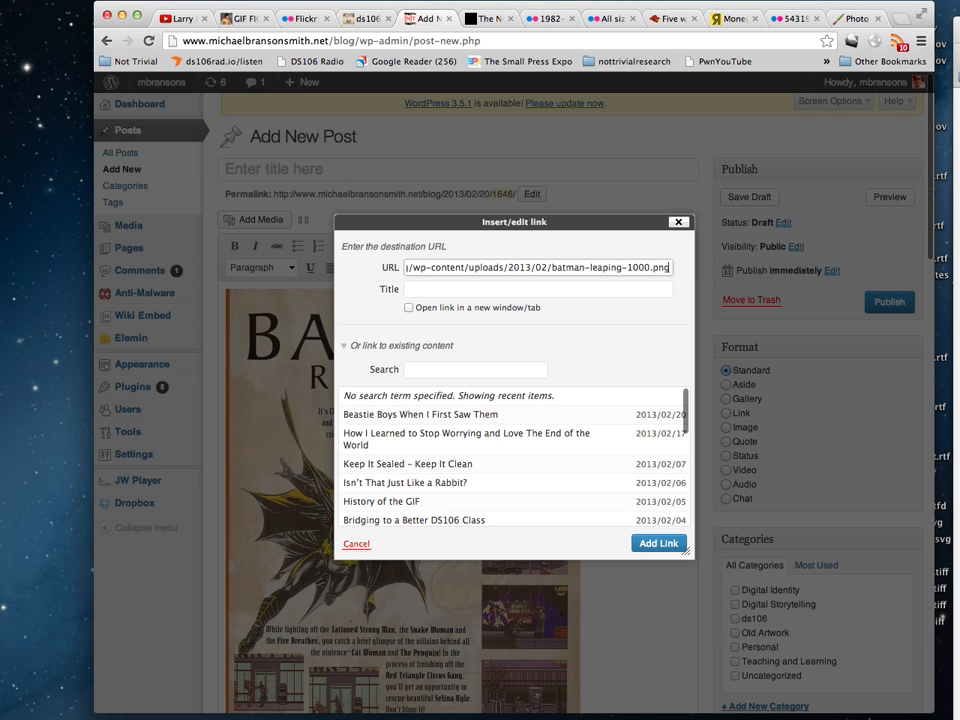
pyautogui.click(659, 545)
pyautogui.scroll(-10, 635, 578)
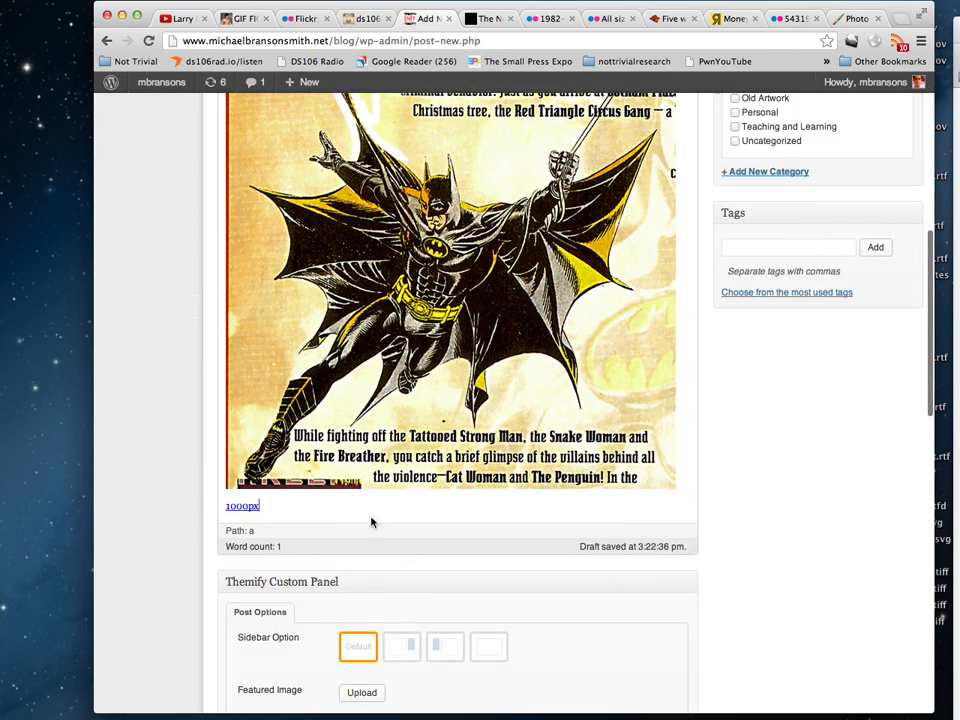
pyautogui.scroll(10, 825, 483)
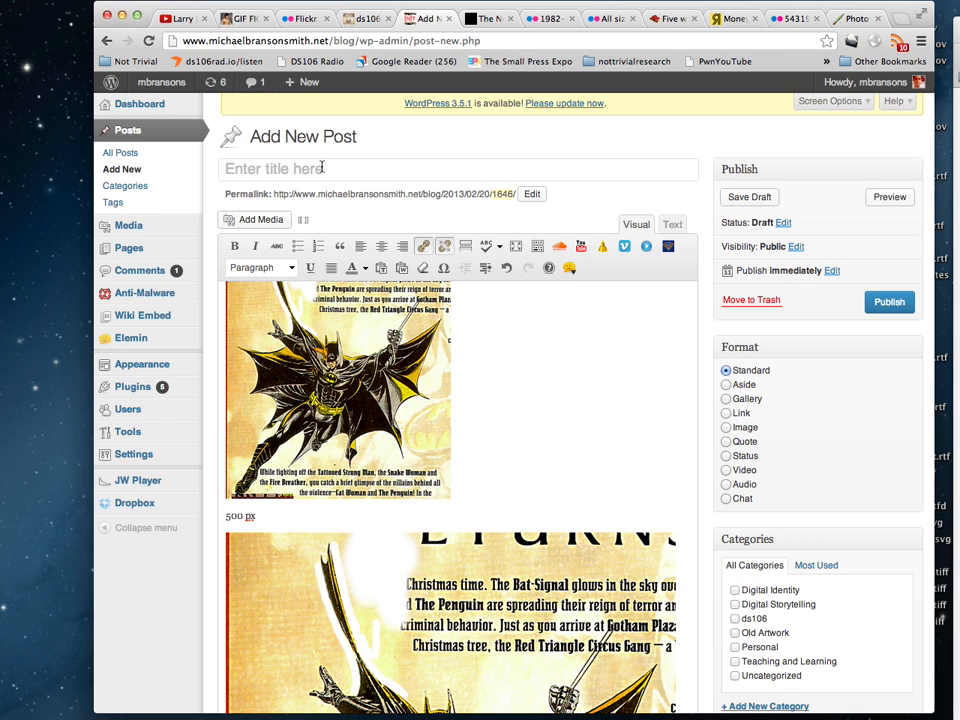
# - Go back to the Creating a Graphic Gift post and open its Graphic Gift Visual Assignment page
pyautogui.click(366, 19)
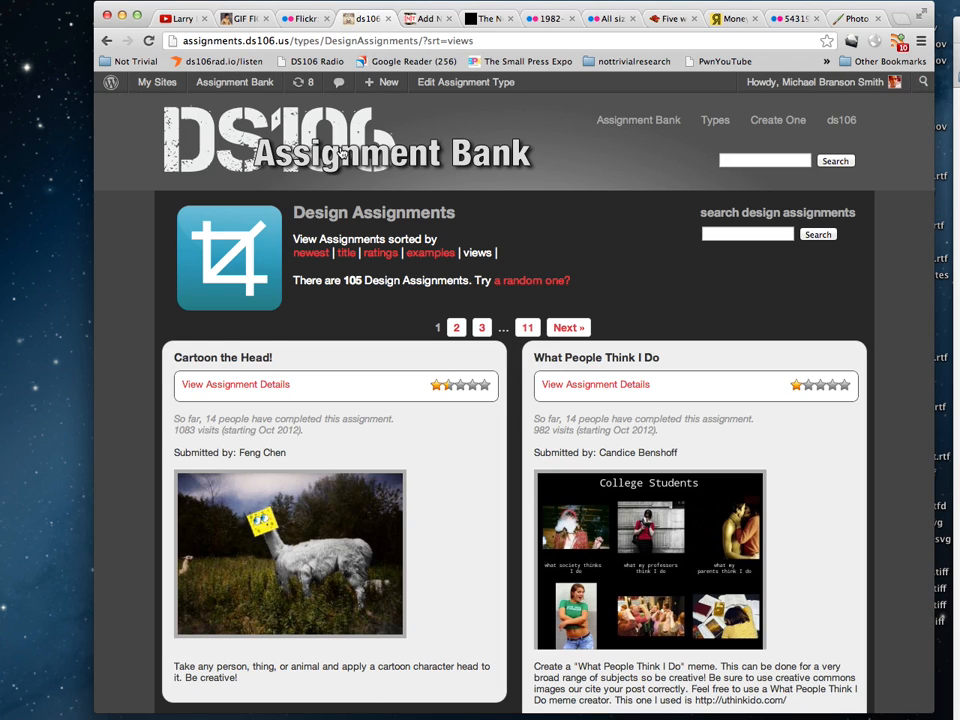
pyautogui.click(106, 41)
pyautogui.click(104, 43)
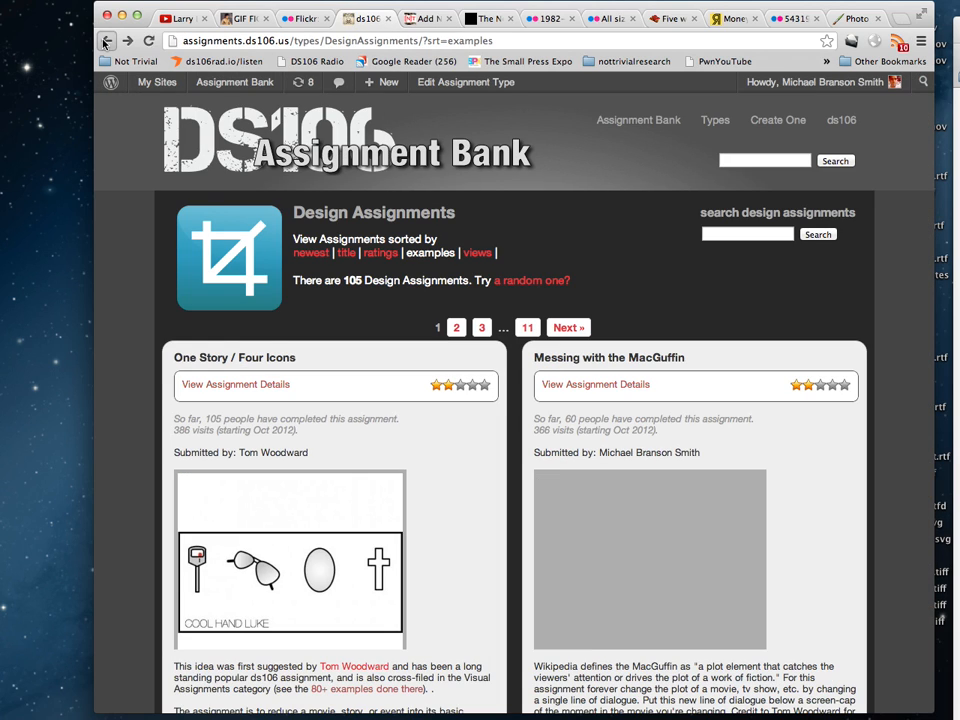
pyautogui.click(104, 43)
pyautogui.click(105, 42)
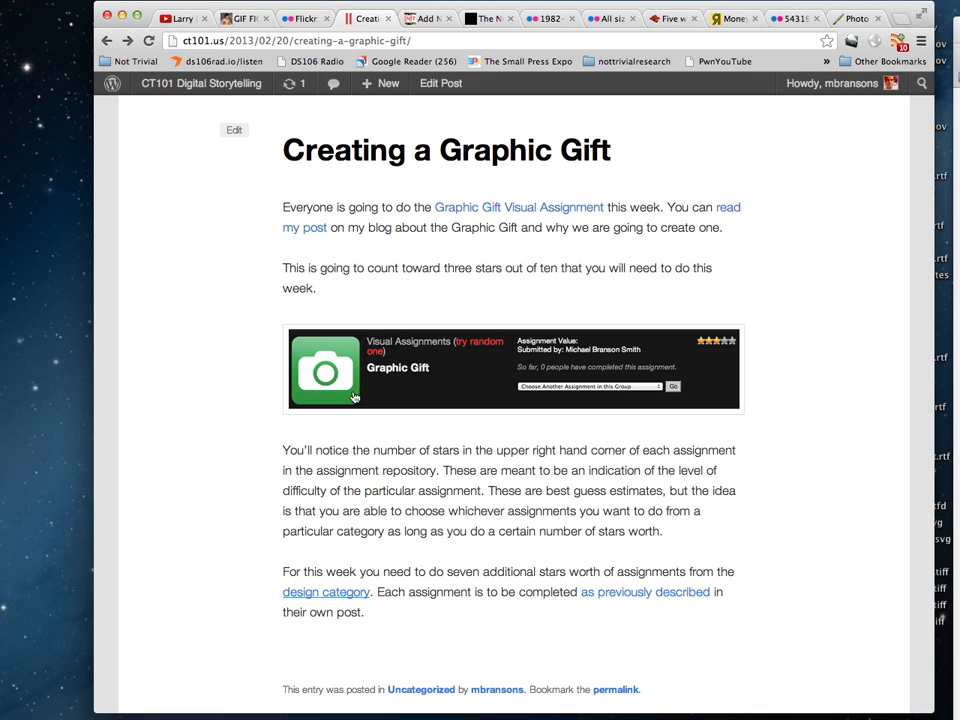
pyautogui.click(501, 210)
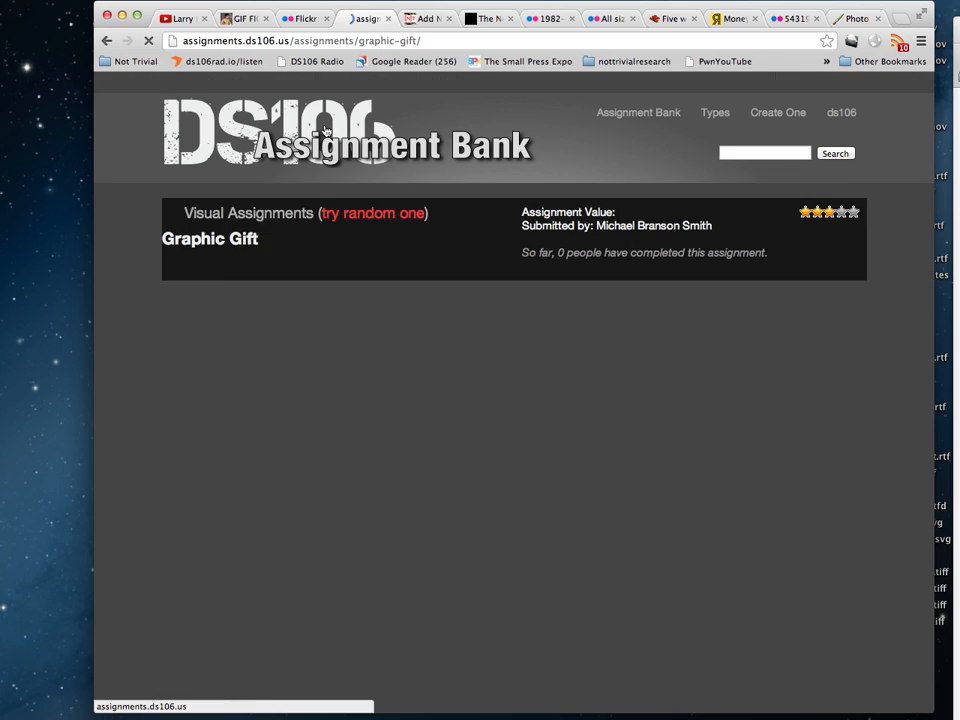
# - Copy the tags VisualAssignments, VisualAssignments953 from the assignment page and add them to the WordPress post
pyautogui.scroll(-3, 507, 542)
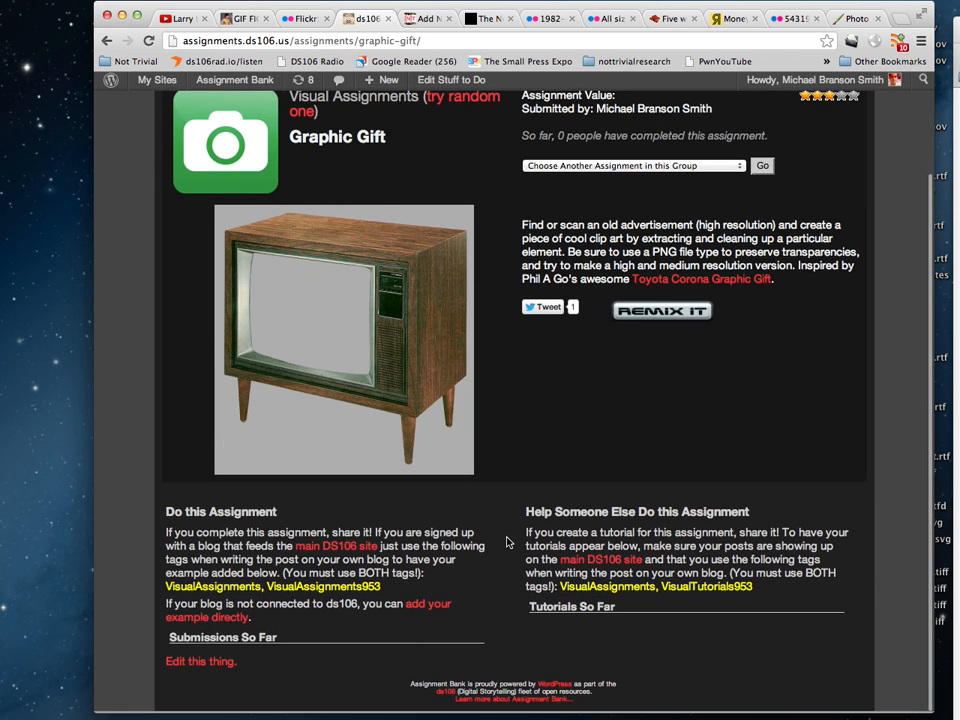
pyautogui.moveTo(381, 589); pyautogui.dragTo(162, 588)
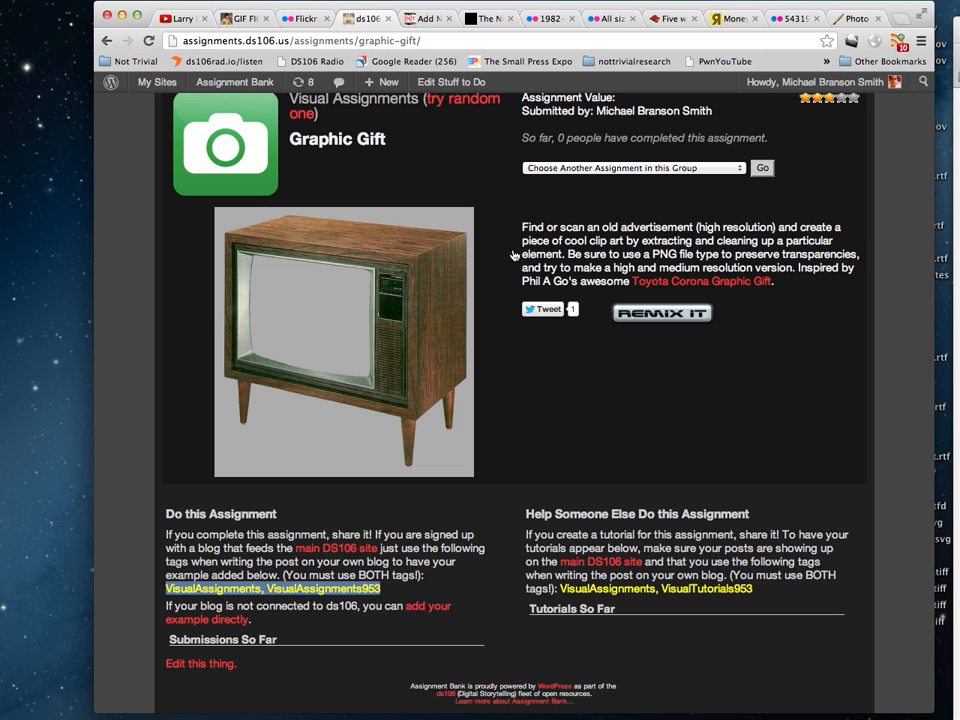
pyautogui.click(424, 18)
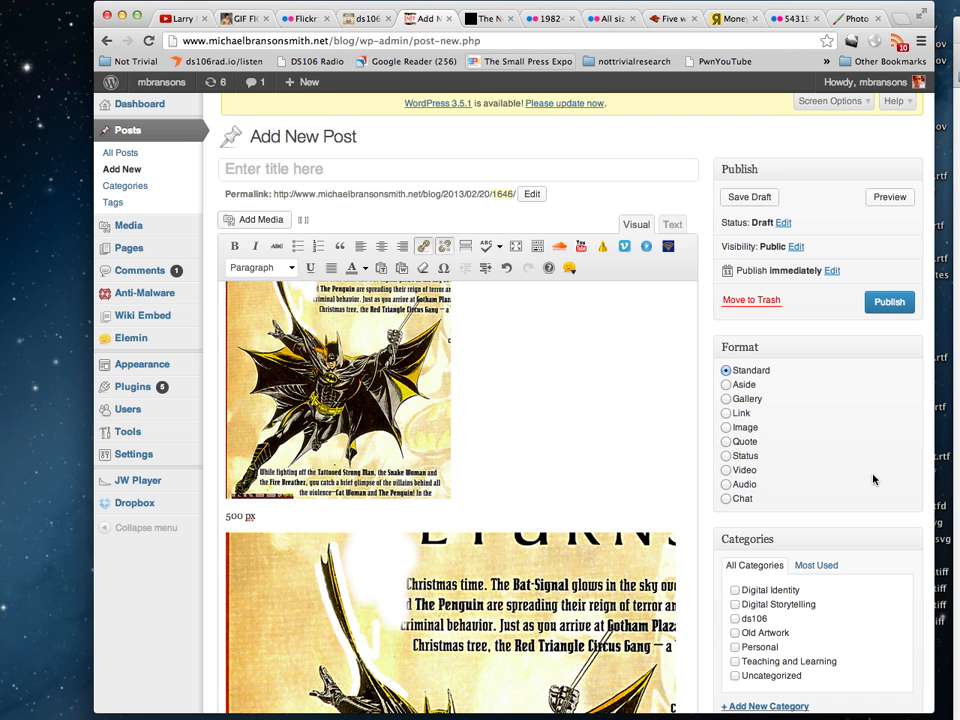
pyautogui.scroll(-5, 871, 485)
pyautogui.click(778, 553)
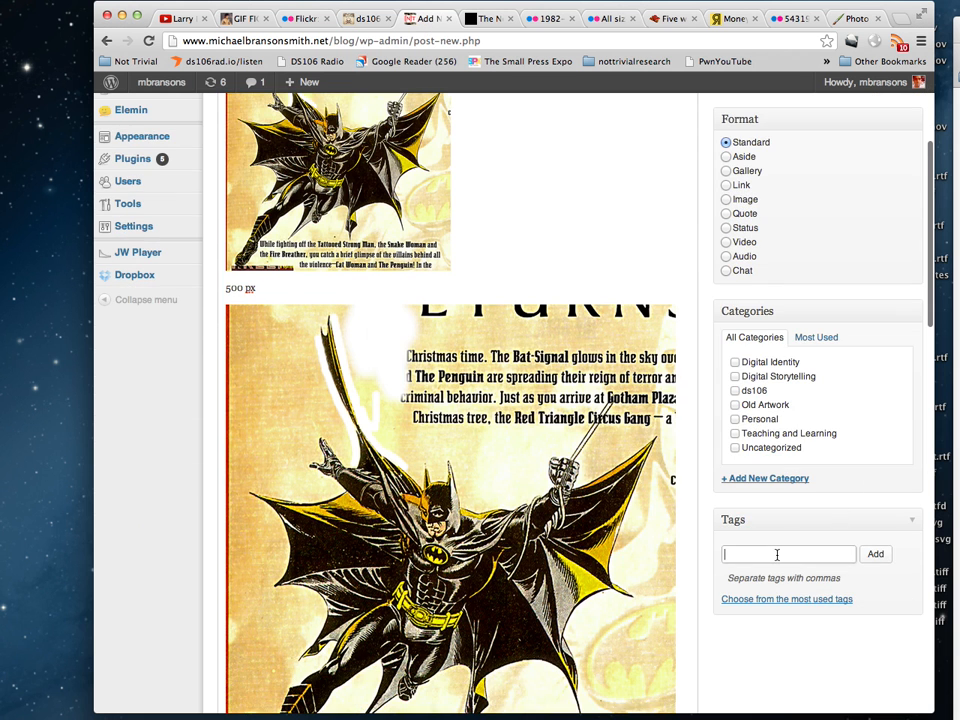
pyautogui.press('super+v')
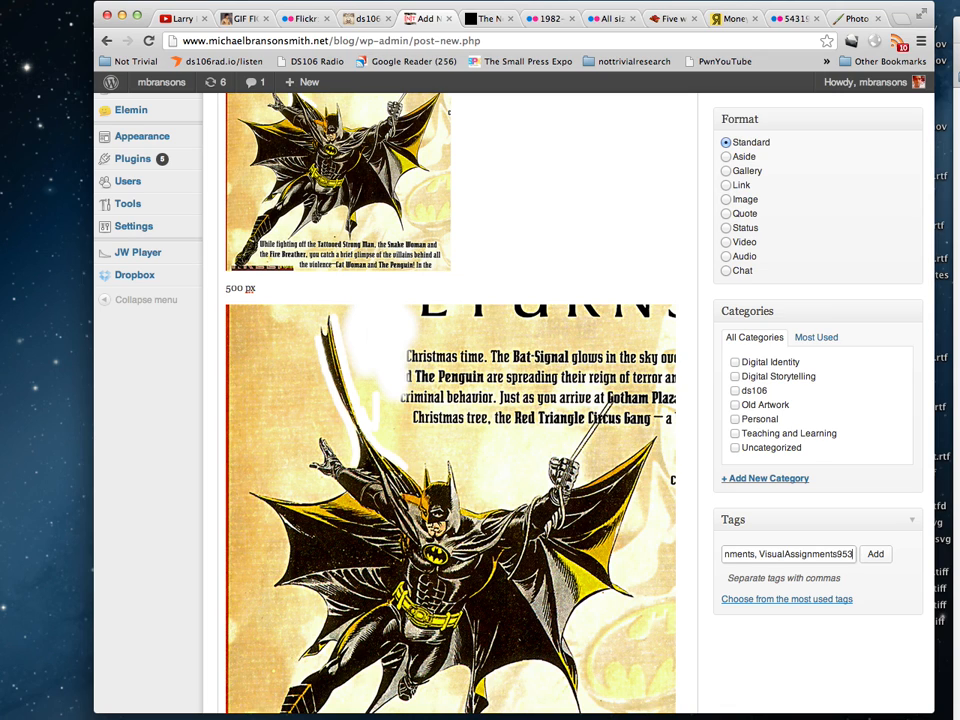
pyautogui.press('Return')
# - Add the tags Batman and Graphic Gift to the post
pyautogui.write('Batman')
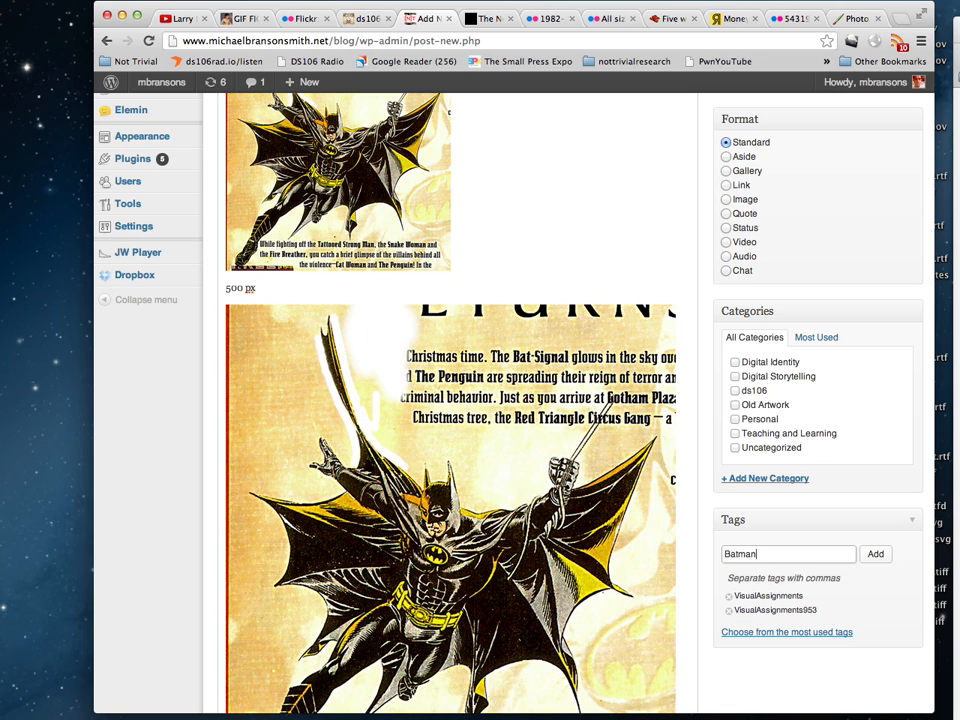
pyautogui.press('Return')
pyautogui.write('Graphic Gift')
pyautogui.press('Return')
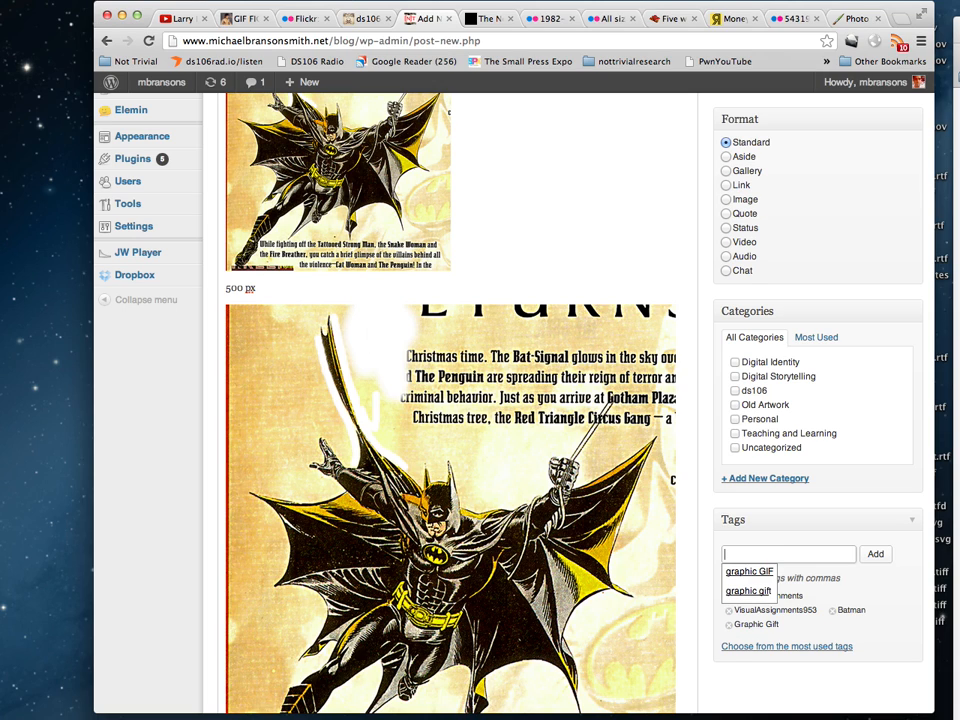